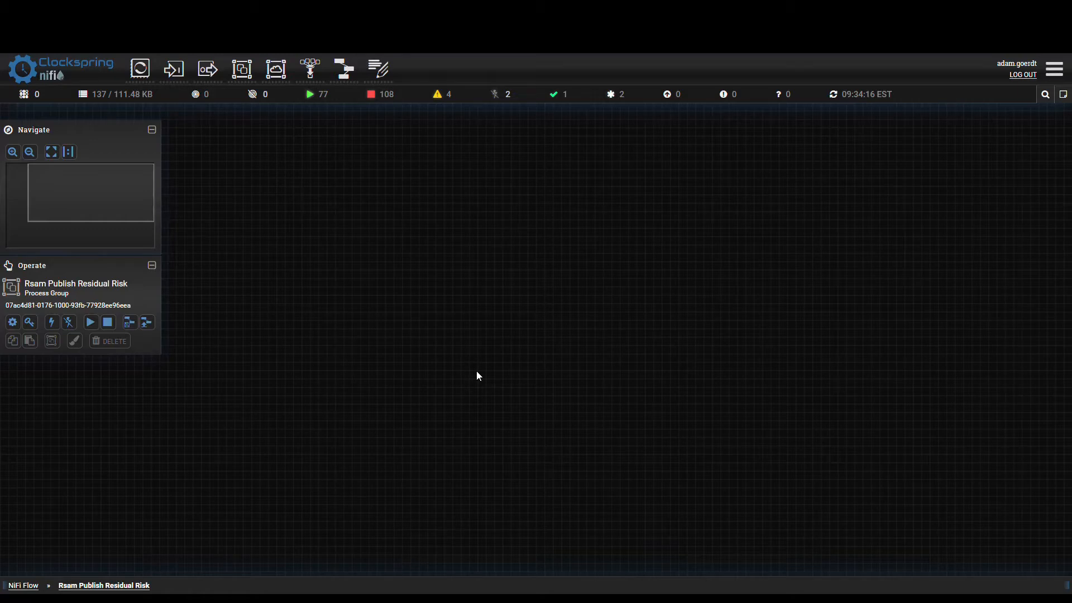
- Import version 1 of the Query Saved Search flow from the Rsam bucket of Clockspring Repo as a new process group on the canvas
left_click_drag(242, 69, 459, 275)
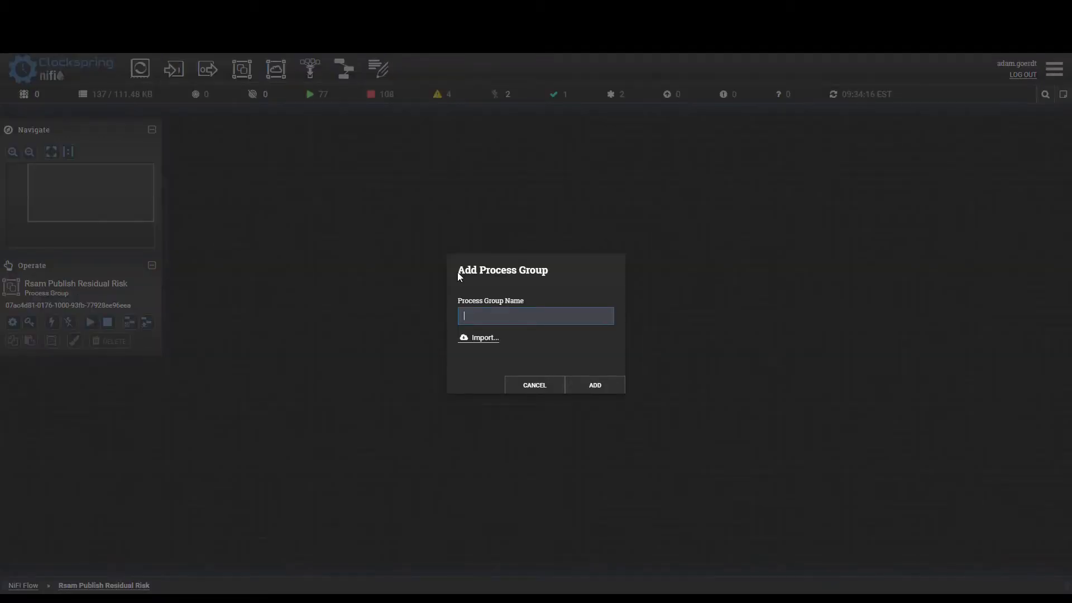
left_click(479, 337)
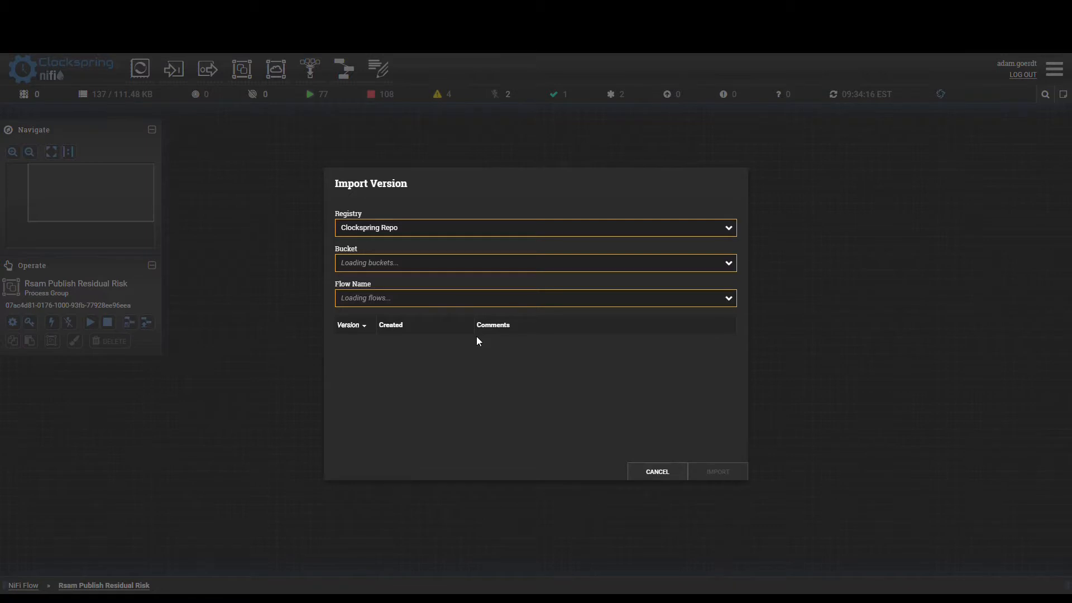
left_click(383, 266)
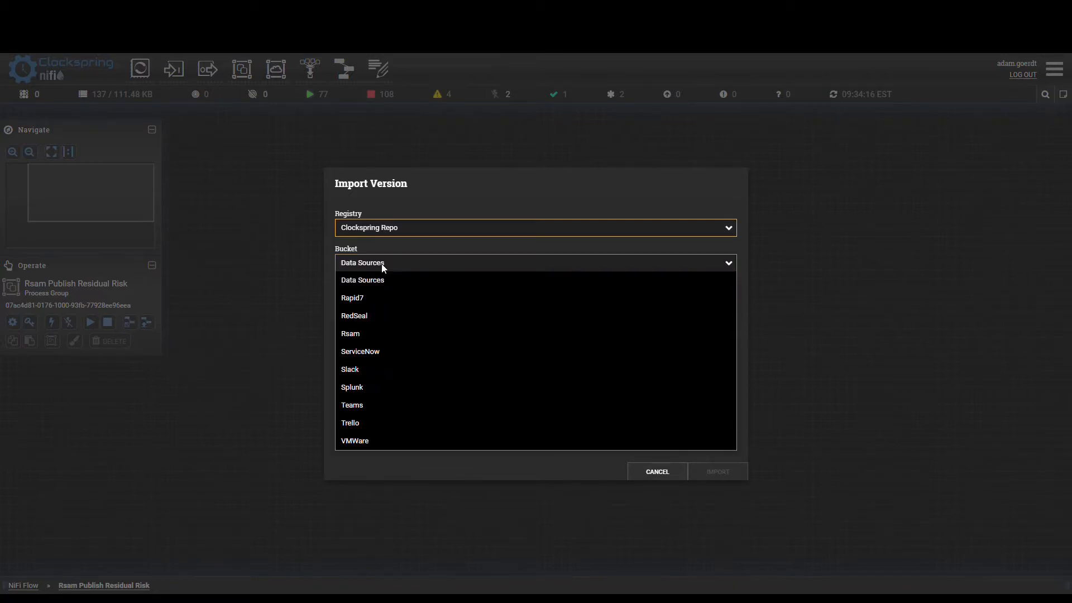
left_click(368, 334)
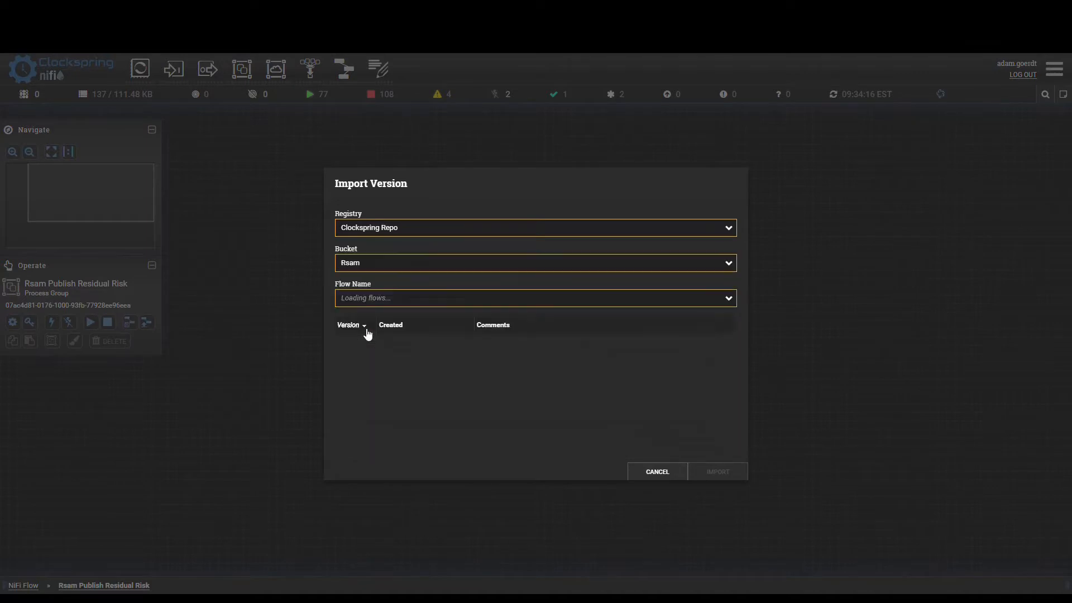
left_click(378, 303)
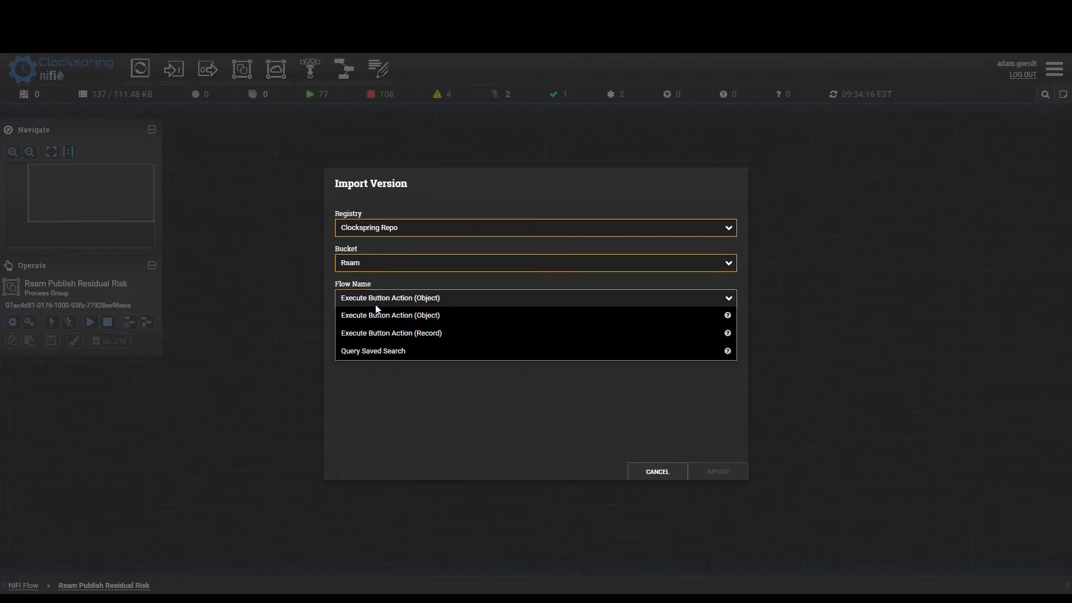
left_click(384, 351)
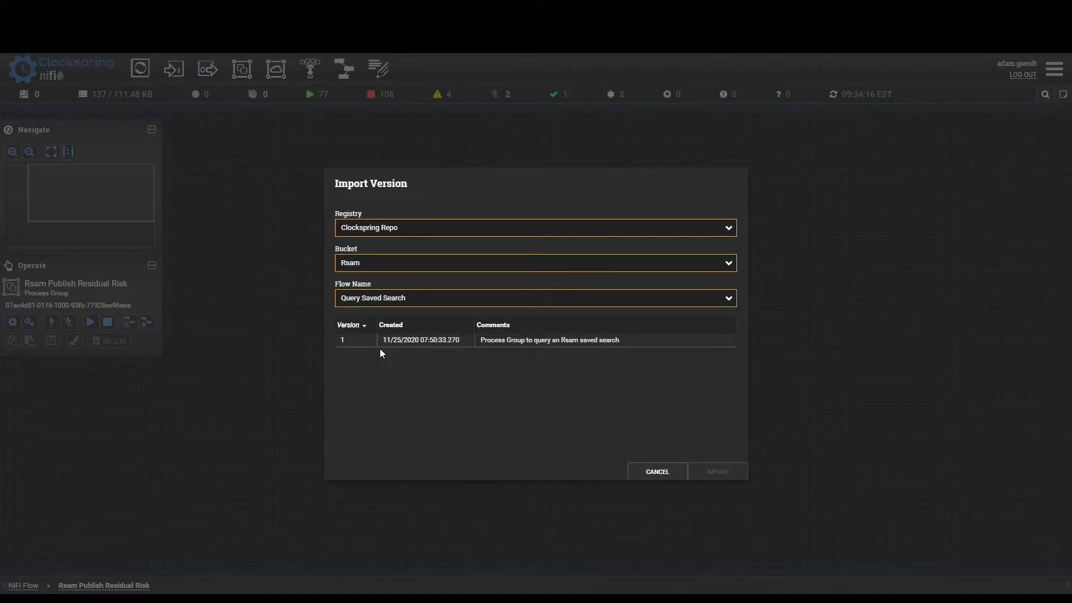
left_click(505, 341)
left_click(720, 474)
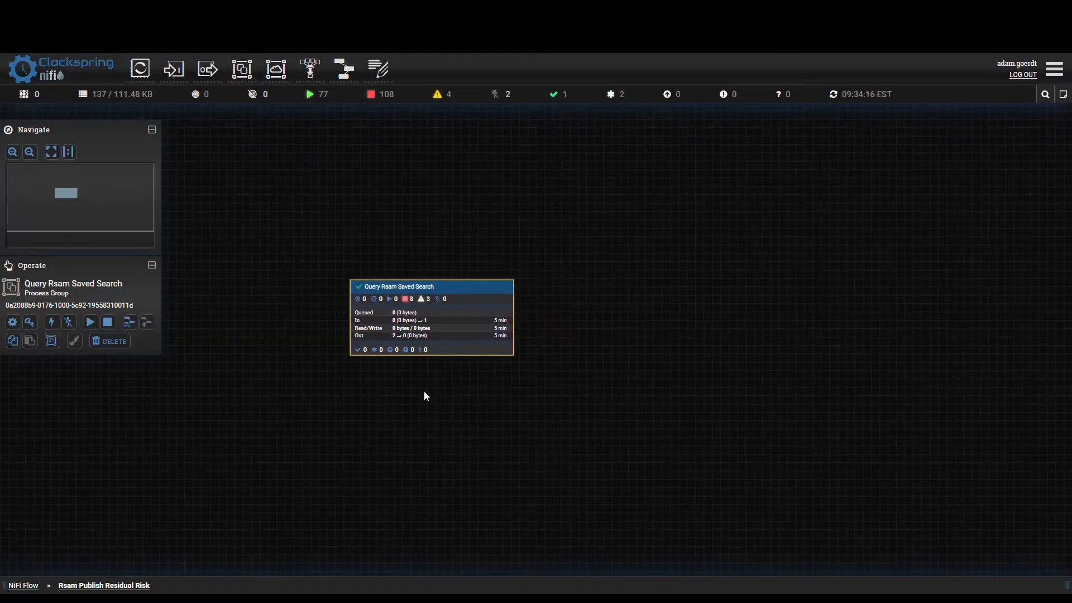
- Enter the imported process group and save its configuration with Rsam Parameter Context as the parameter context
double_click(395, 342)
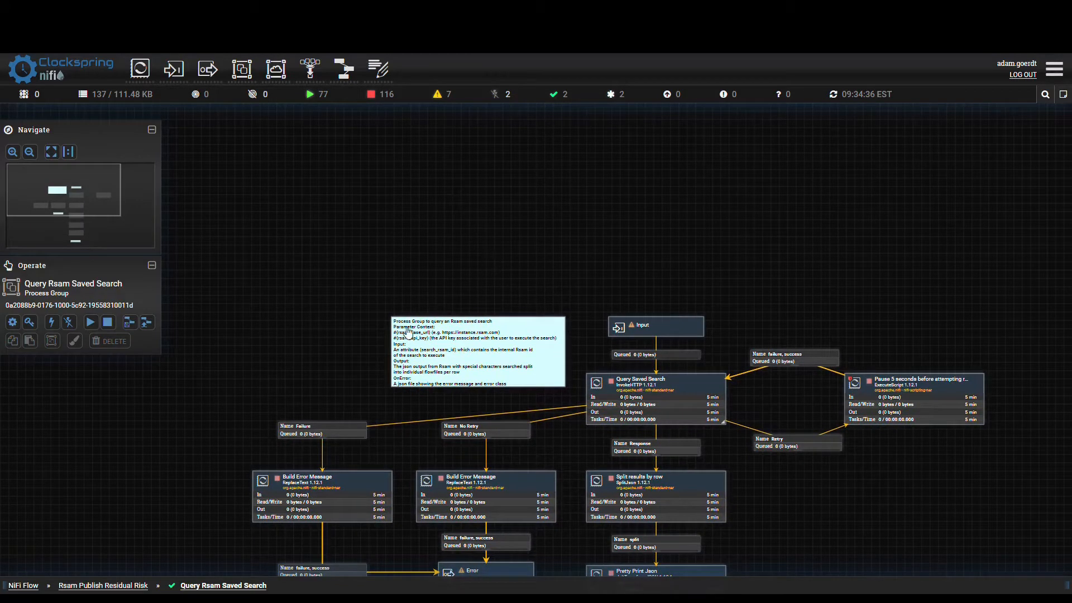
scroll(357, 332, "up", 1)
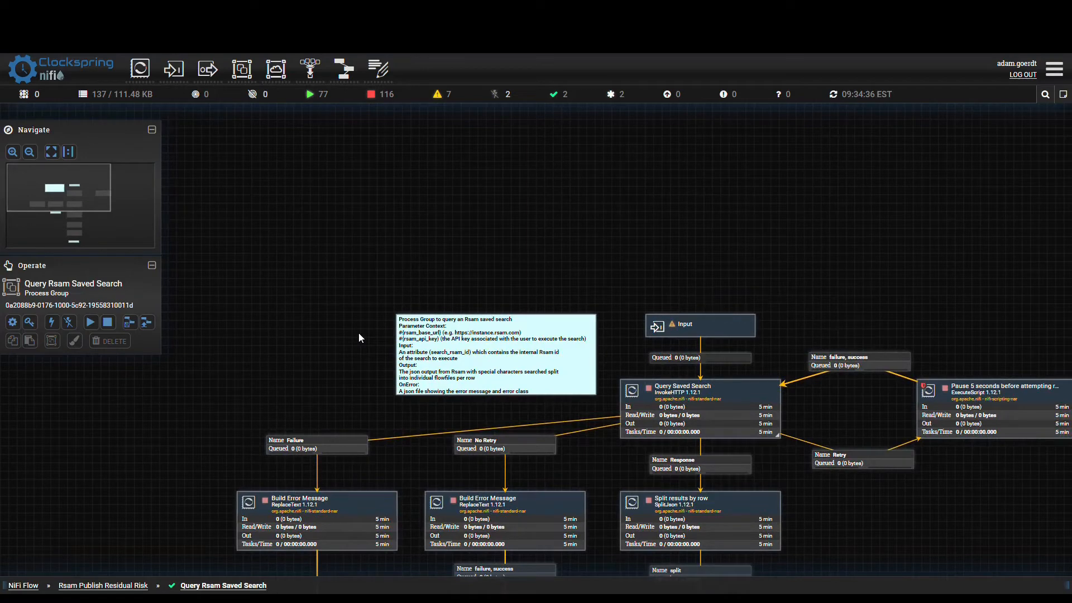
left_click(13, 323)
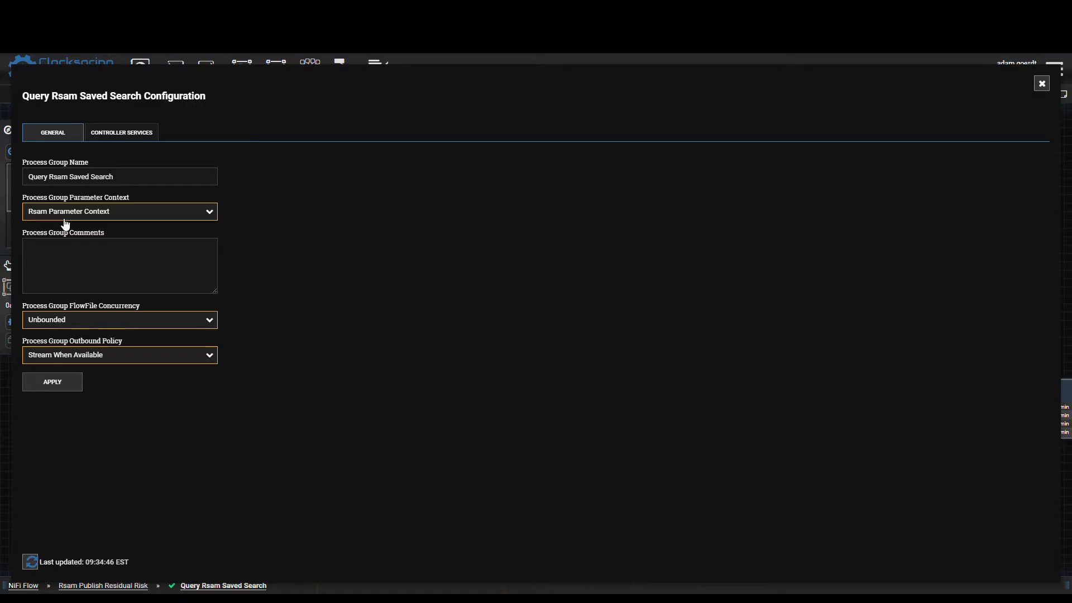
left_click(71, 384)
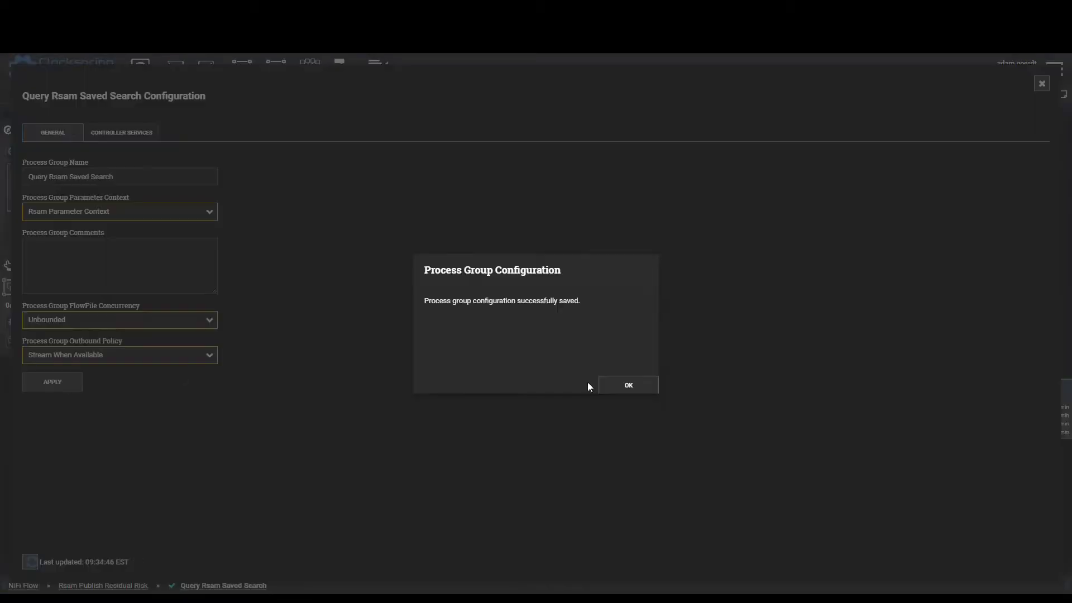
left_click(609, 389)
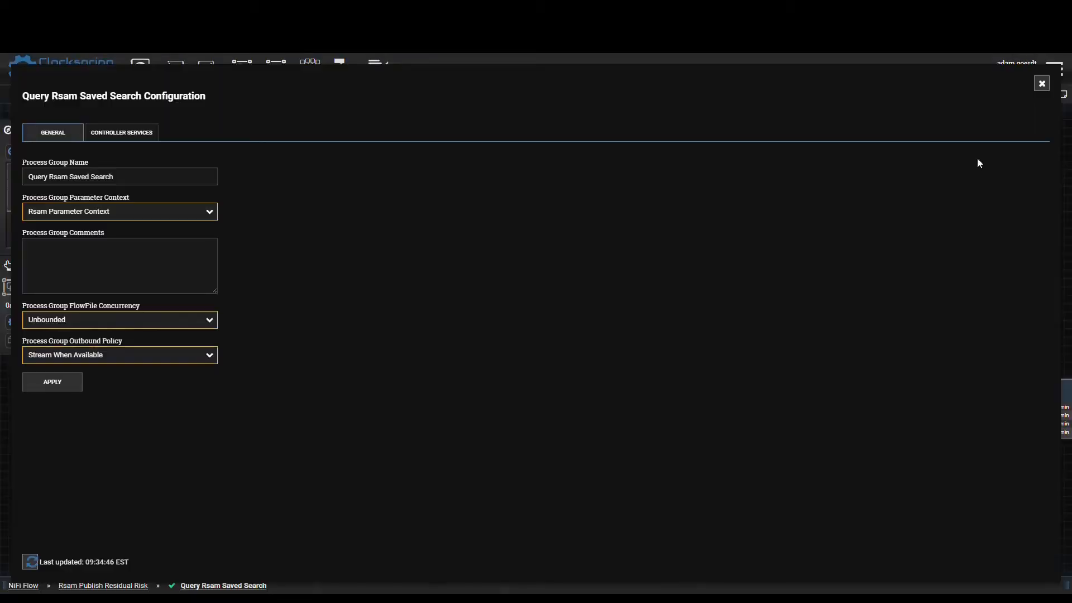
left_click(1037, 85)
- Copy the attribute name search_rsam_id from the description label and return to the Rsam Publish Residual Risk group
left_click(442, 340)
double_click(441, 341)
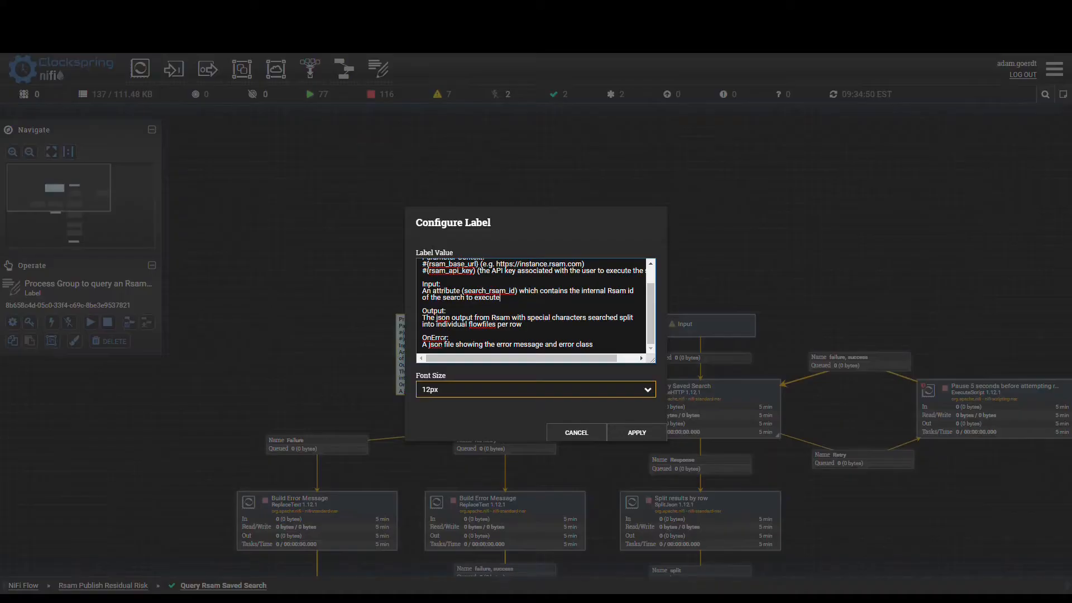
left_click_drag(463, 293, 516, 296)
left_click(631, 433)
left_click(260, 377)
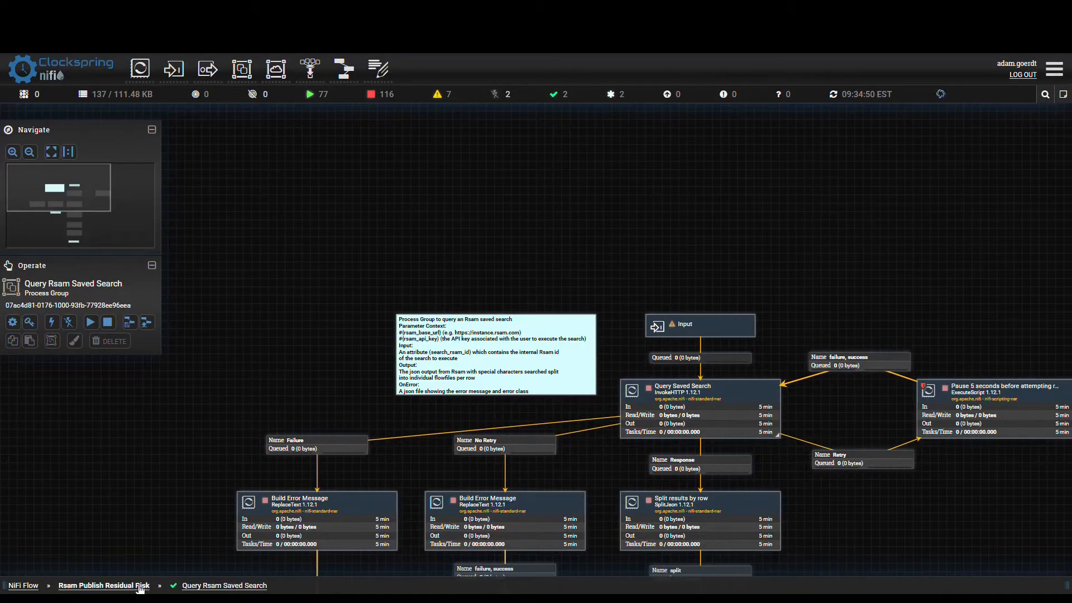
left_click(140, 585)
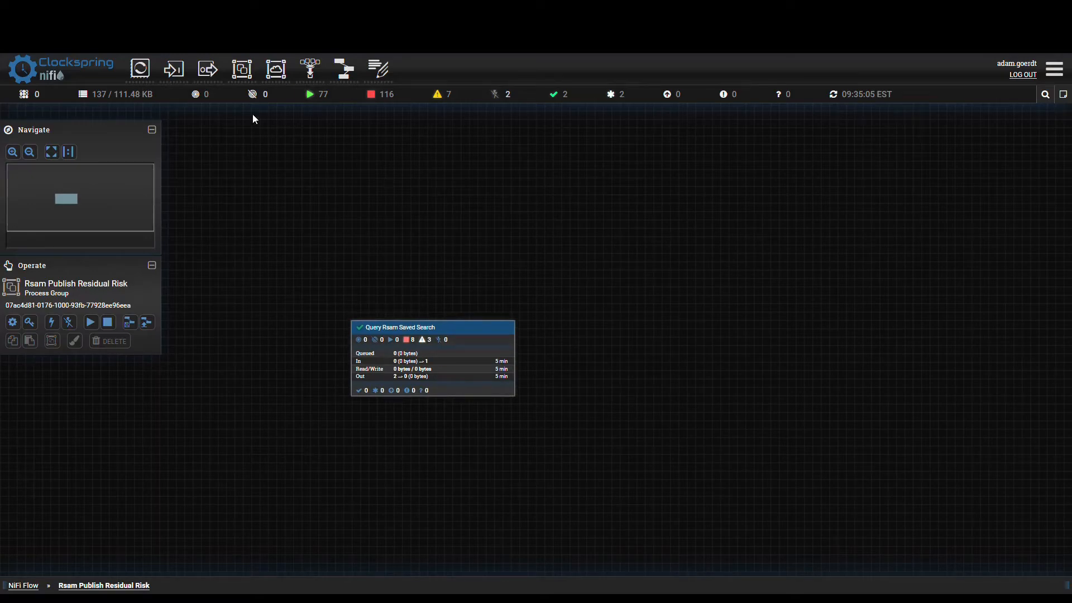
- Add an UpdateAttribute processor above the Query Rsam Saved Search group and connect its success relationship to the group's Input port
left_click_drag(140, 69, 426, 235)
type("updatea")
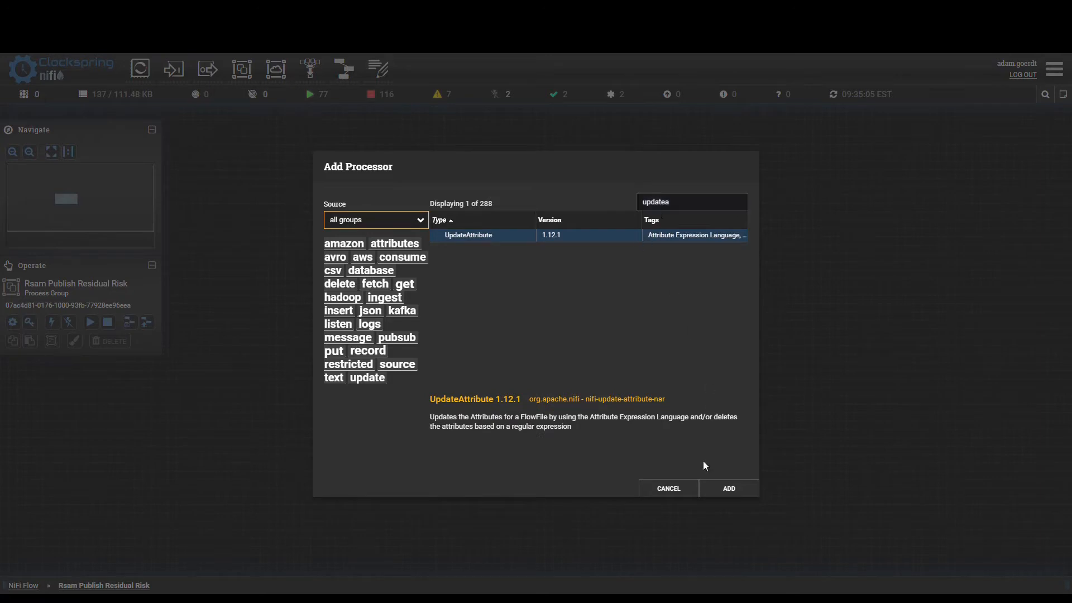
left_click(708, 486)
left_click_drag(546, 270, 436, 345)
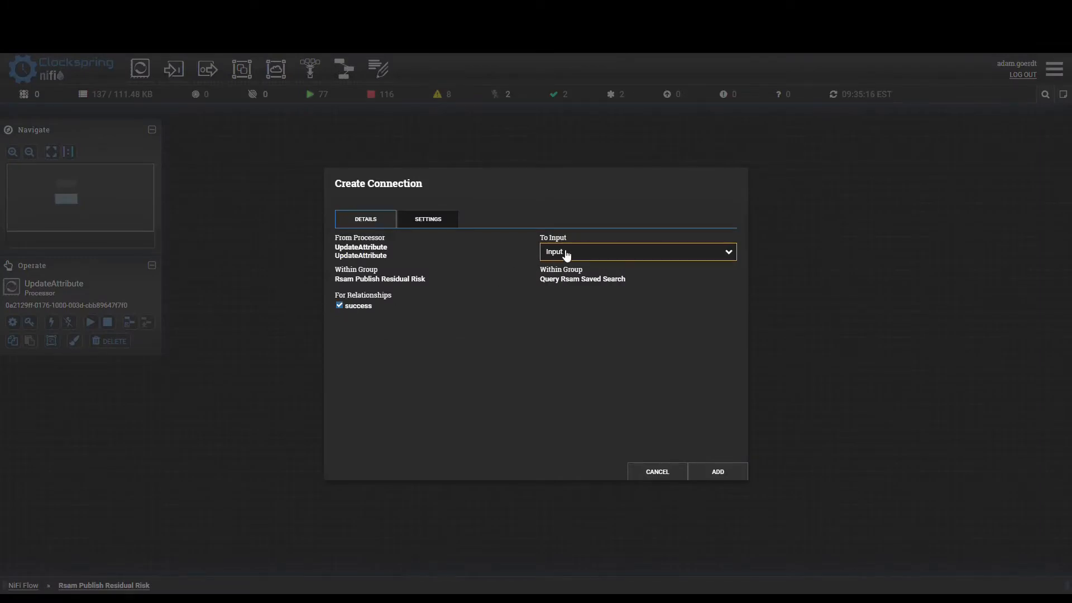
left_click(705, 471)
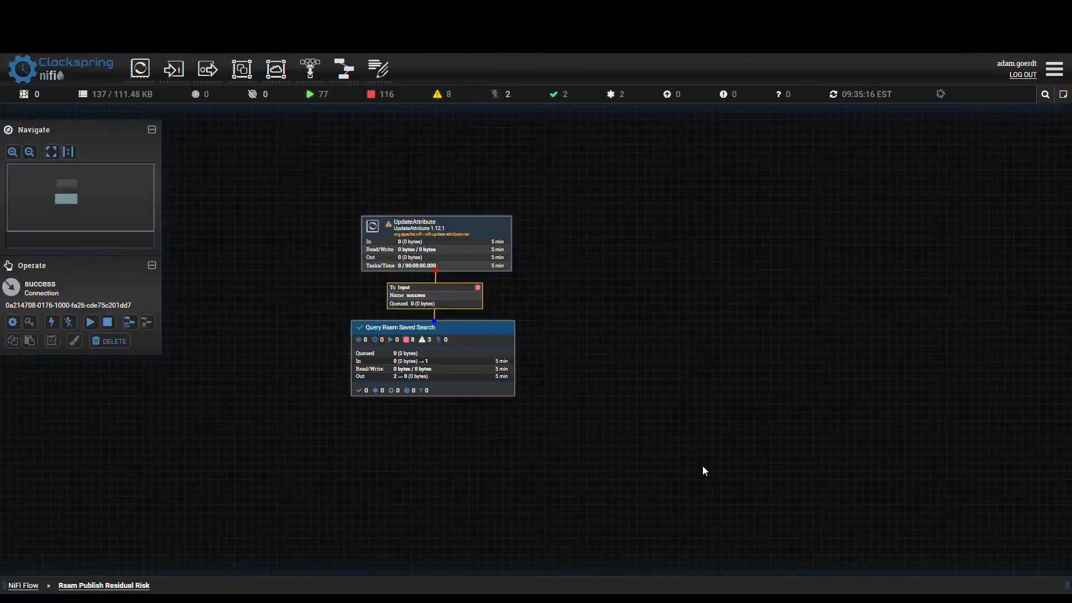
- Open the UpdateAttribute processor's configuration and rename the processor as Set Search ID
double_click(387, 247)
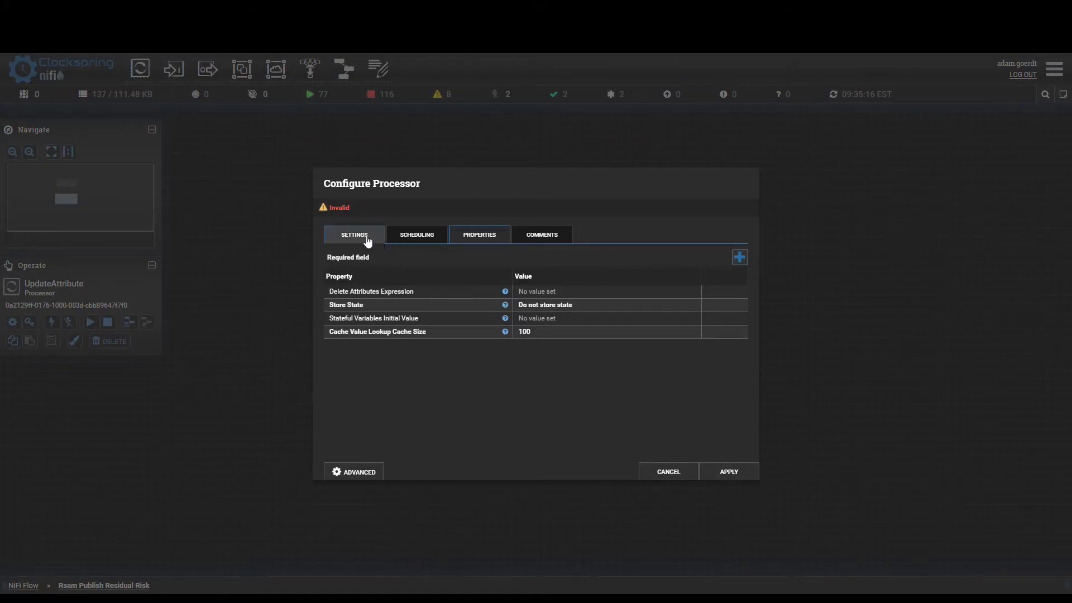
left_click(369, 239)
left_click_drag(416, 272, 301, 264)
type("S")
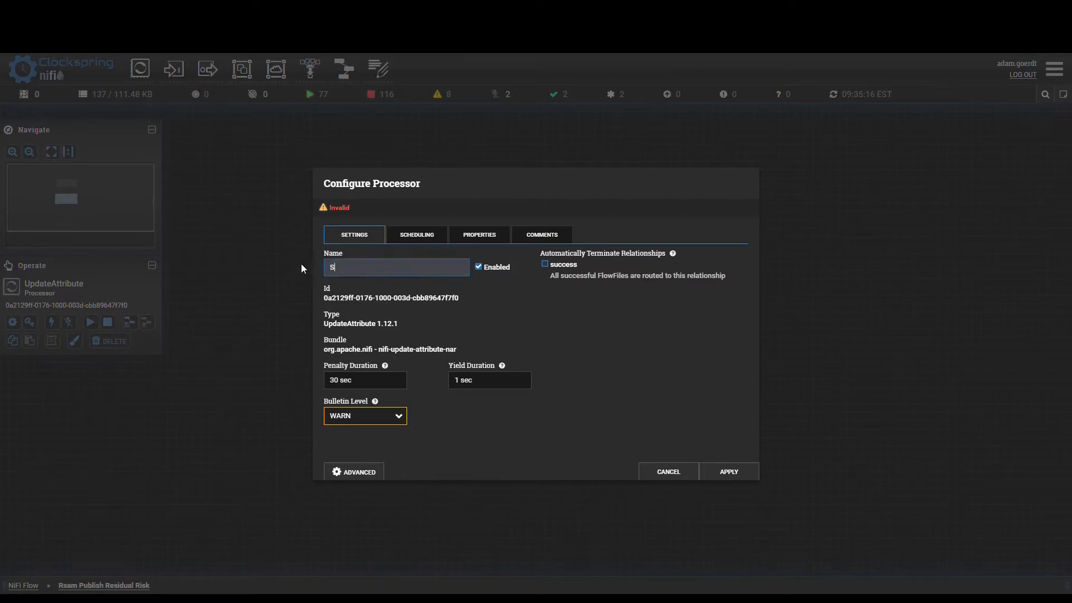
type("et Search ID")
- Add a search_rsam_id property to the processor, paste the saved search's Rsam ID as its value and apply the configuration
left_click(483, 234)
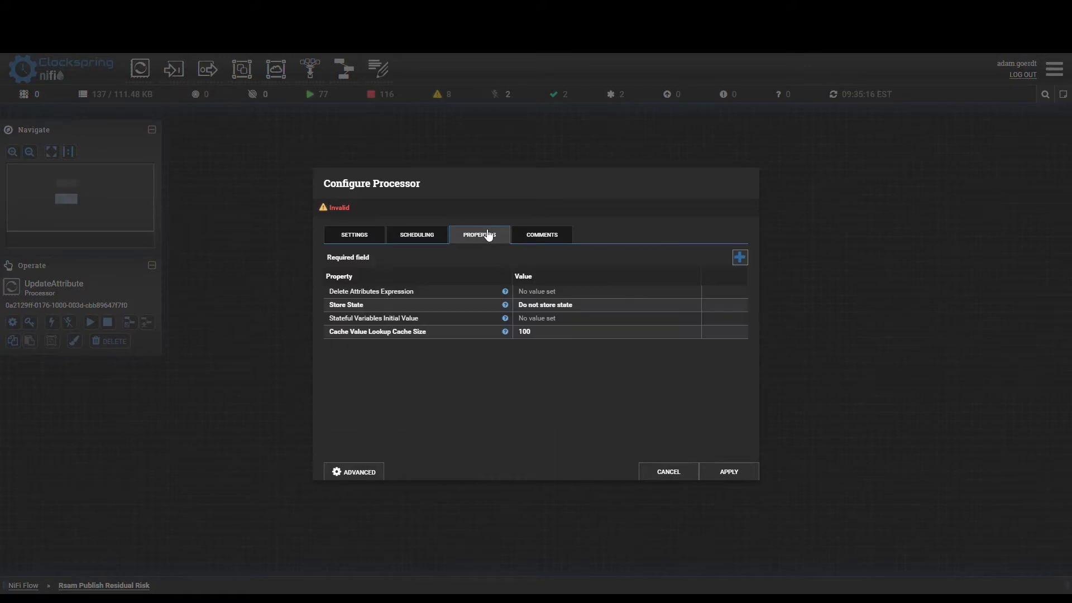
left_click(740, 257)
type("search_rsam_id")
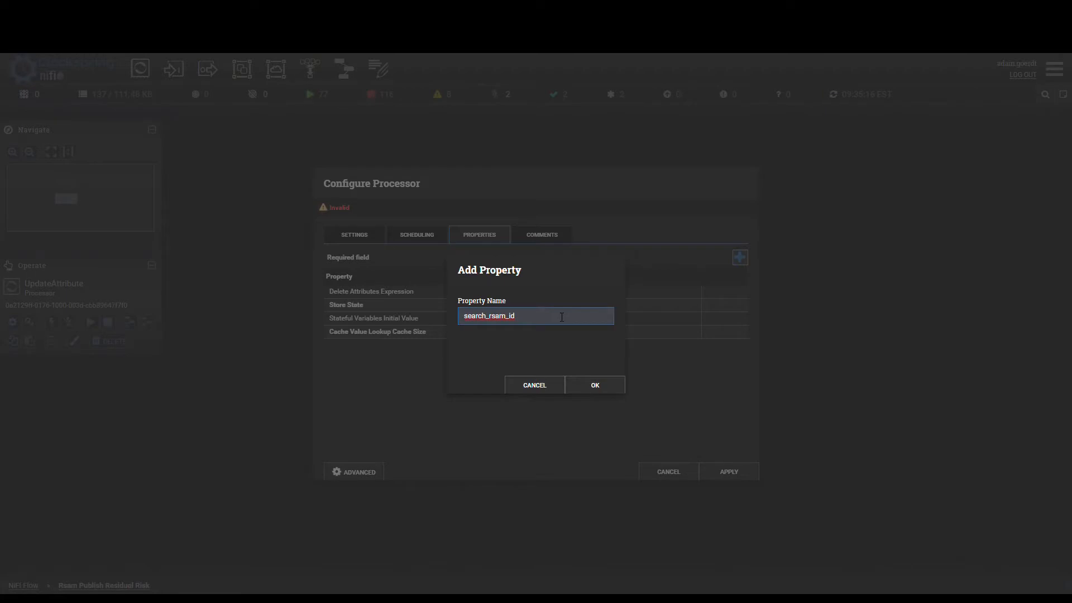
left_click(579, 384)
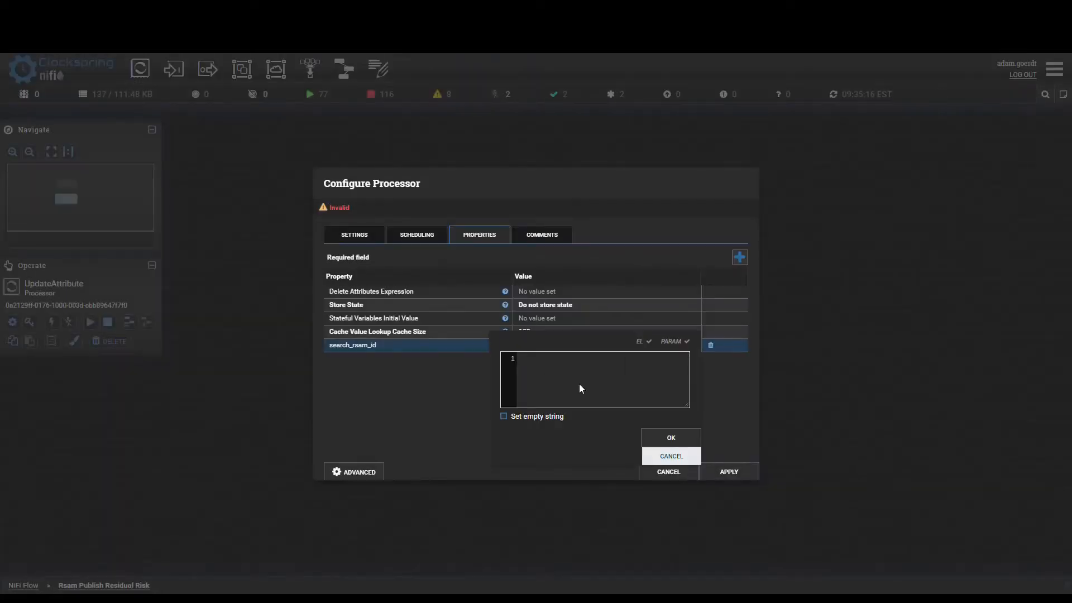
key("ctrl+v")
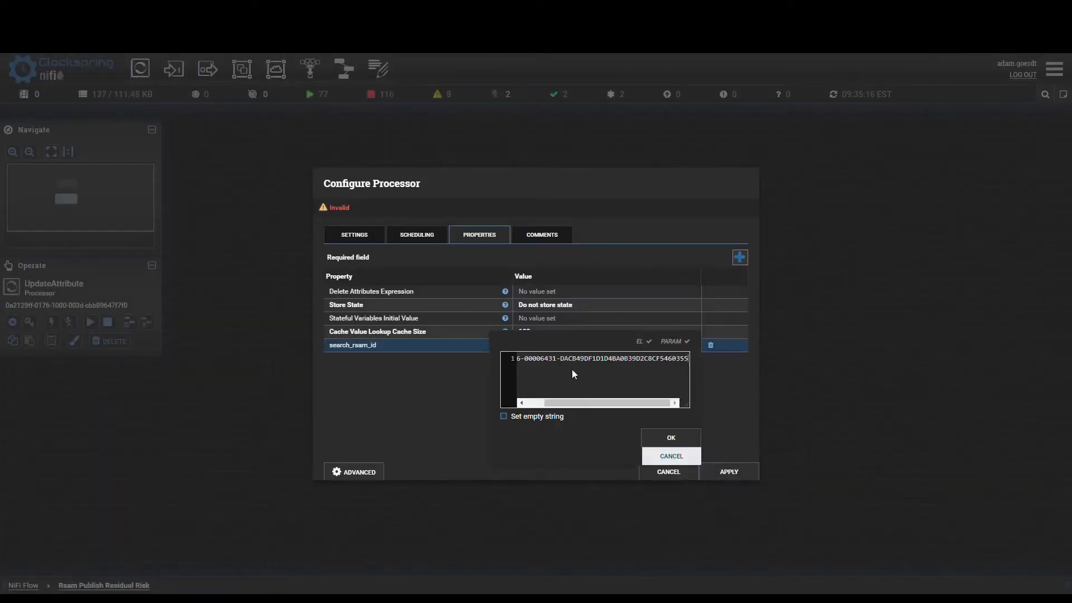
left_click(670, 438)
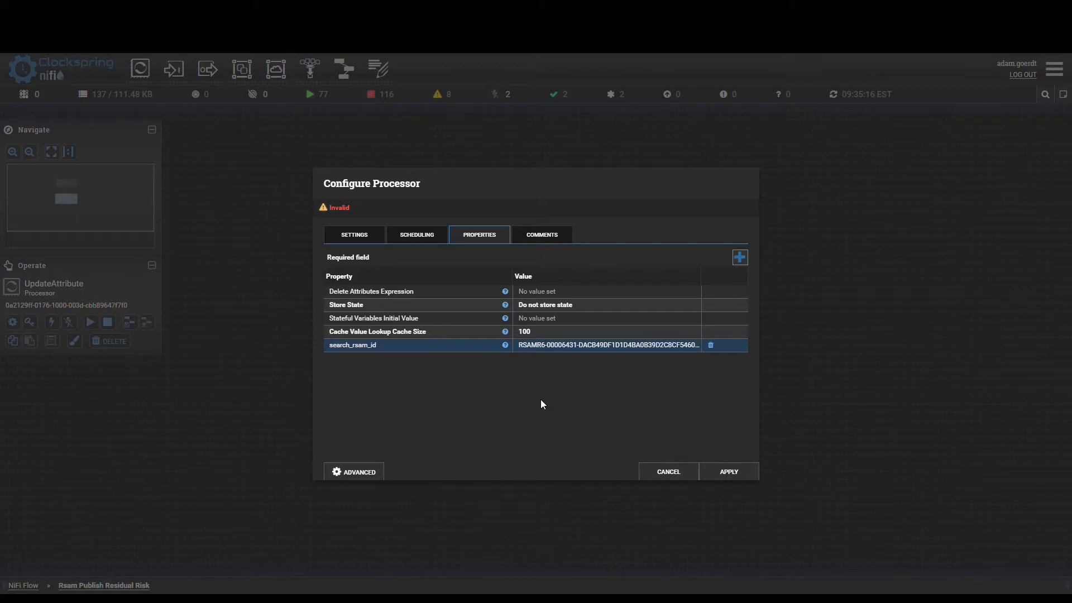
left_click(720, 471)
- Add a GenerateFlowFile processor above Set Search ID and connect its success relationship to Set Search ID
left_click_drag(636, 338, 634, 436)
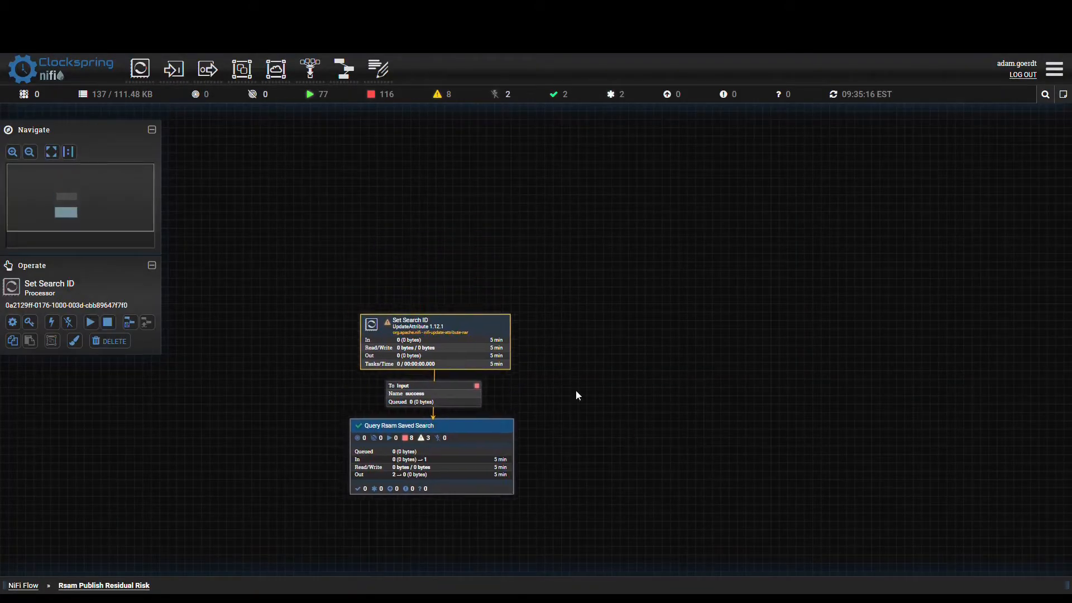
left_click_drag(142, 70, 427, 216)
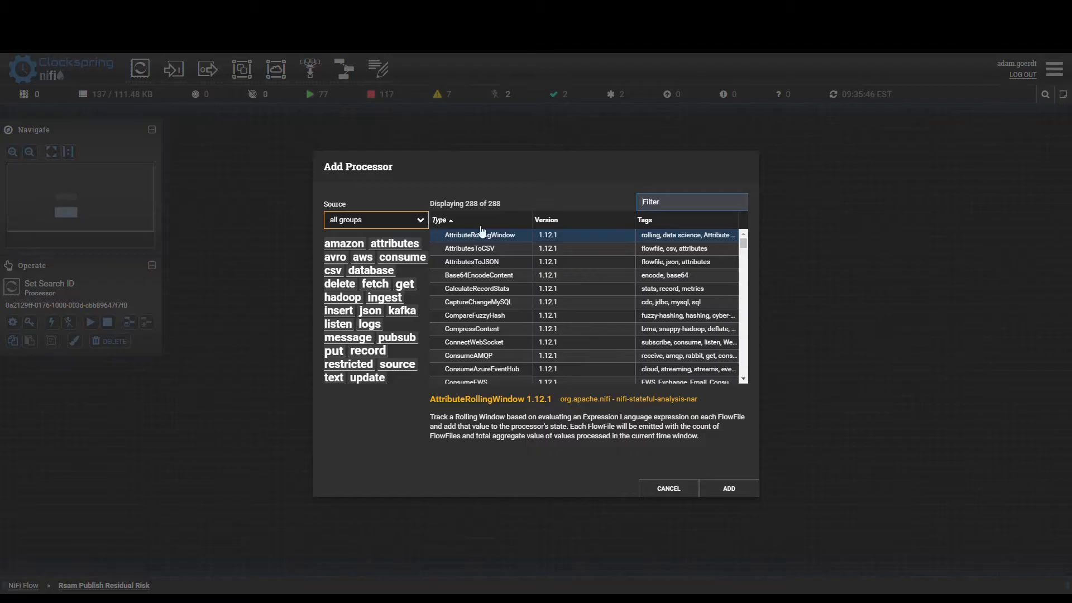
type("generate")
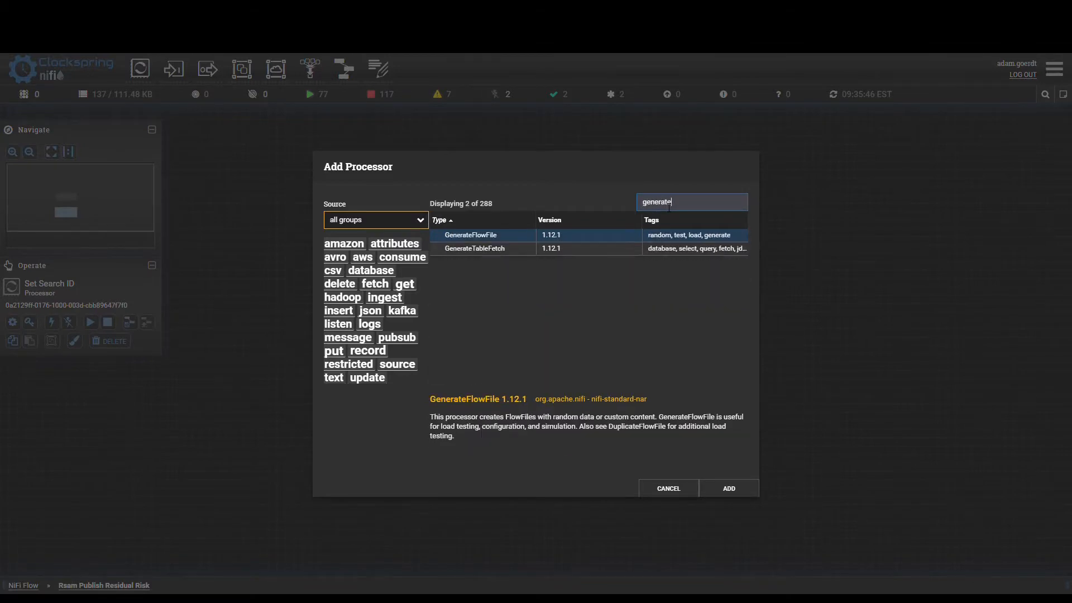
left_click(683, 233)
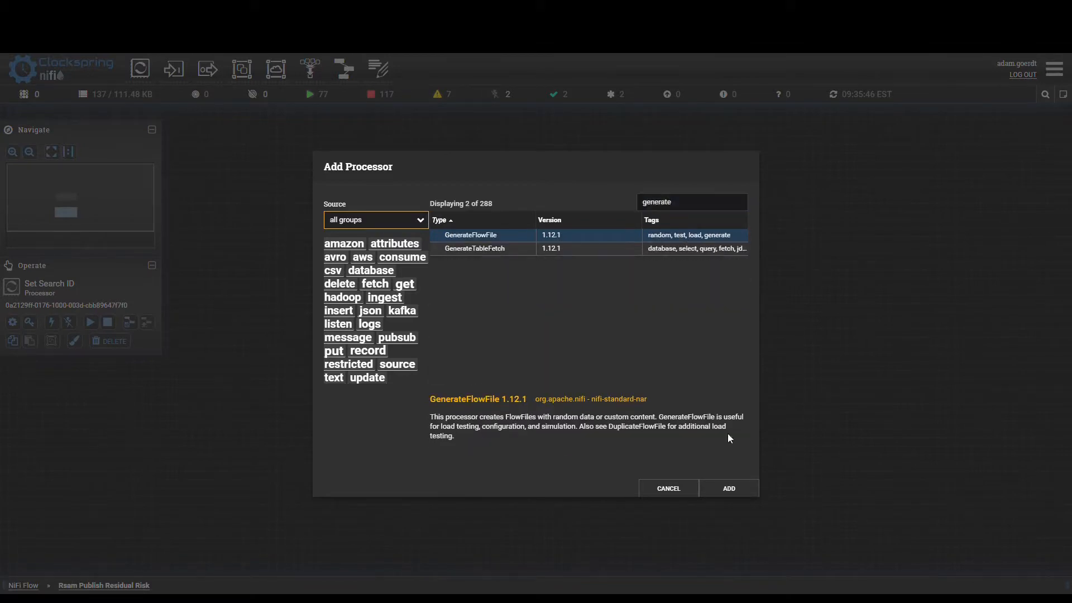
left_click(732, 491)
left_click_drag(544, 242, 437, 337)
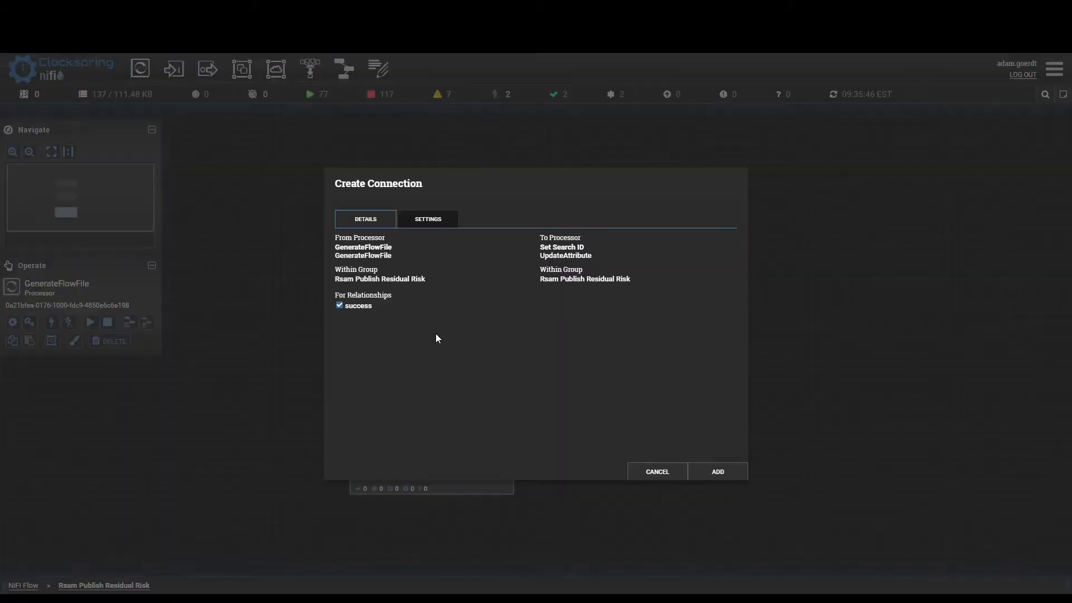
left_click(716, 472)
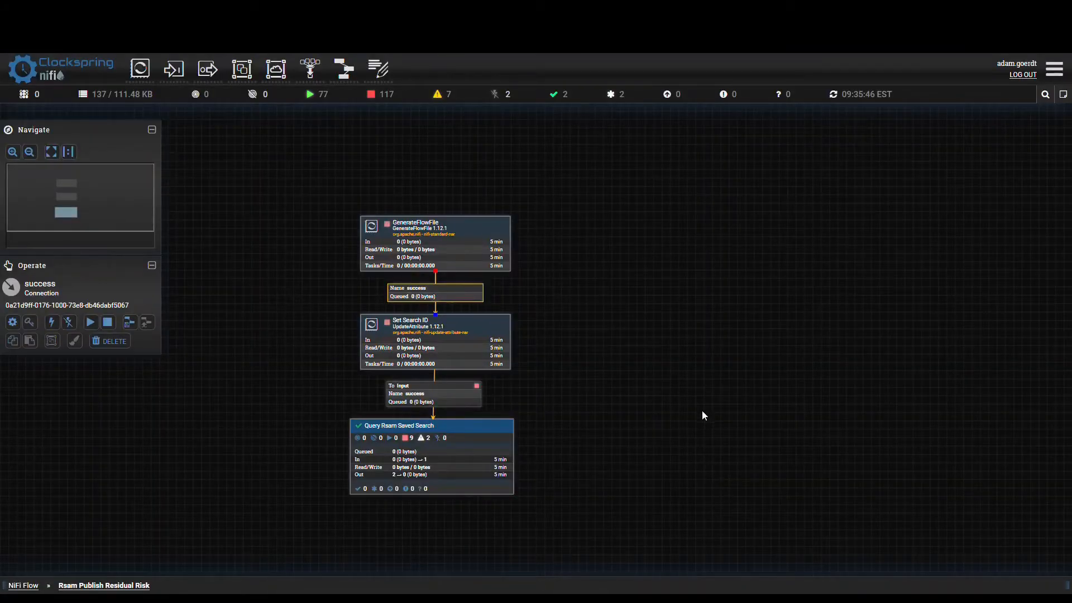
- Open the GenerateFlowFile processor's configuration and rename the processor as Instantiate Sync
double_click(394, 248)
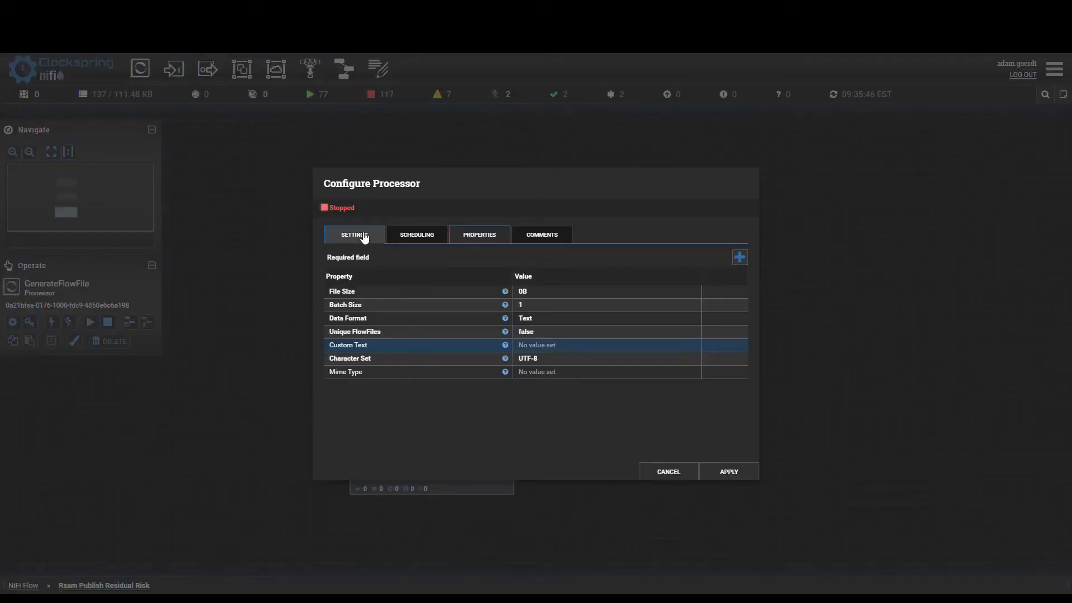
left_click(356, 234)
left_click_drag(388, 267, 295, 270)
type("Instantiate Sync")
- Set the processor's run schedule to 1 day and apply the configuration
left_click(431, 236)
left_click_drag(475, 304, 425, 308)
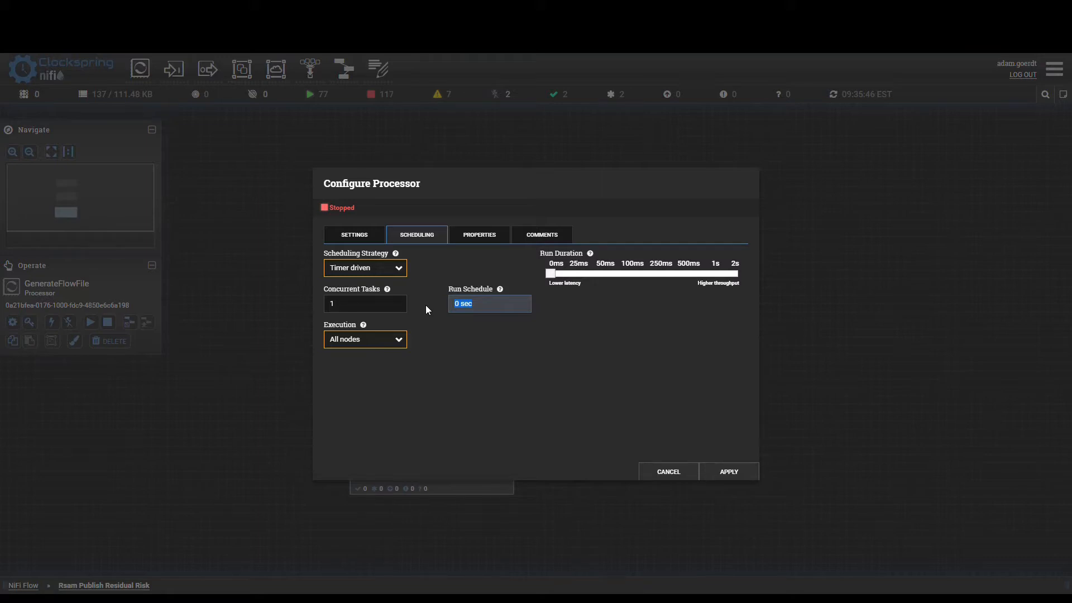
type("1 day")
left_click(593, 384)
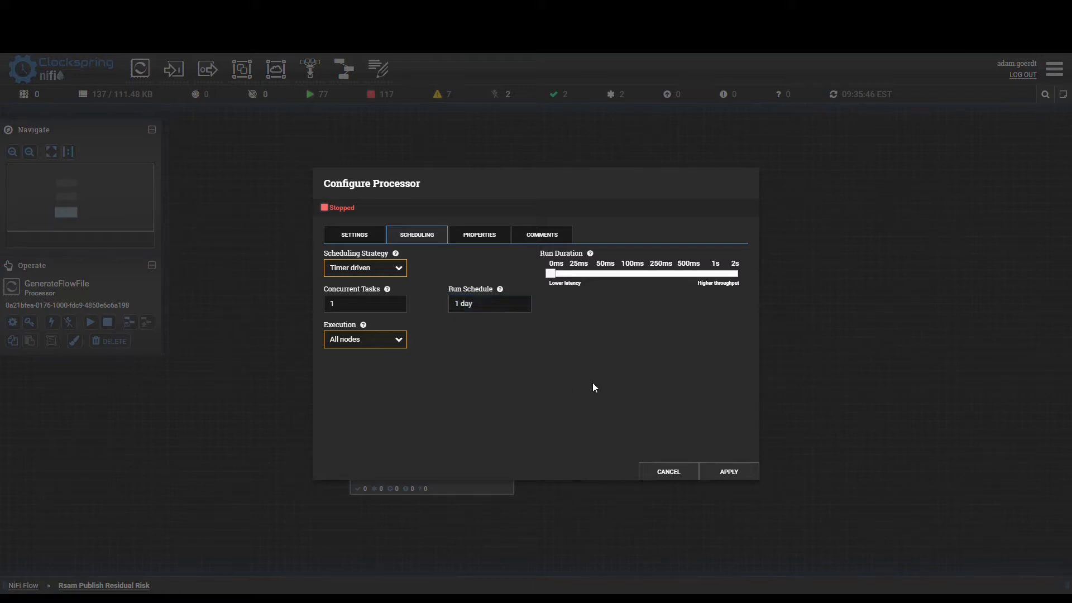
left_click(724, 472)
left_click(694, 392)
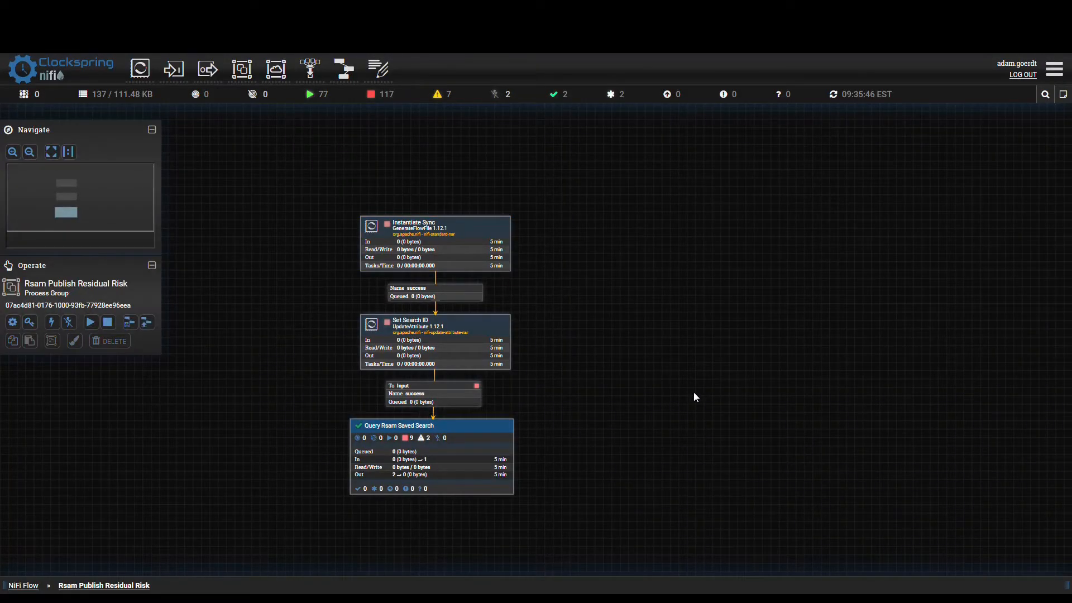
- Start the Instantiate Sync processor, refresh the flow status and start the Set Search ID processor
right_click(379, 248)
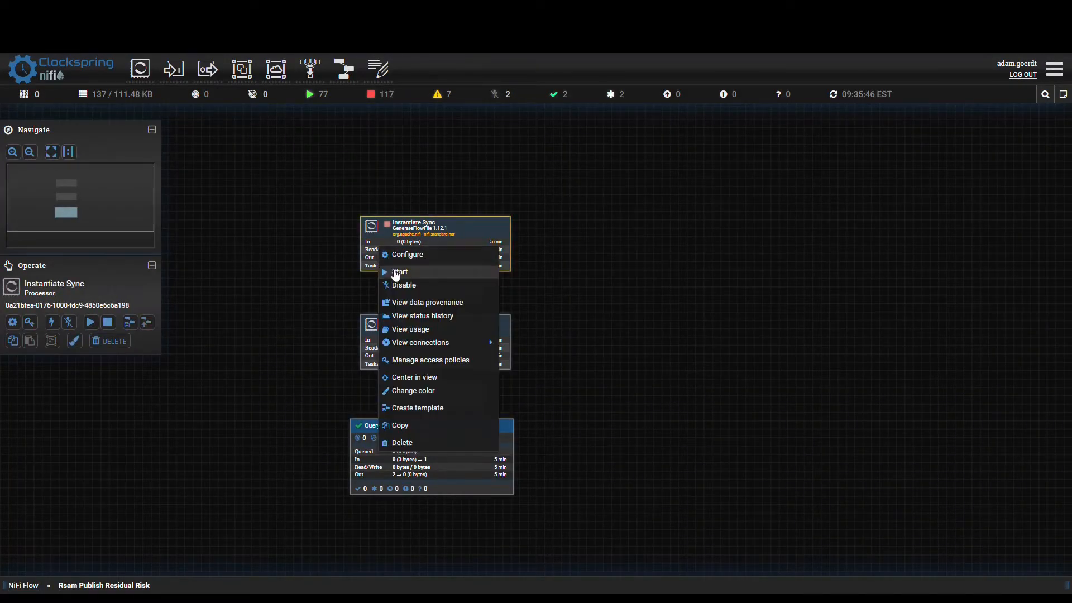
left_click(377, 273)
right_click(297, 270)
left_click(287, 274)
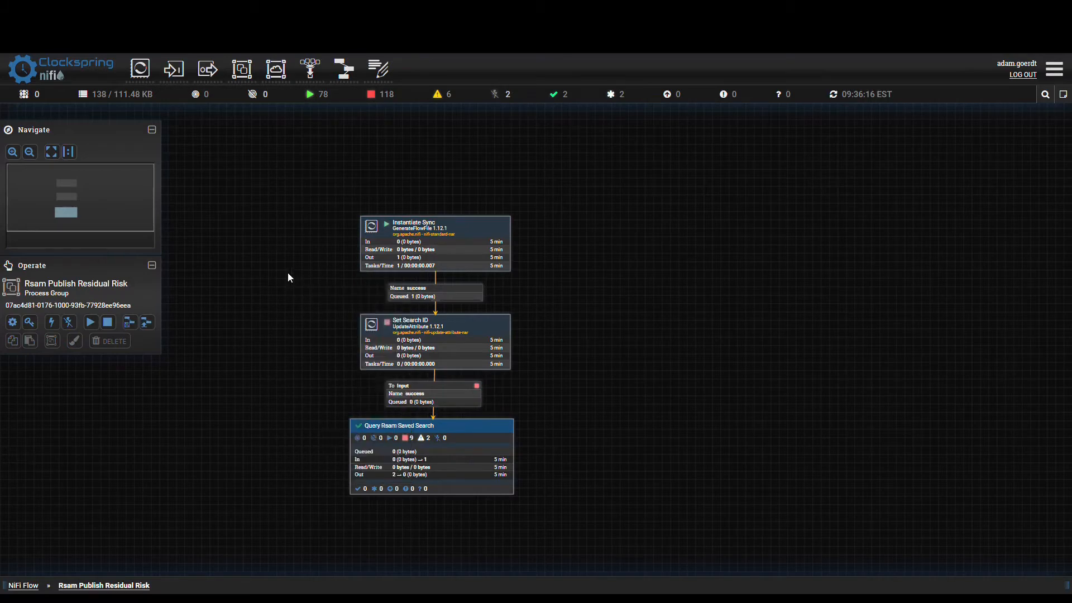
left_click(438, 342)
right_click(390, 344)
left_click(407, 369)
- Enter the Query Rsam Saved Search group, start its Input port and refresh the flow status
double_click(391, 395)
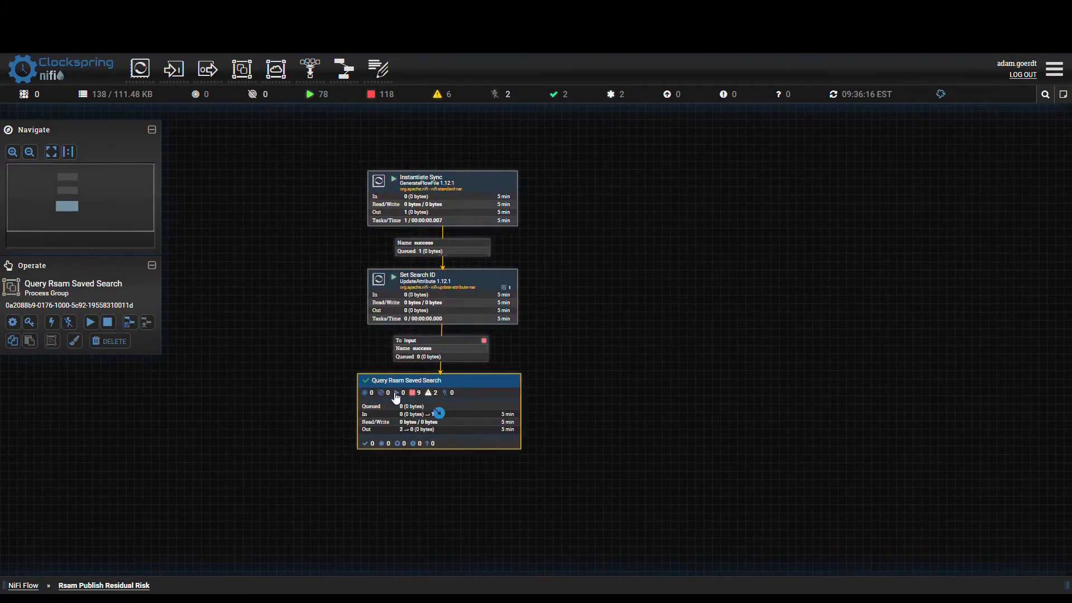
right_click(701, 326)
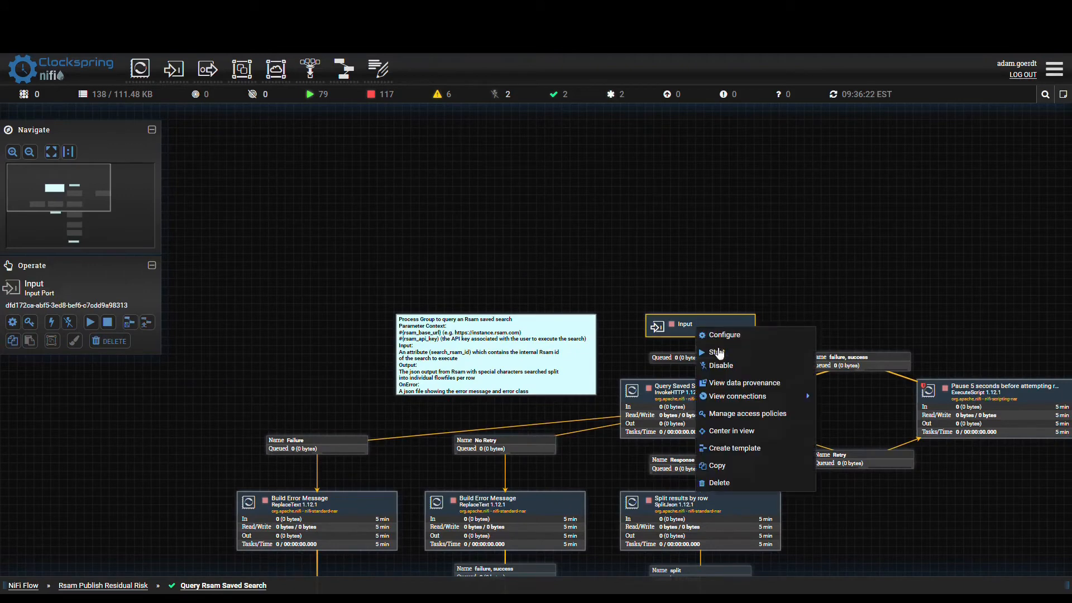
left_click(715, 352)
right_click(801, 246)
left_click(809, 256)
left_click_drag(823, 310, 623, 153)
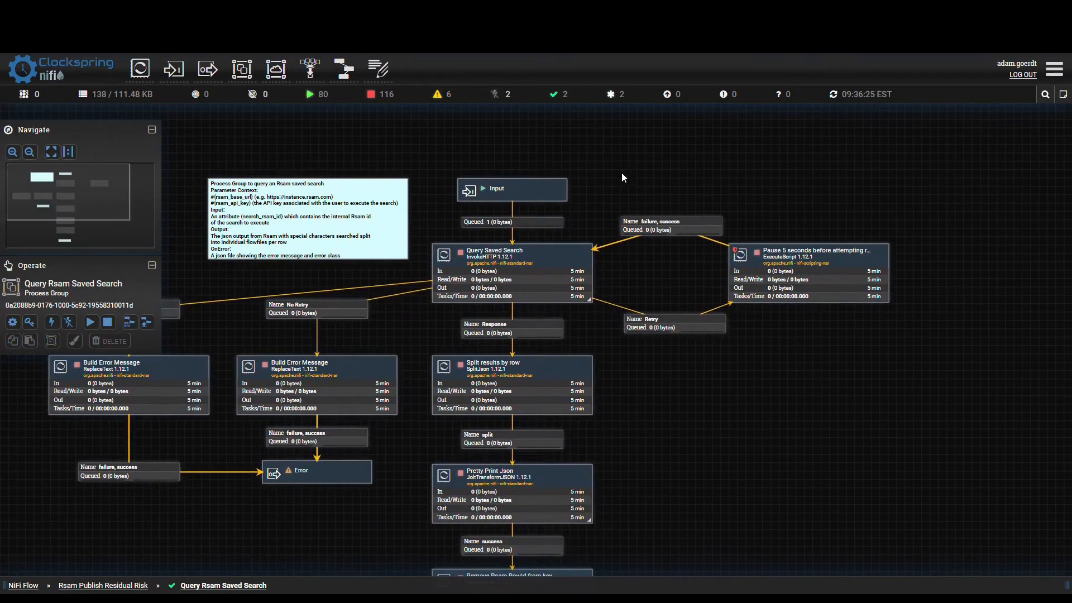
- List the queue between Input and Query Saved Search and inspect the queued FlowFile's search_rsam_id attribute
left_click(475, 222)
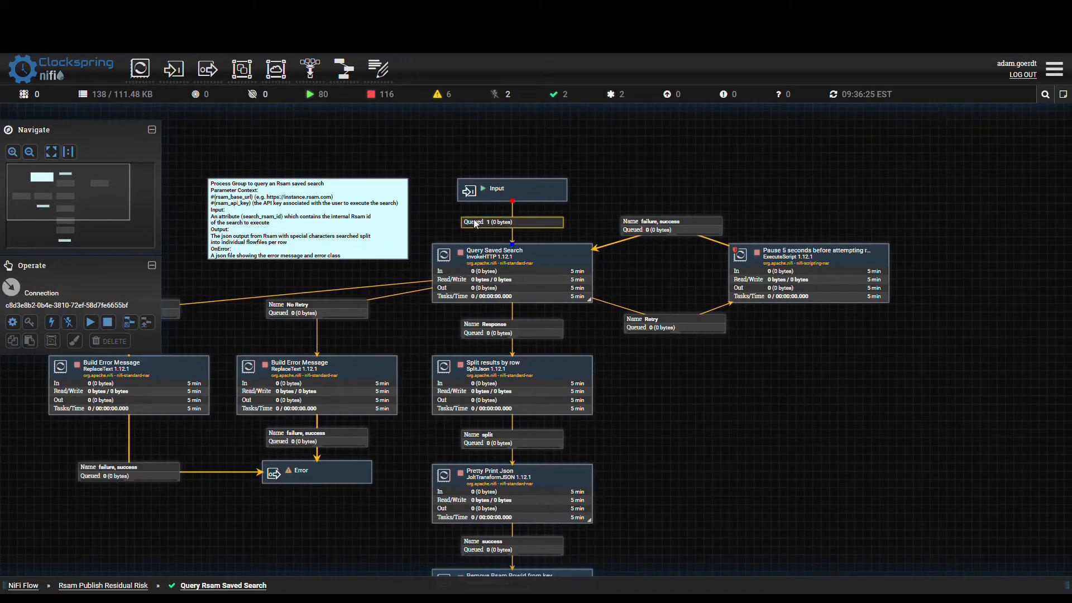
right_click(475, 222)
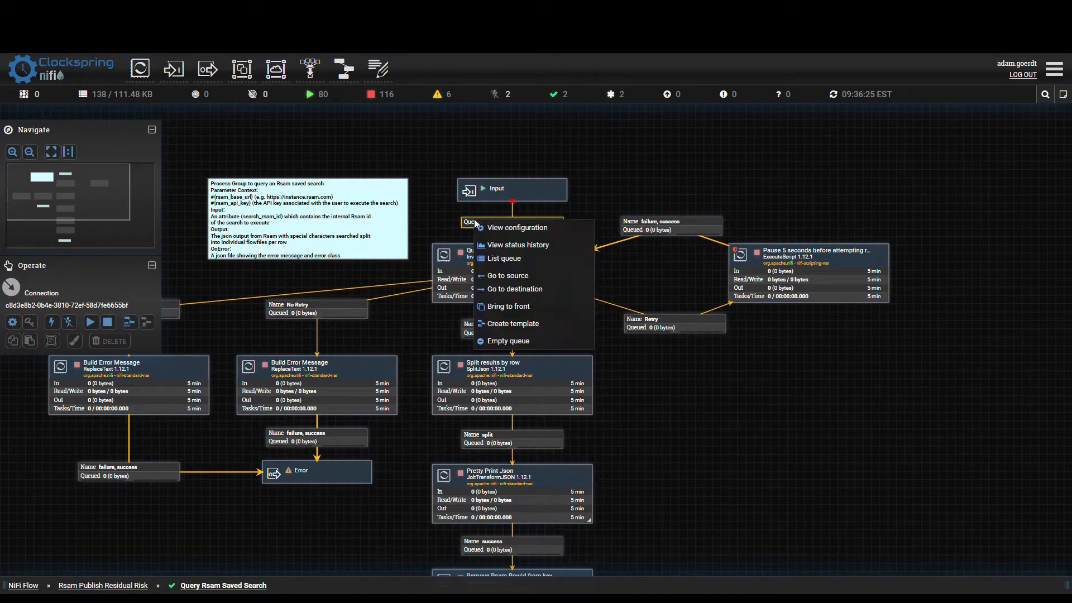
left_click(497, 256)
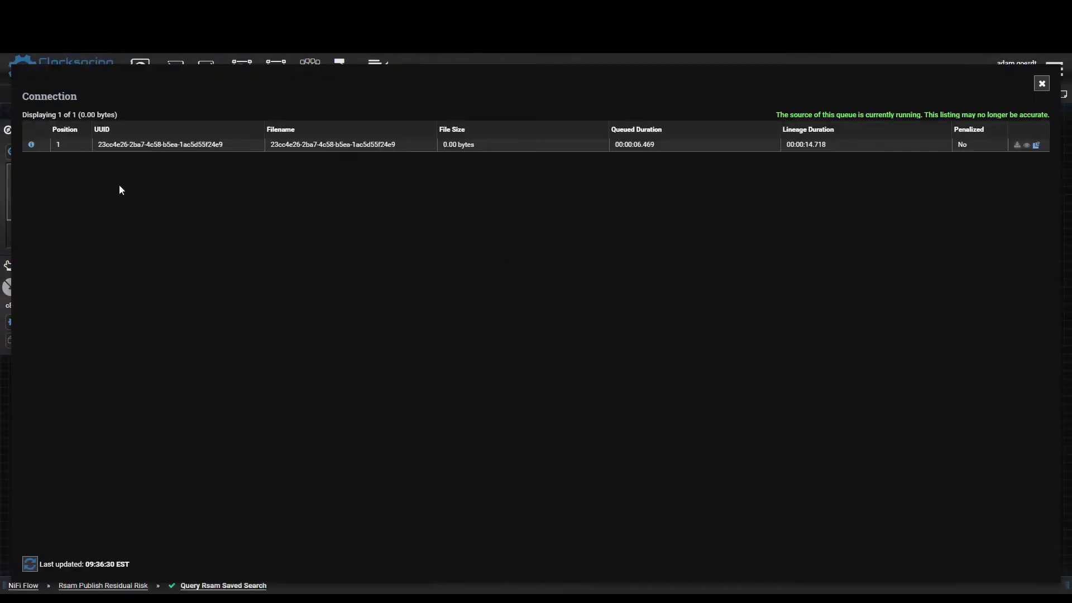
left_click(32, 145)
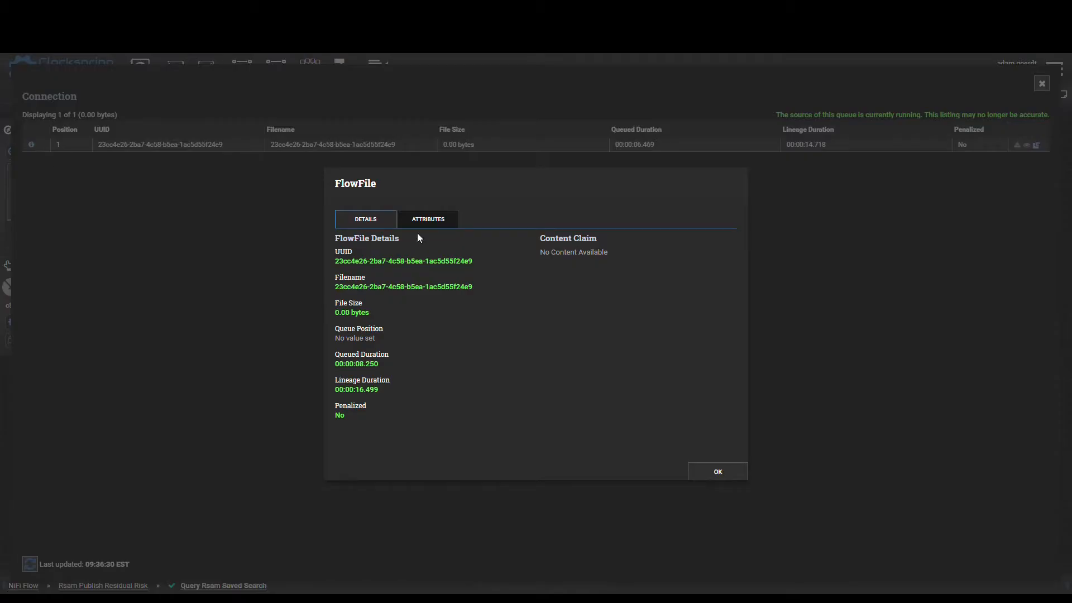
left_click(422, 219)
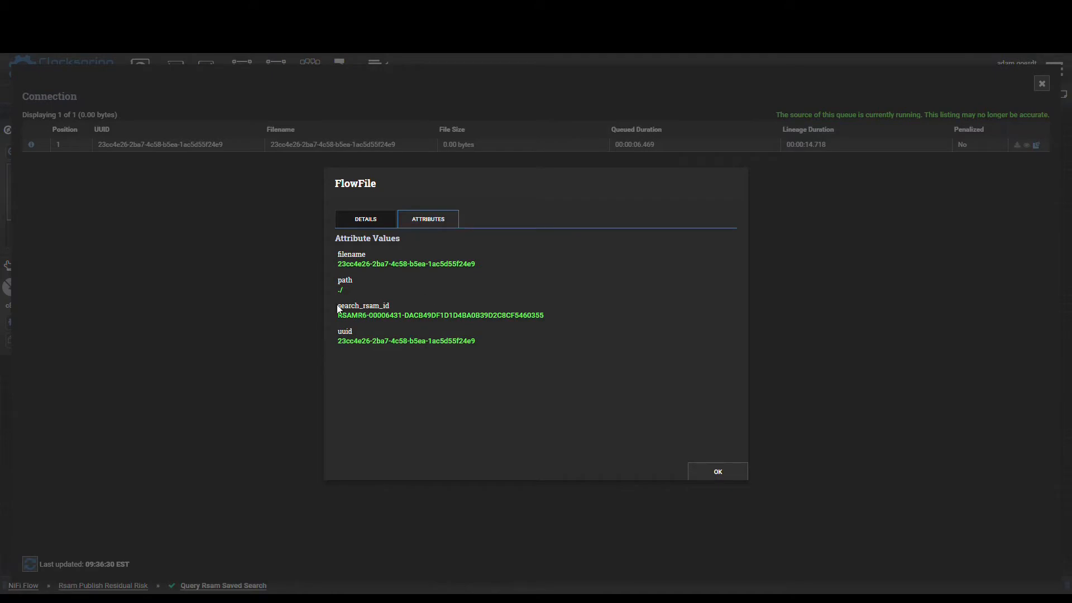
left_click_drag(337, 306, 398, 306)
left_click(733, 477)
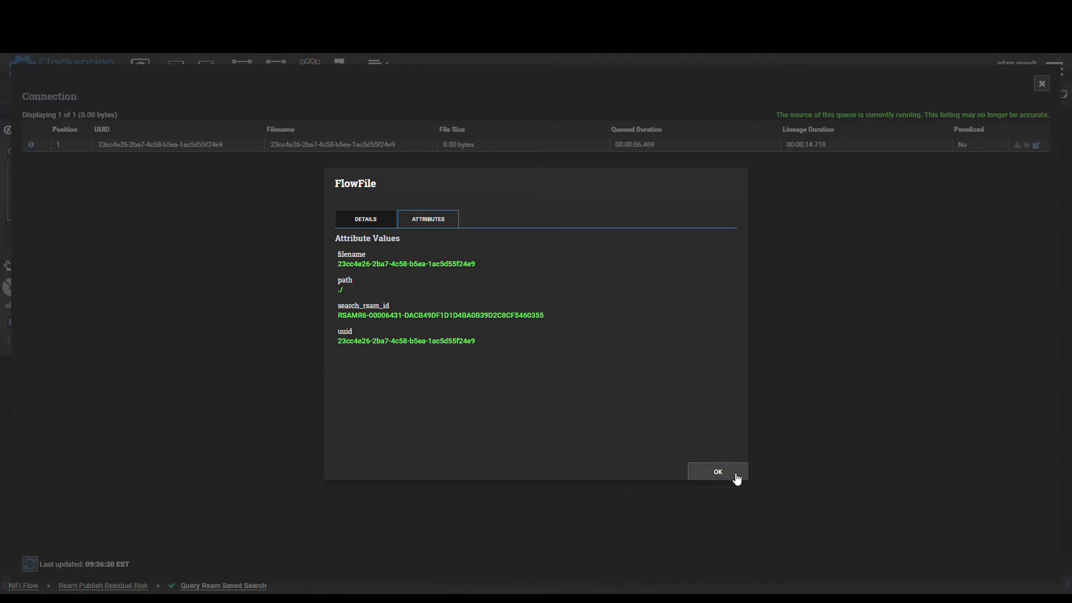
left_click(1041, 84)
left_click(637, 363)
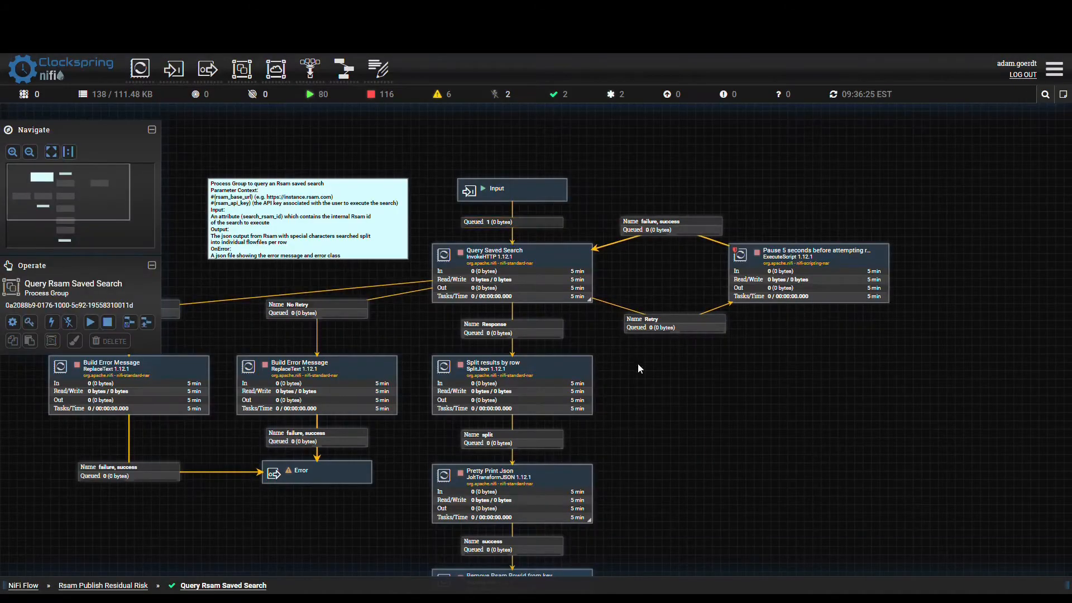
- Start the Query Saved Search processor and refresh the flow status until its response is queued
right_click(444, 282)
left_click(452, 304)
right_click(410, 317)
left_click(416, 322)
left_click_drag(411, 455, 601, 332)
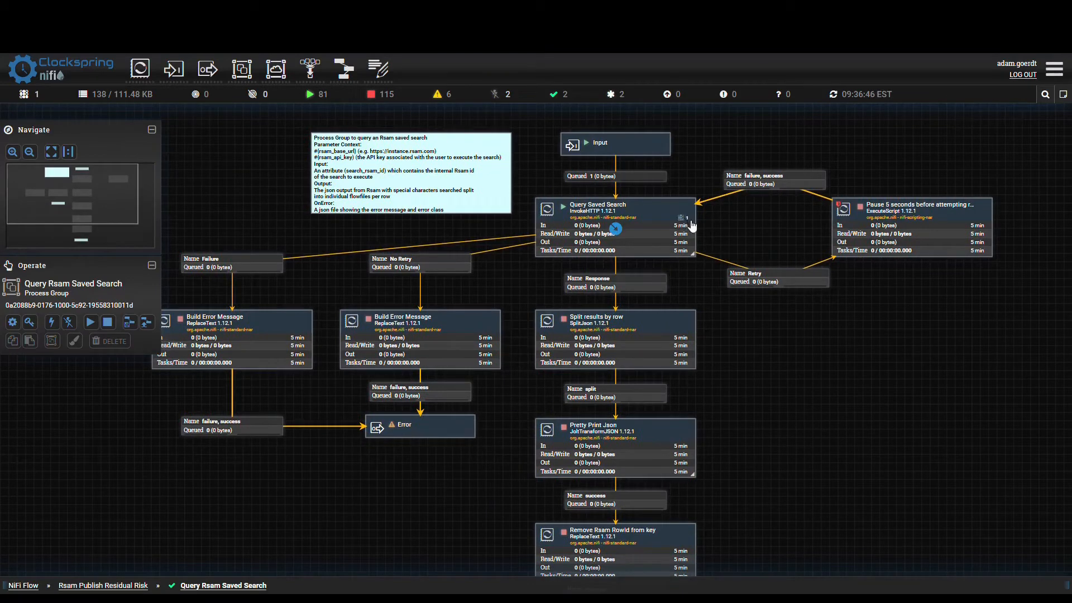
right_click(738, 219)
left_click(746, 225)
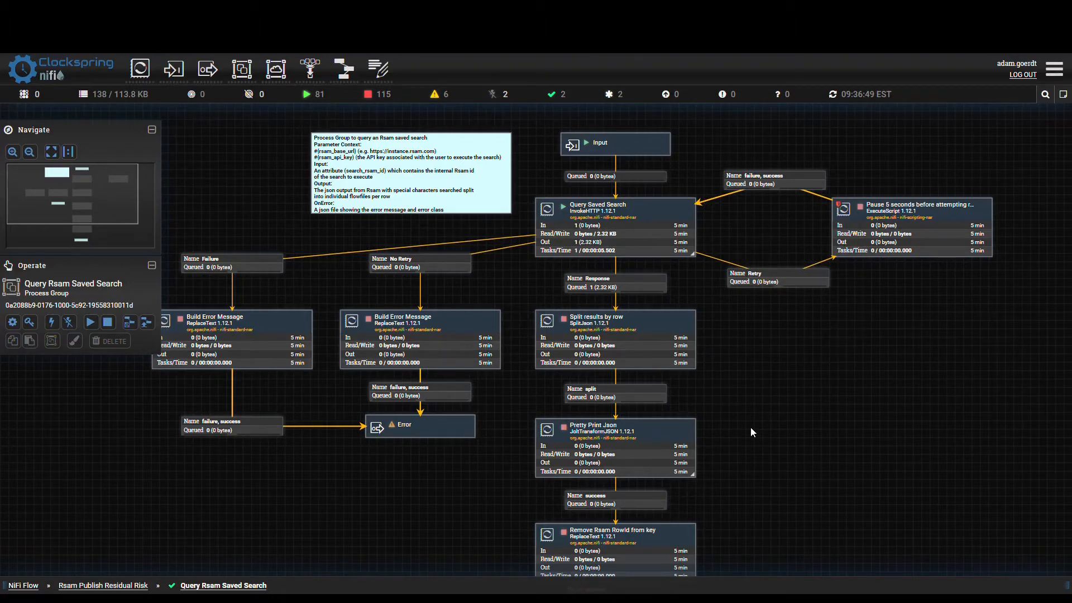
- Start the Split results by row and Pretty Print Json processors and refresh the flow status
left_click_drag(751, 427, 703, 286)
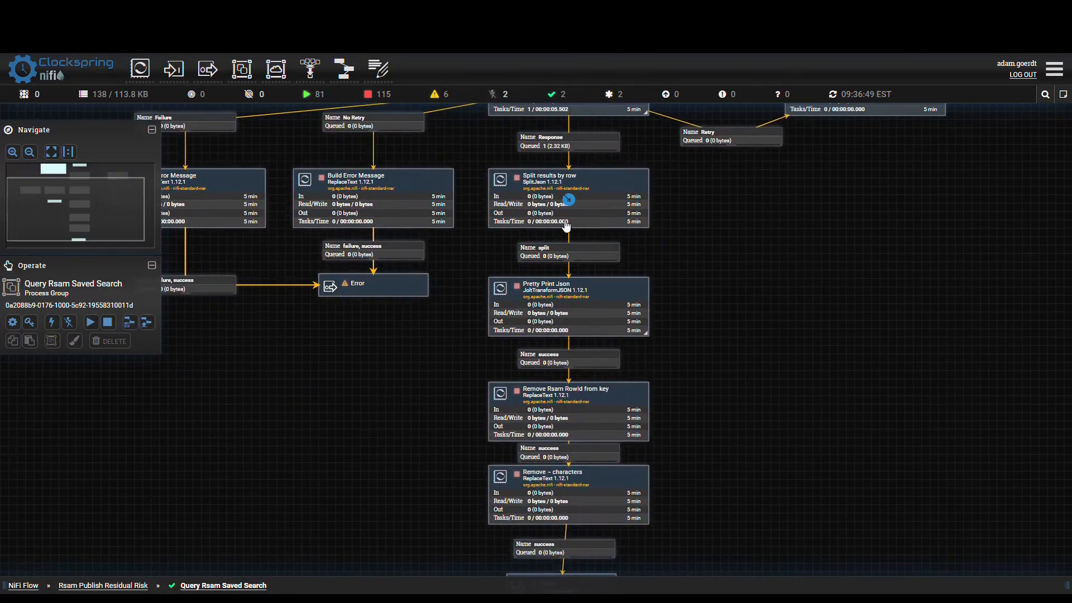
right_click(530, 221)
left_click(551, 241)
right_click(502, 304)
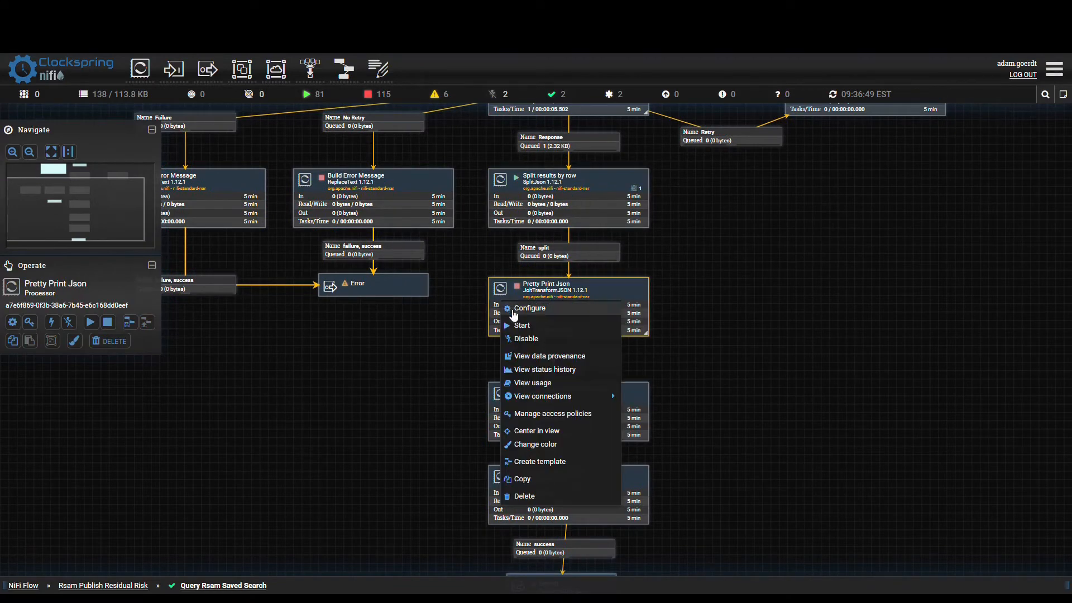
left_click(516, 326)
left_click_drag(796, 385, 682, 304)
right_click(682, 299)
left_click(684, 302)
- List the success queue after Pretty Print Json and examine the key names in the first FlowFile's JSON content
right_click(493, 295)
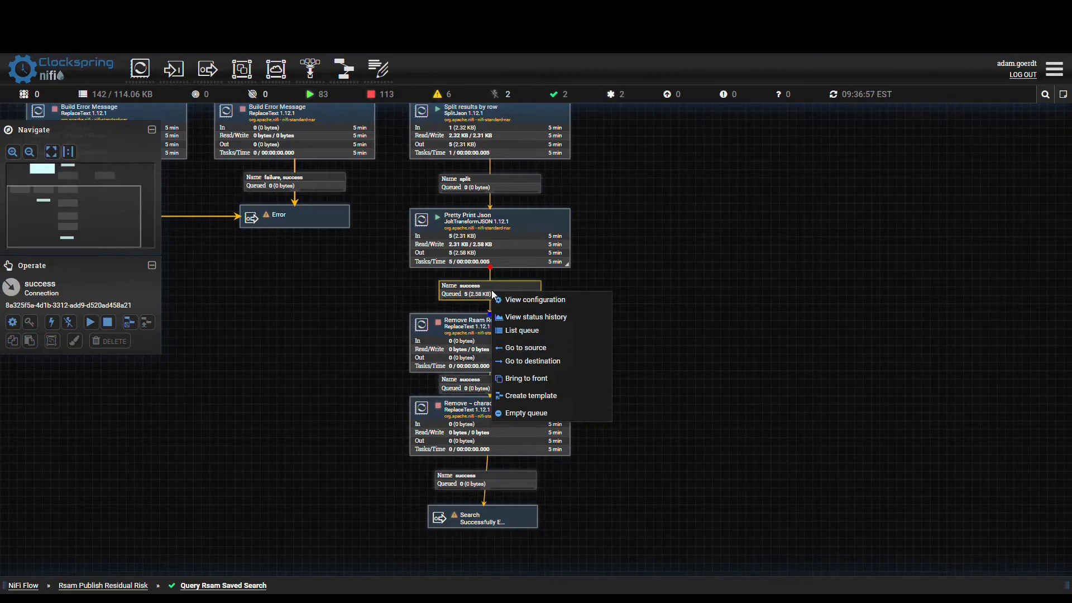
left_click(512, 330)
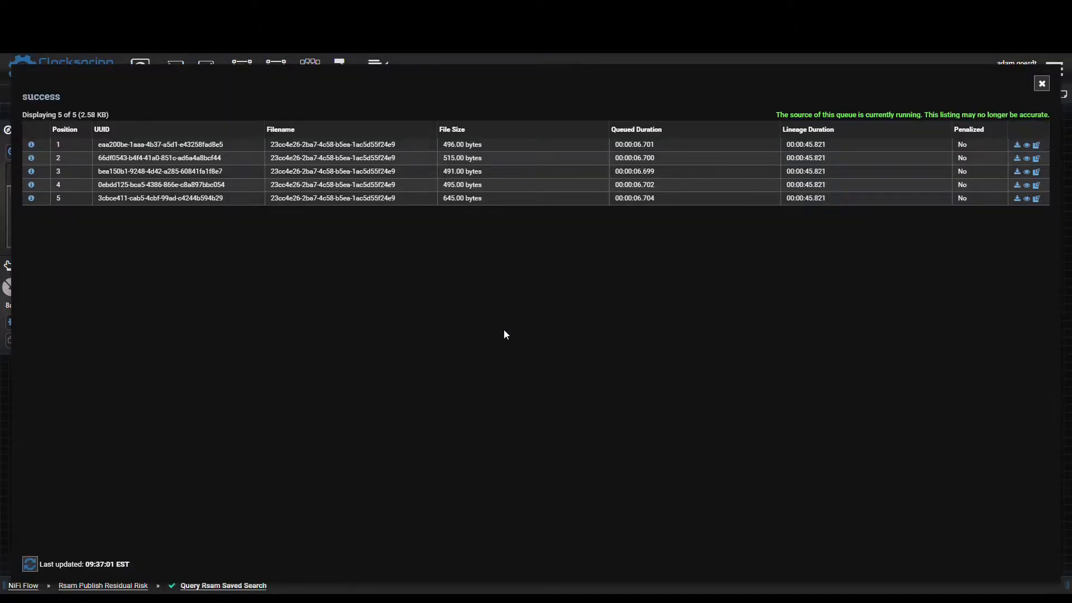
left_click(1030, 143)
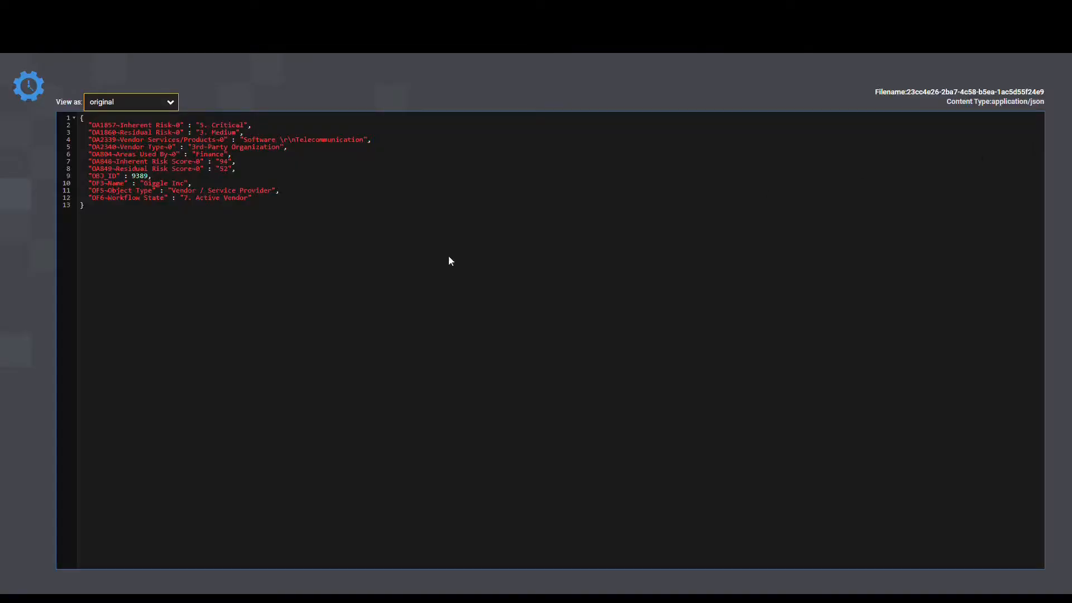
left_click_drag(91, 125, 116, 125)
left_click(265, 259)
key("ctrl+w")
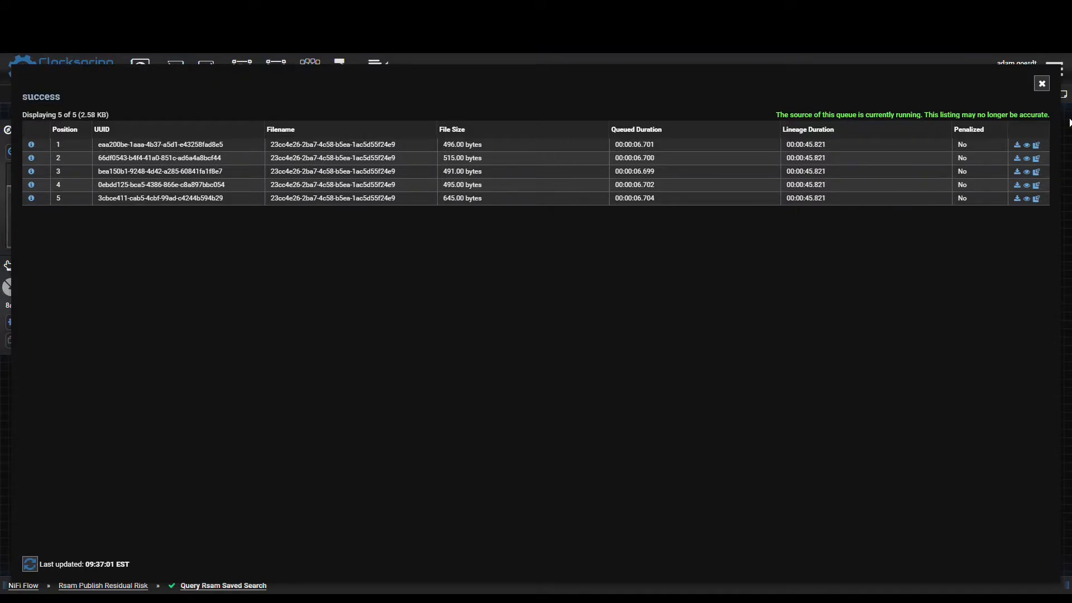
left_click(1042, 84)
- Start the Remove Rsam RowId from key and Remove ~ characters processors and refresh the flow status
left_click_drag(719, 316, 711, 304)
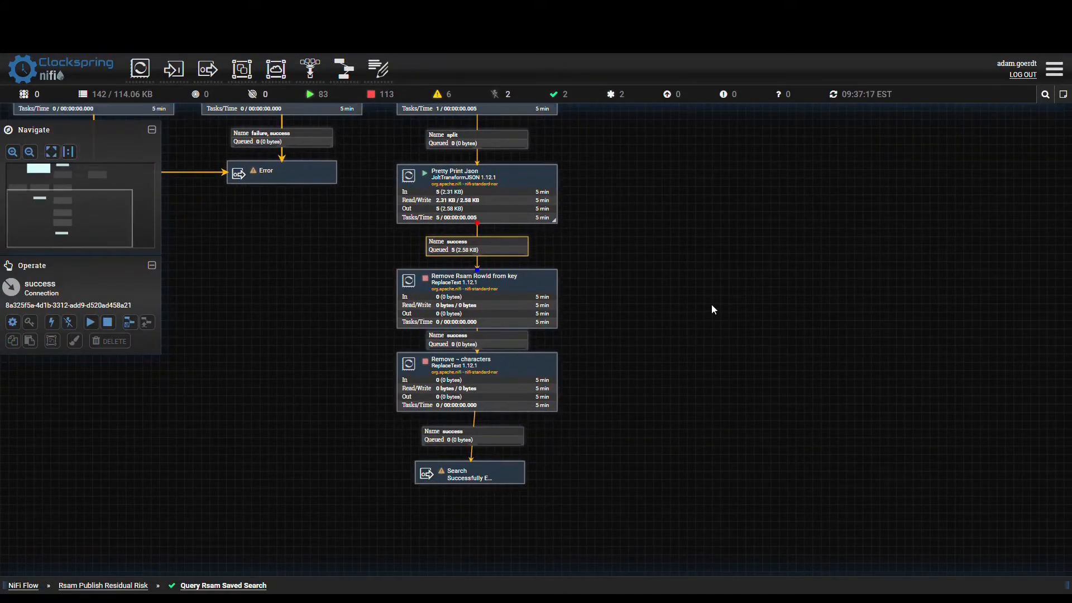
right_click(430, 308)
left_click(435, 333)
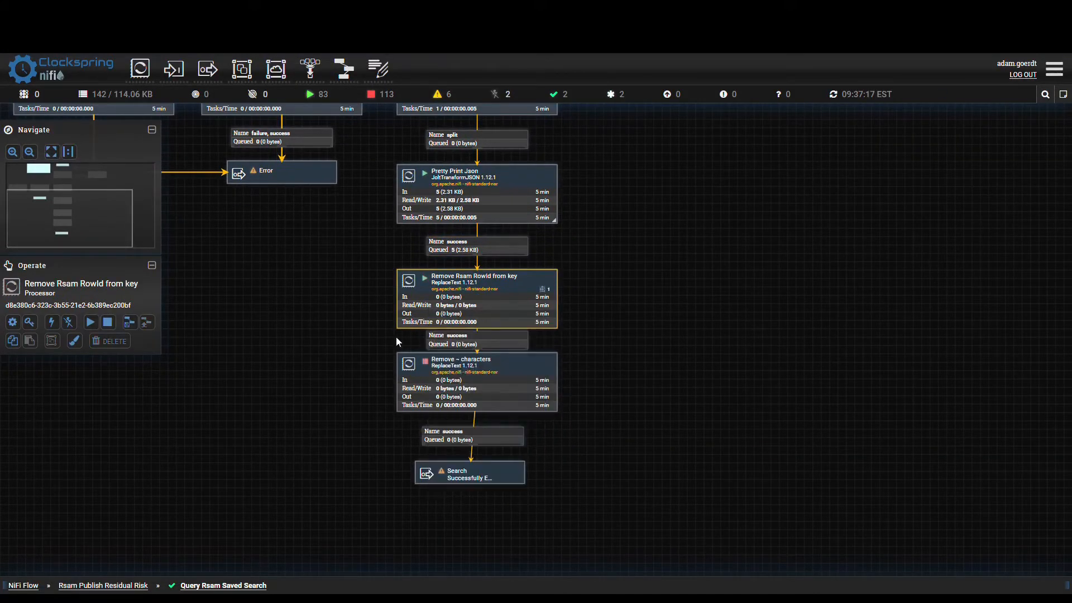
right_click(405, 391)
left_click(415, 395)
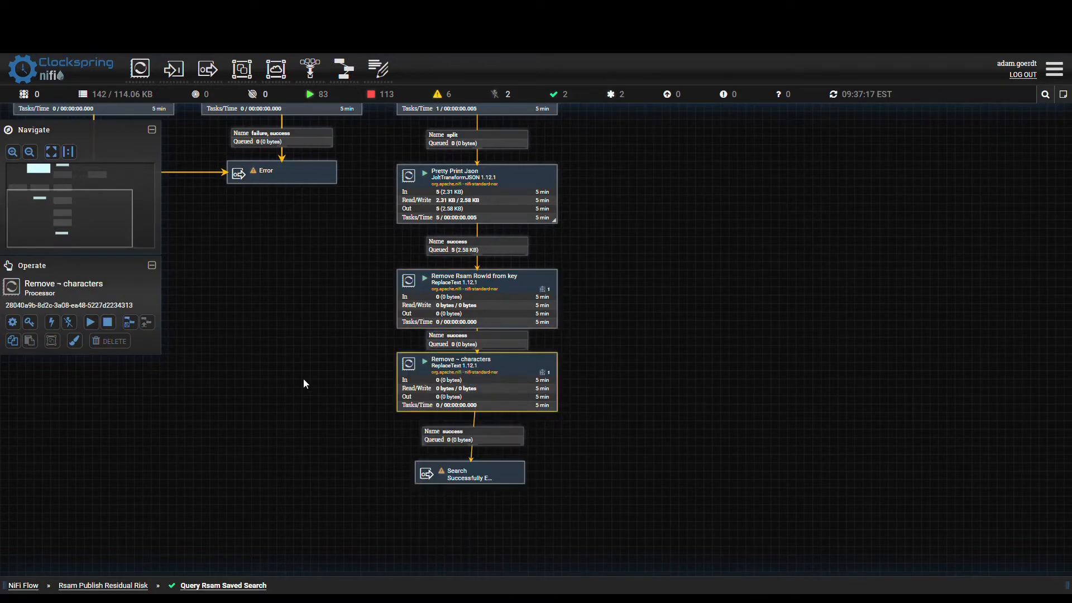
right_click(304, 380)
- List the success queue after Remove ~ characters and examine the first FlowFile's cleaned JSON content
right_click(453, 441)
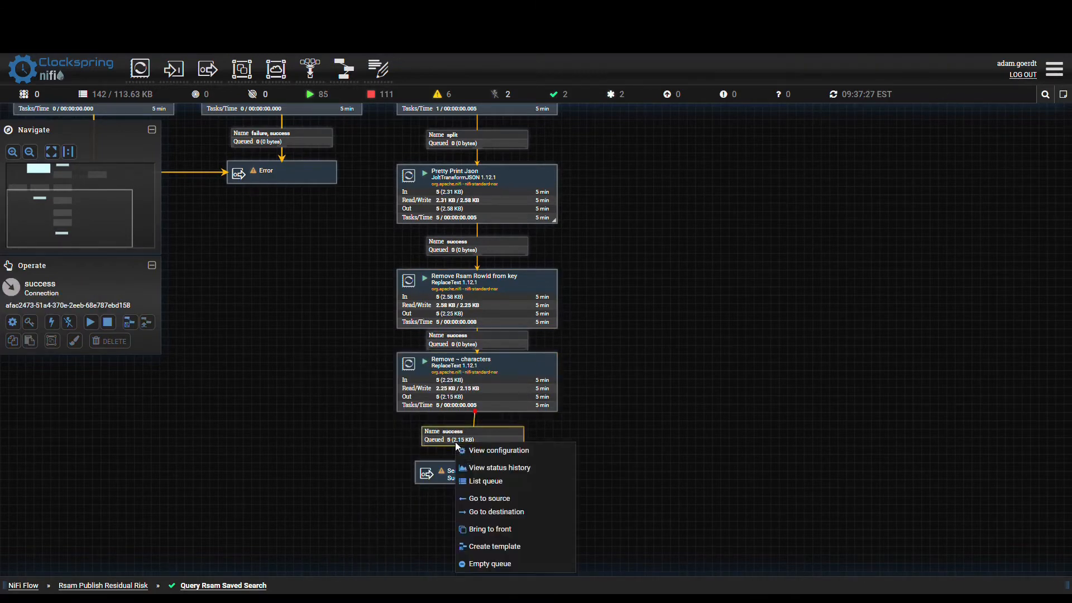
left_click(475, 483)
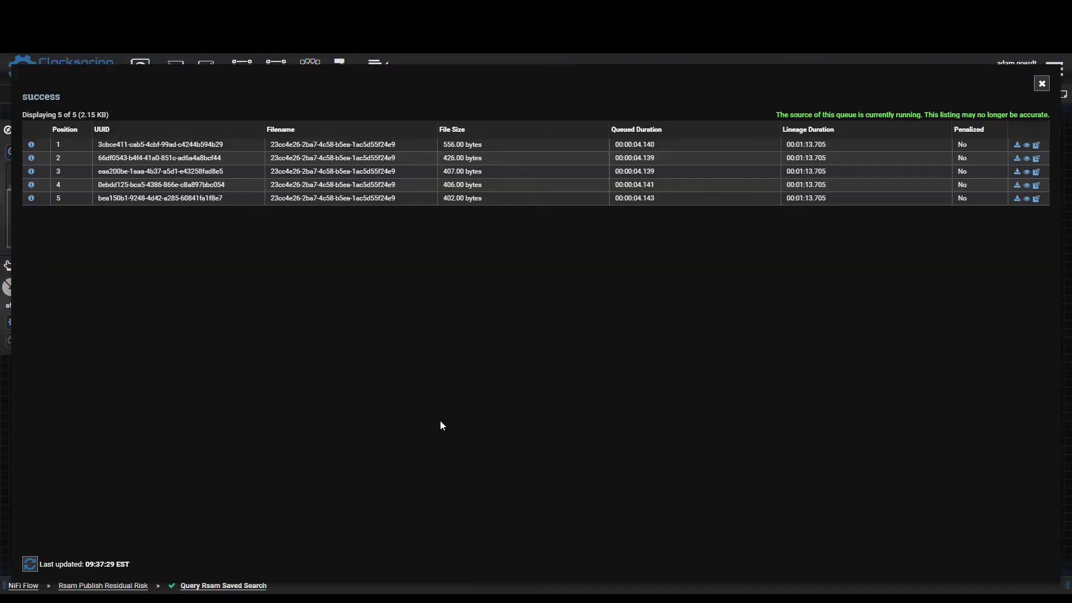
left_click(1025, 145)
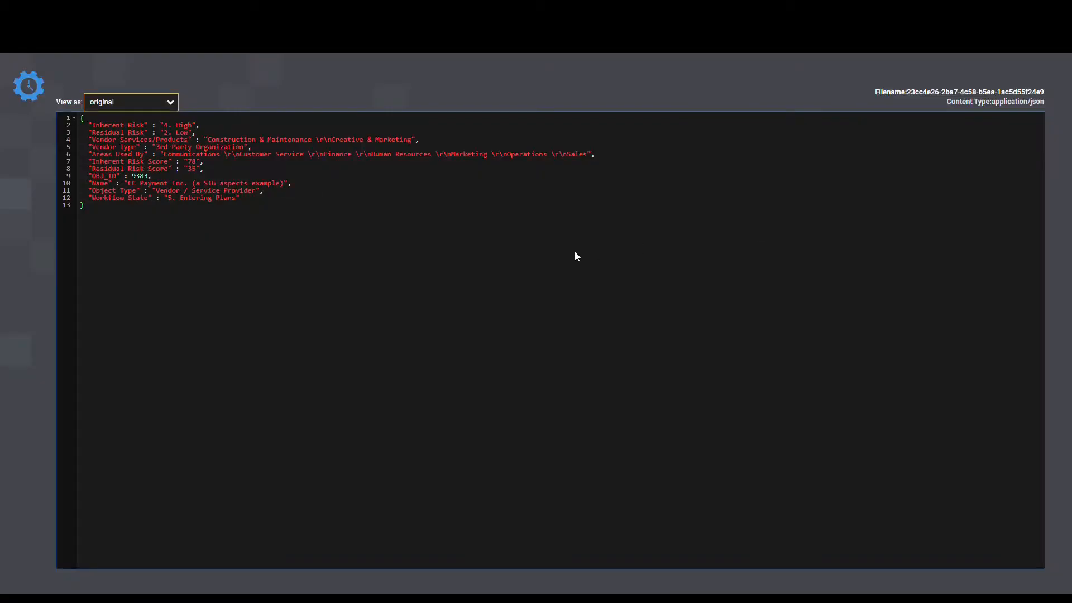
key("ctrl+a")
key("ctrl+c")
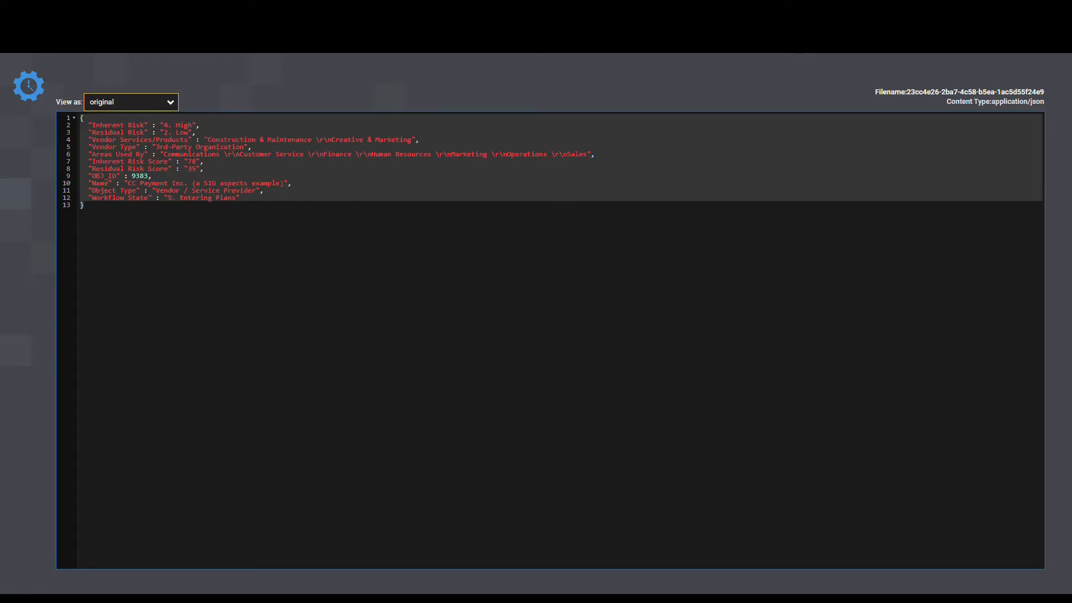
key("ctrl+w")
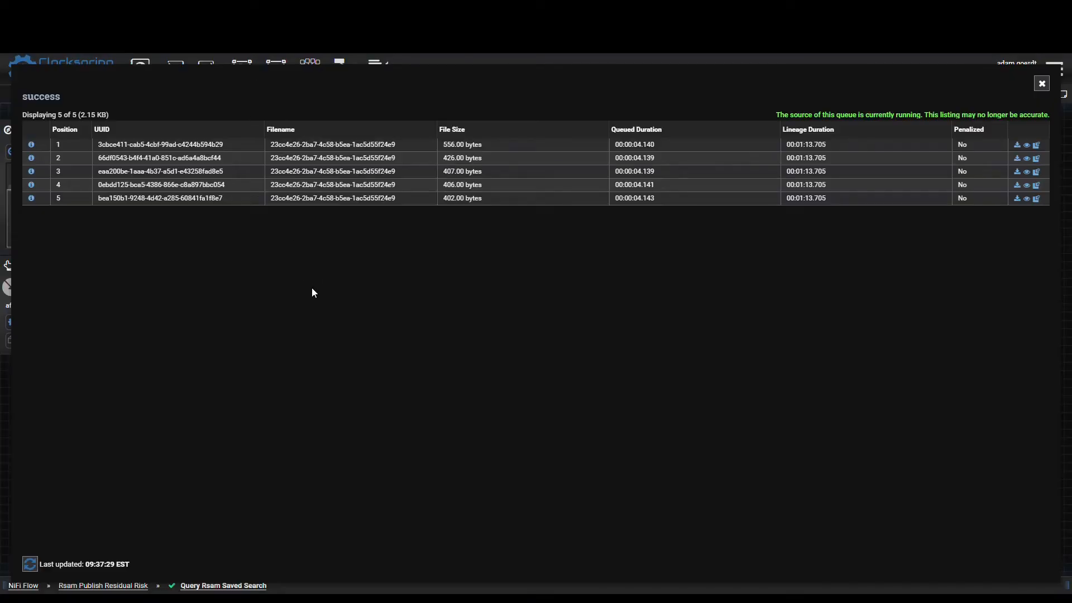
left_click(1041, 83)
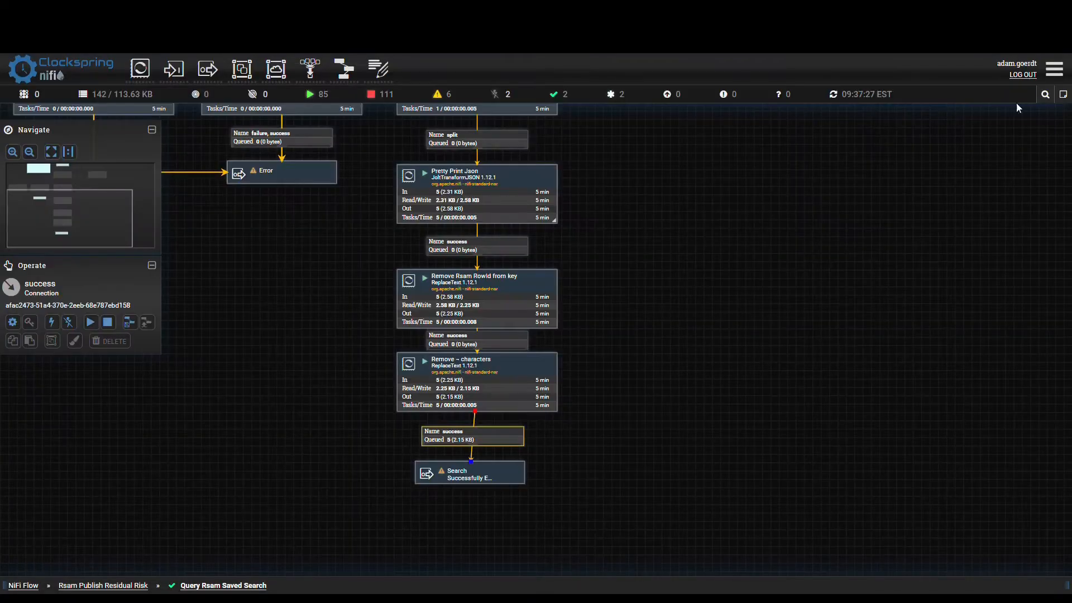
left_click(296, 371)
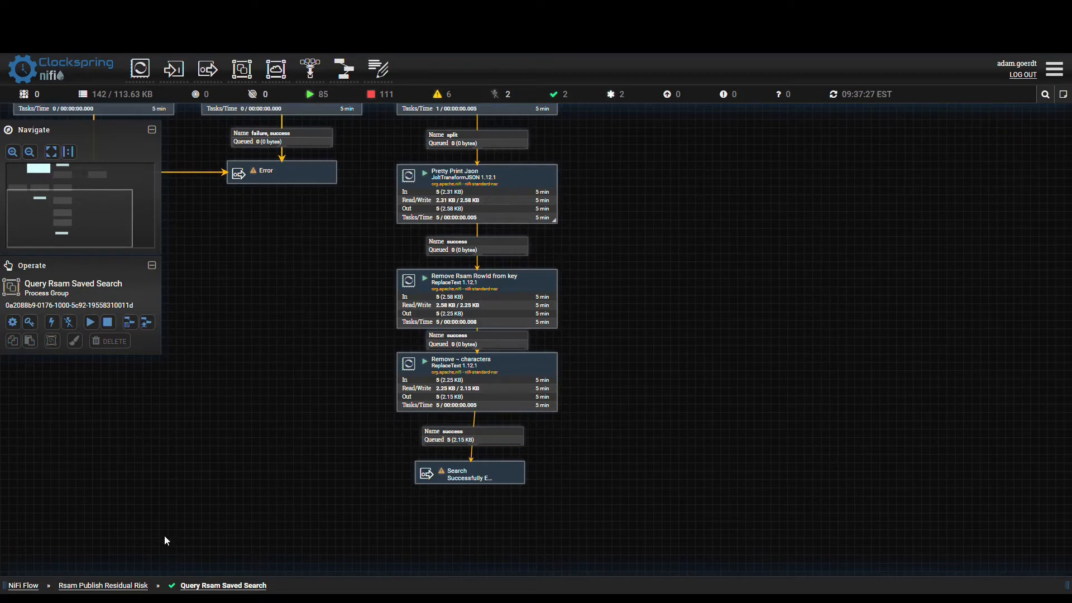
- Return to the Rsam Publish Residual Risk group and add an EvaluateJsonPath processor directly below Query Rsam Saved Search
left_click(113, 585)
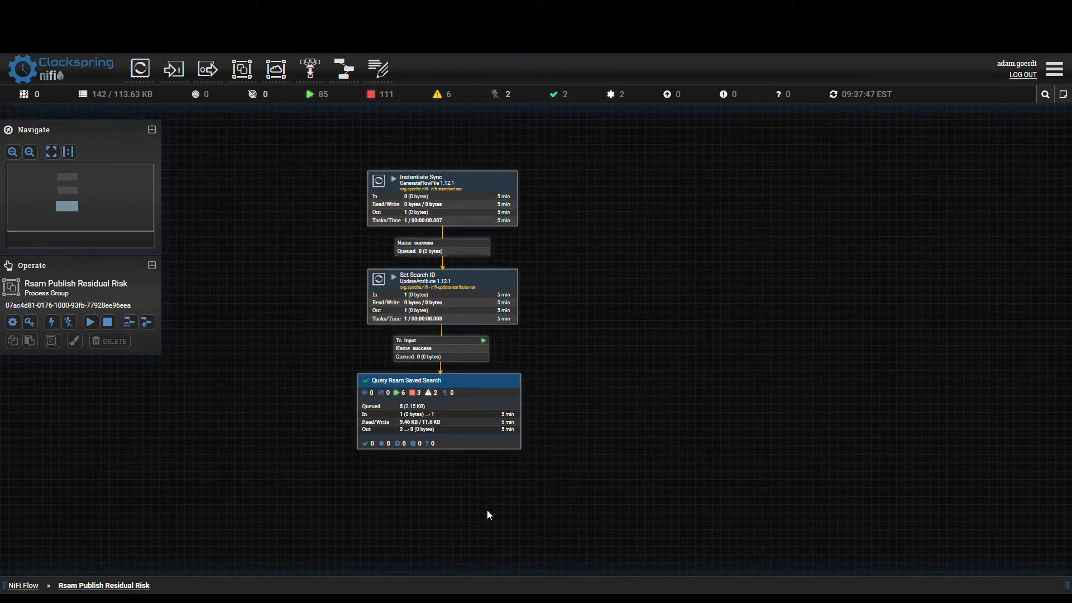
left_click_drag(494, 517, 486, 346)
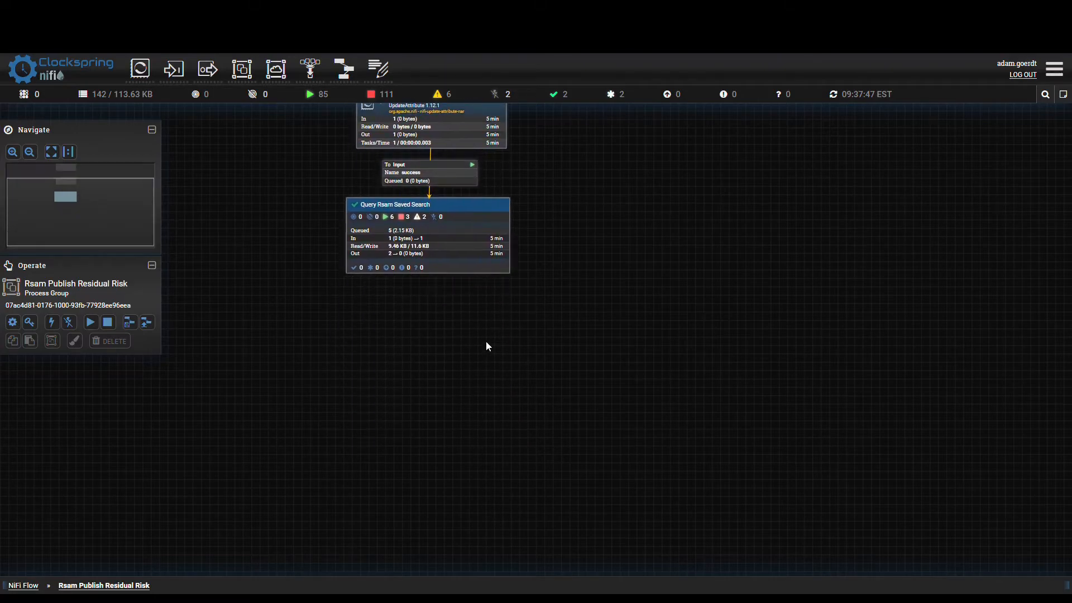
left_click_drag(141, 69, 404, 366)
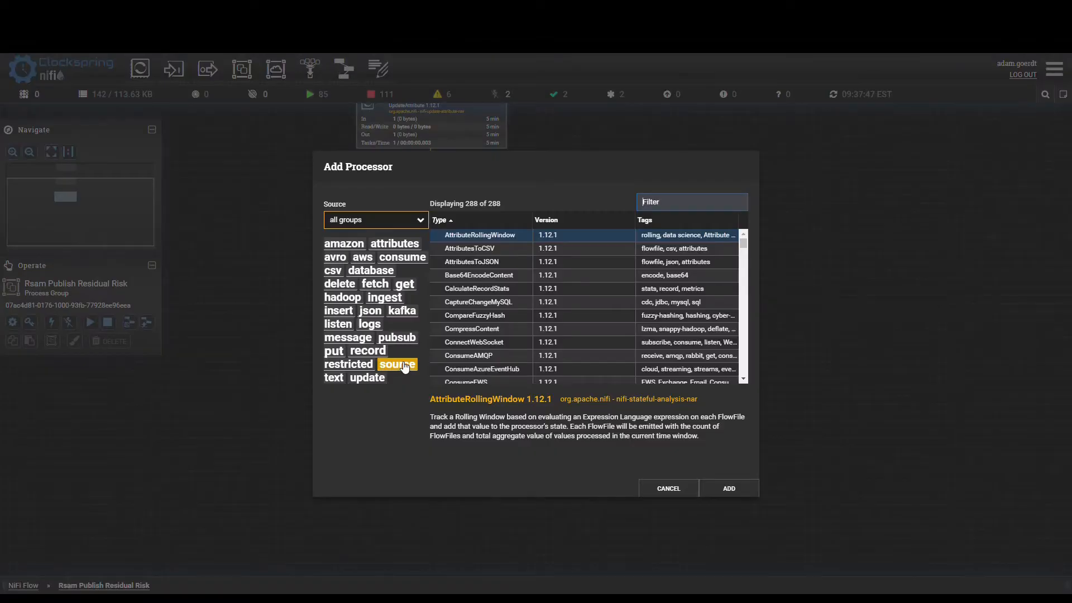
type("jsonp")
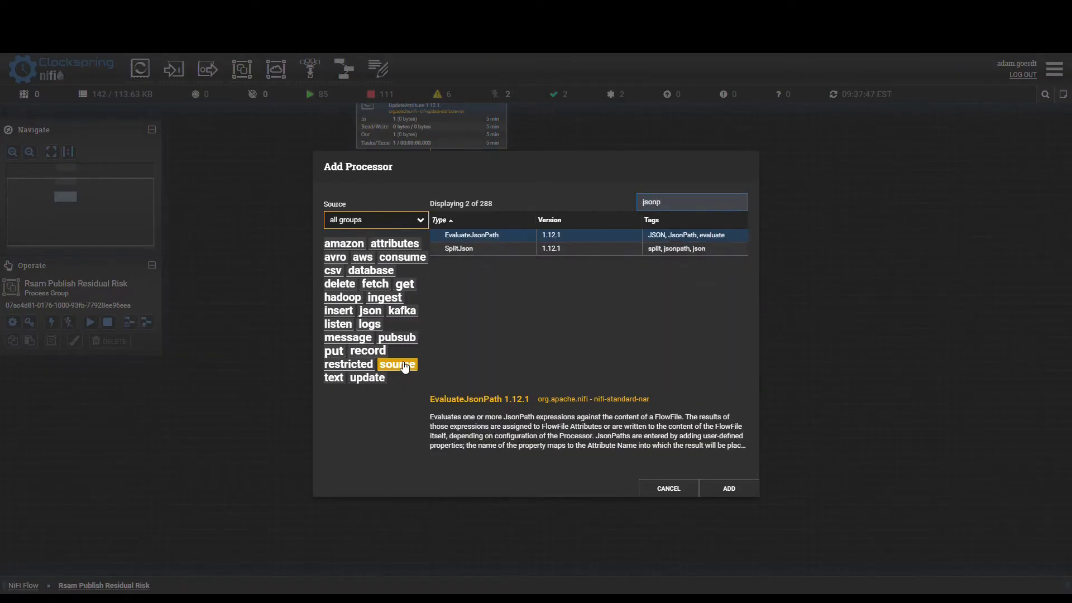
left_click(501, 235)
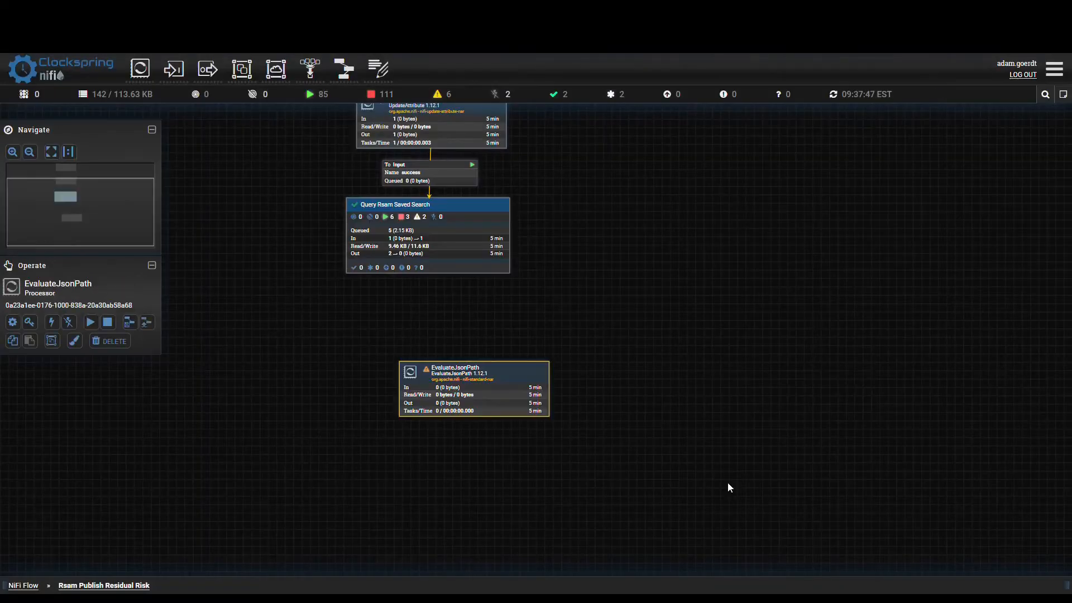
left_click(728, 488)
left_click_drag(459, 373, 418, 336)
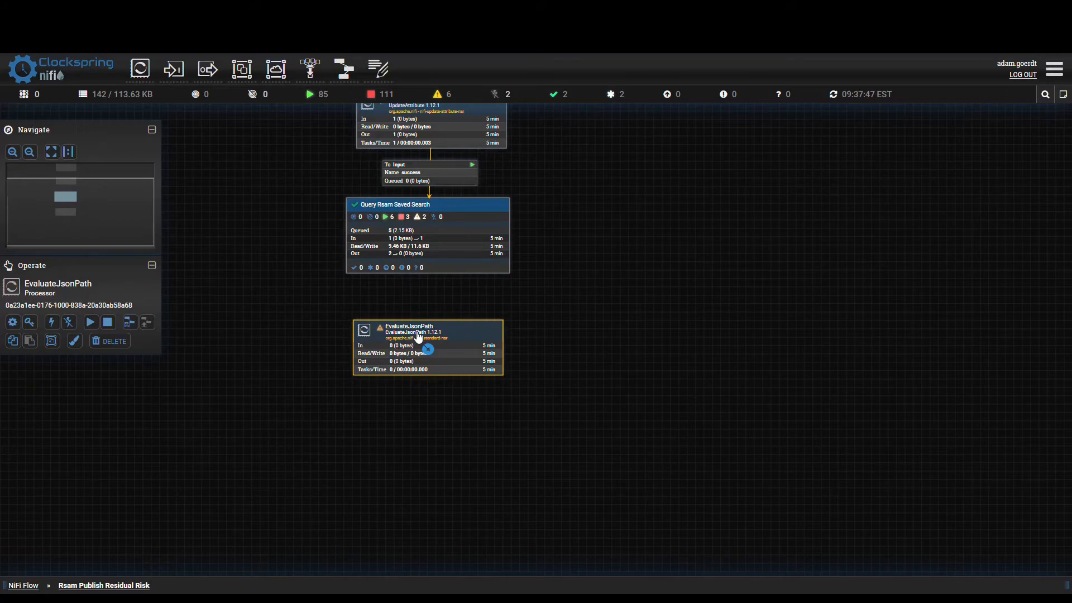
- Connect the Search Successfully Executed output of Query Rsam Saved Search to the EvaluateJsonPath processor
left_click_drag(431, 240, 429, 338)
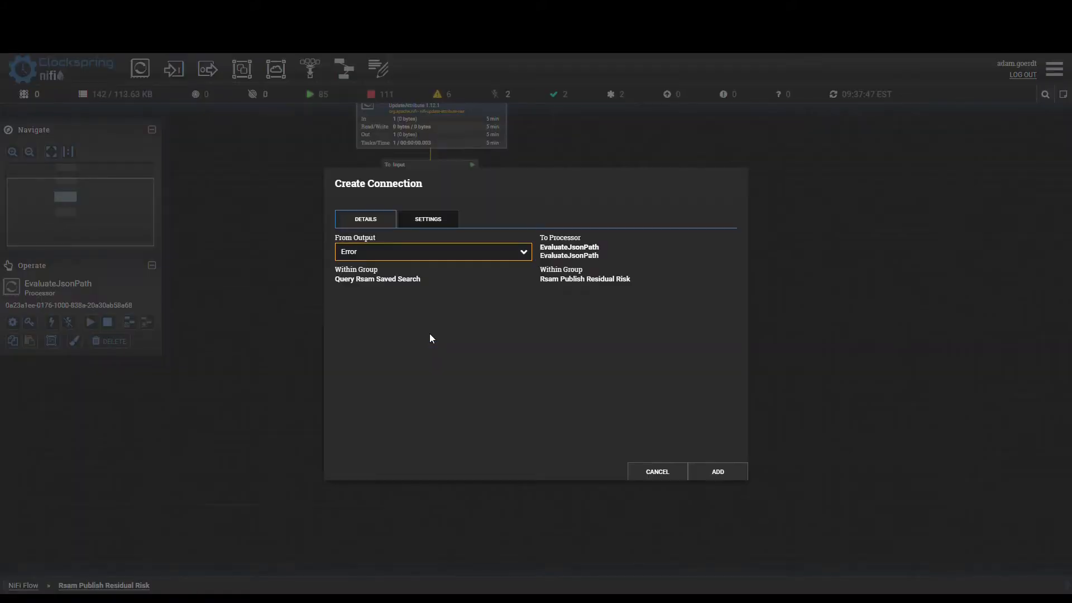
left_click(368, 253)
left_click(390, 288)
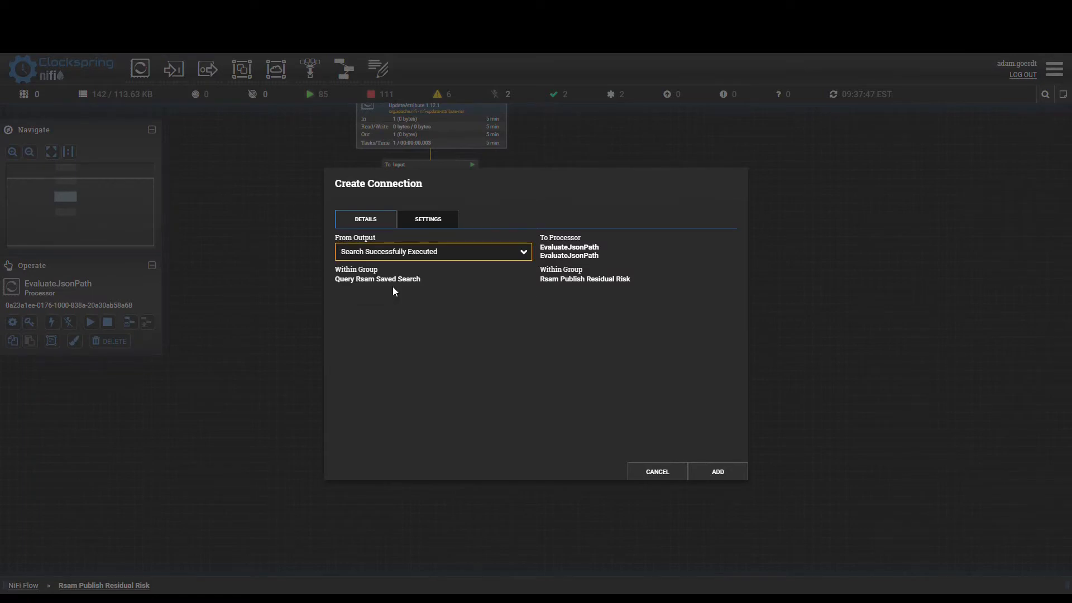
left_click(706, 471)
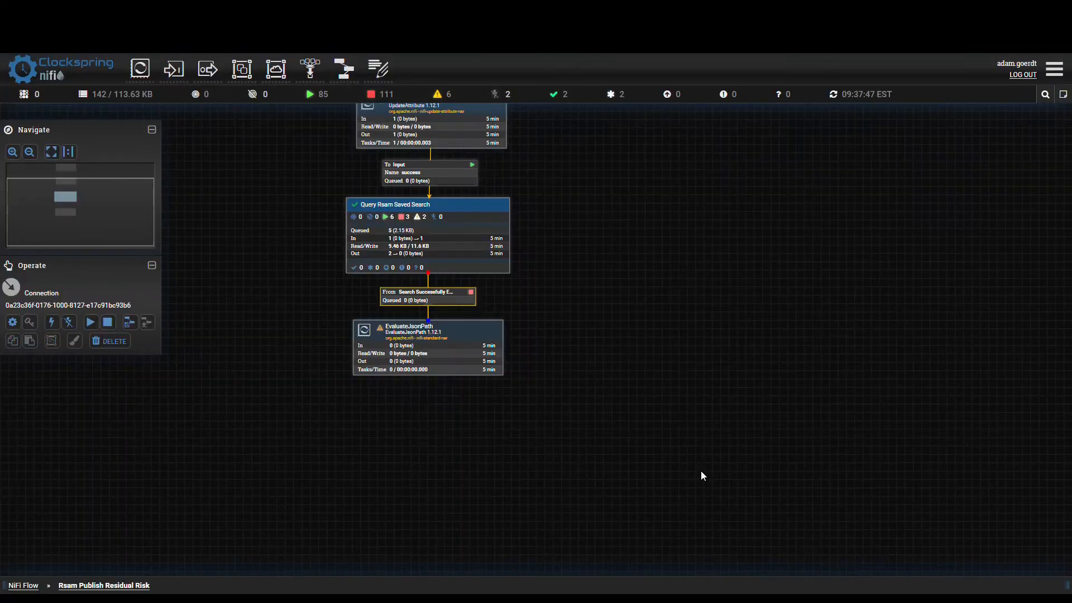
- Start the Query Rsam Saved Search process group and refresh the flow status
left_click(362, 241)
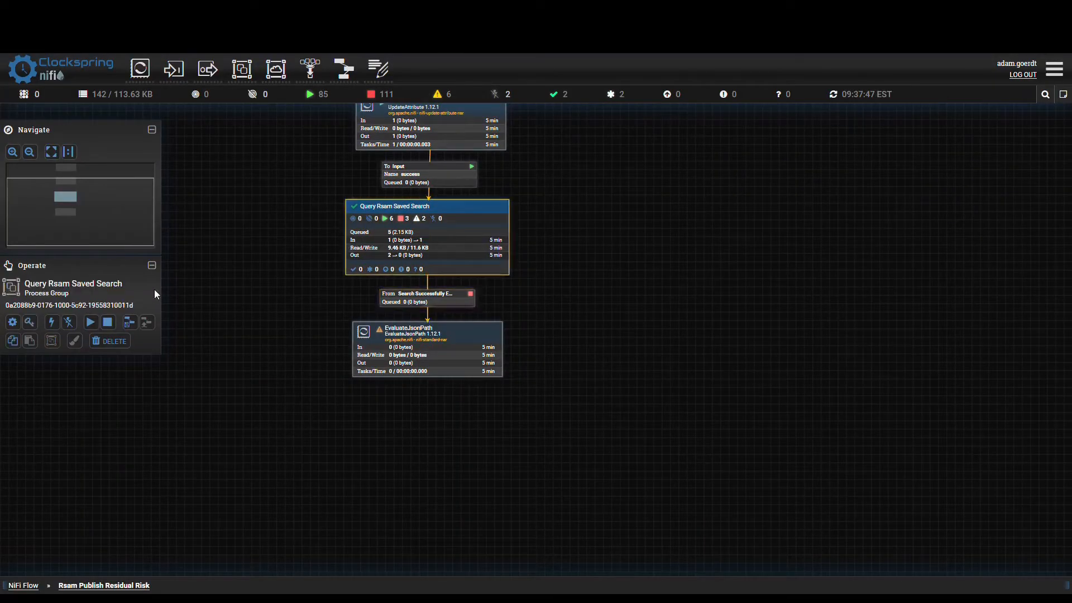
left_click(90, 322)
right_click(251, 265)
left_click(264, 273)
left_click_drag(248, 299, 249, 279)
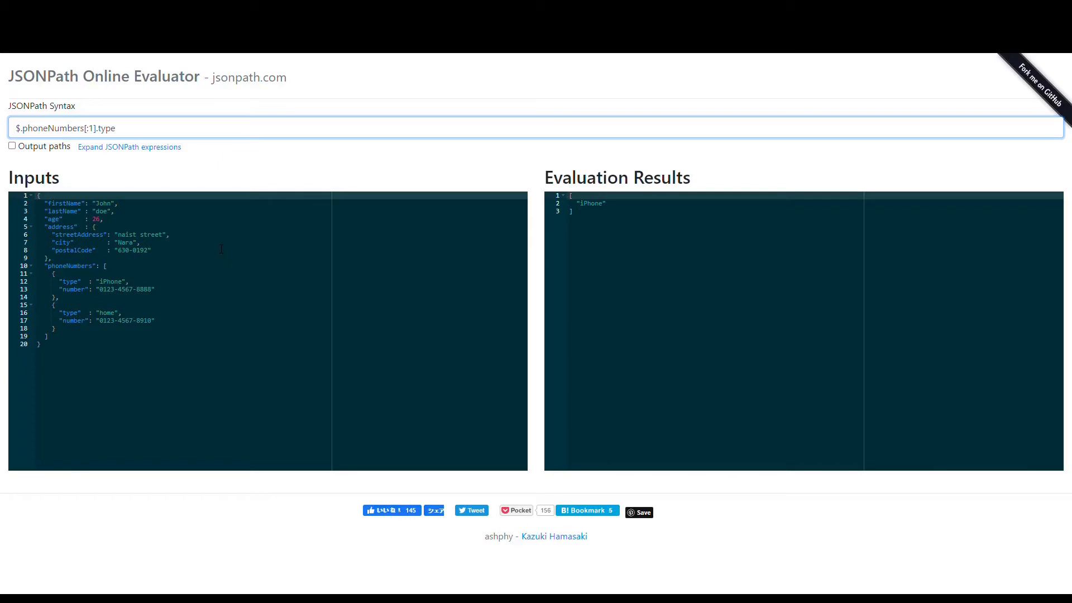
- In JSONPath Online Evaluator, replace the sample input with the copied FlowFile JSON
left_click(221, 248)
key("ctrl+a")
key("ctrl+v")
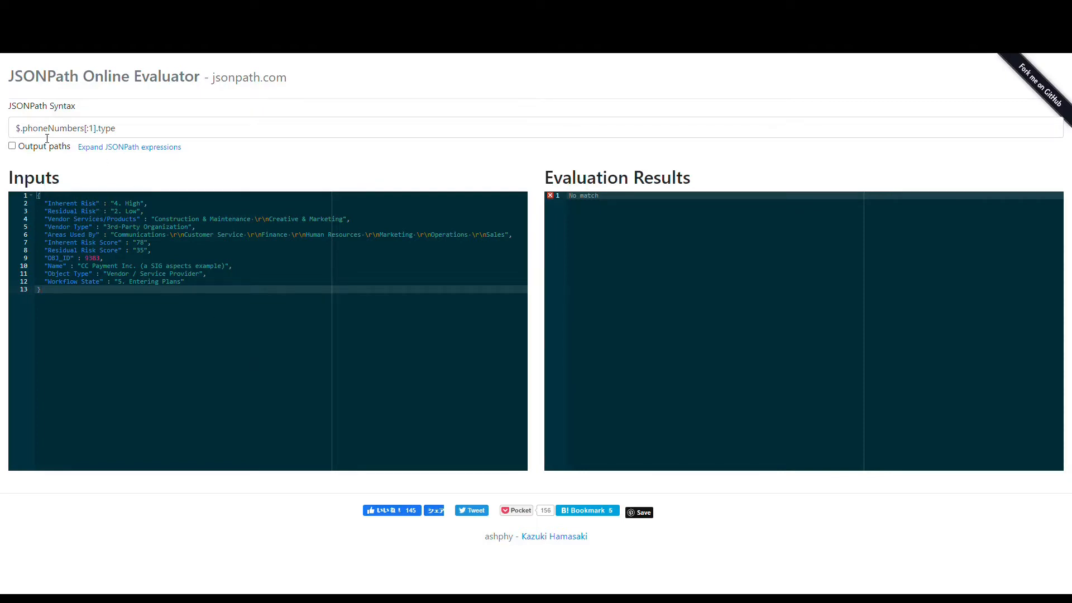
- Test the JSONPath expression $.Name, compare its result with the Name value in the input, and select the expression for reuse
left_click_drag(23, 128, 182, 131)
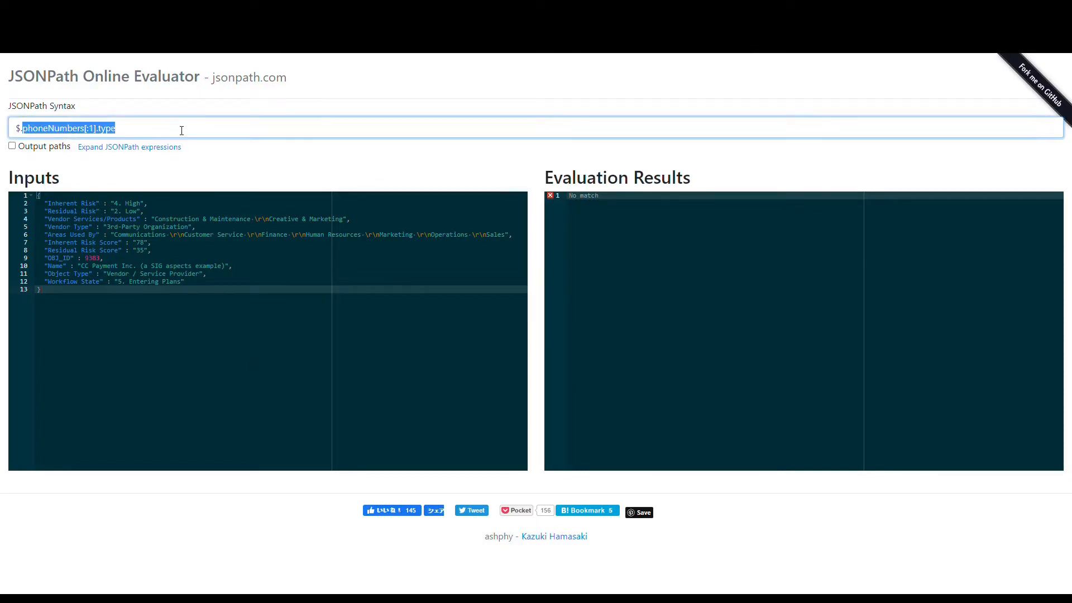
type("Name")
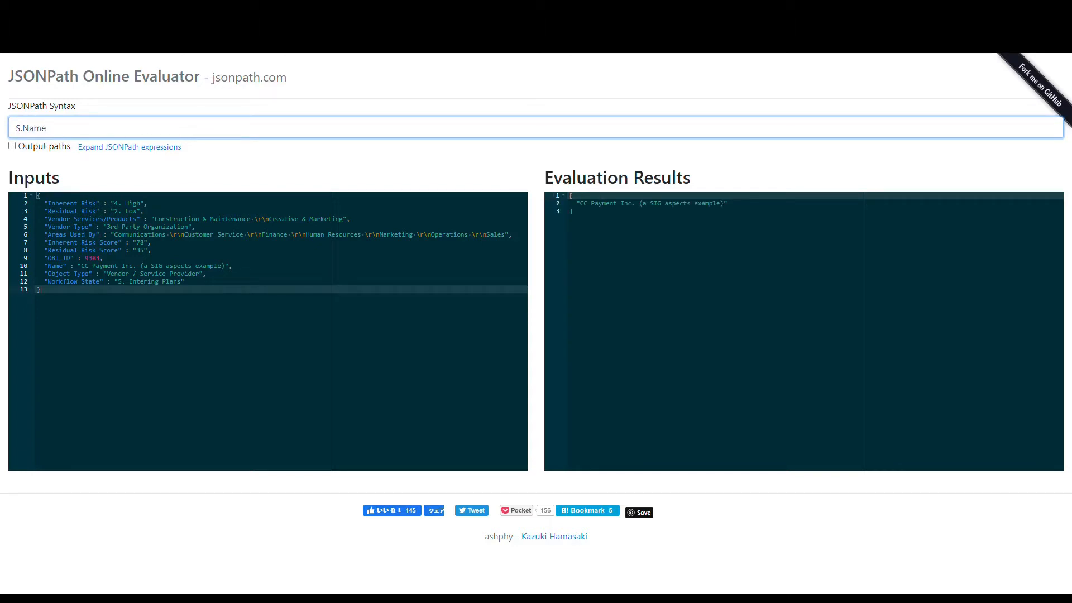
left_click_drag(81, 267, 227, 272)
left_click(628, 209)
left_click_drag(577, 204, 733, 211)
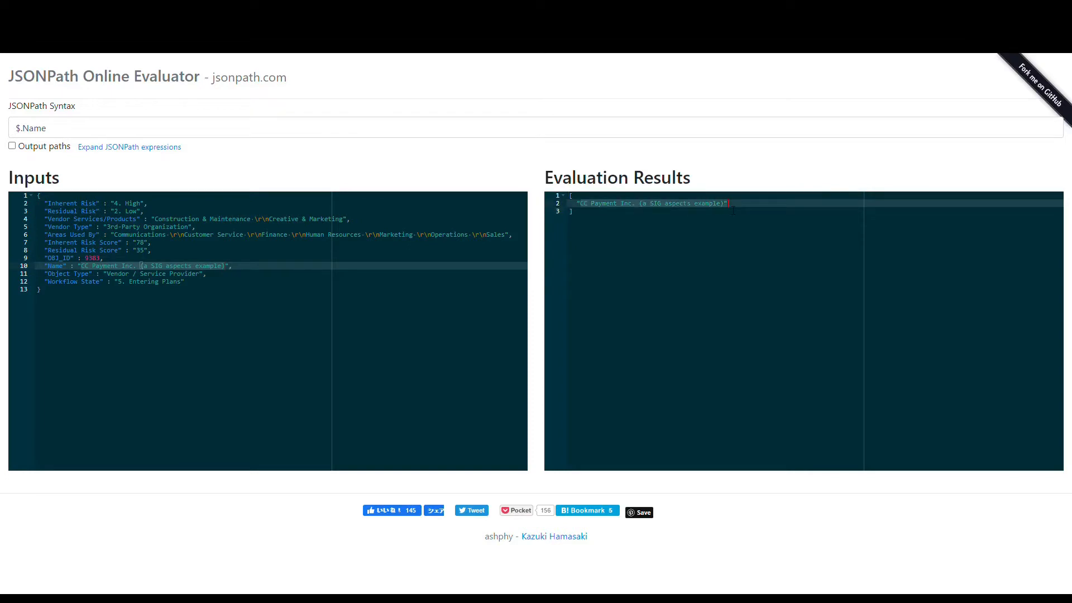
left_click(733, 211)
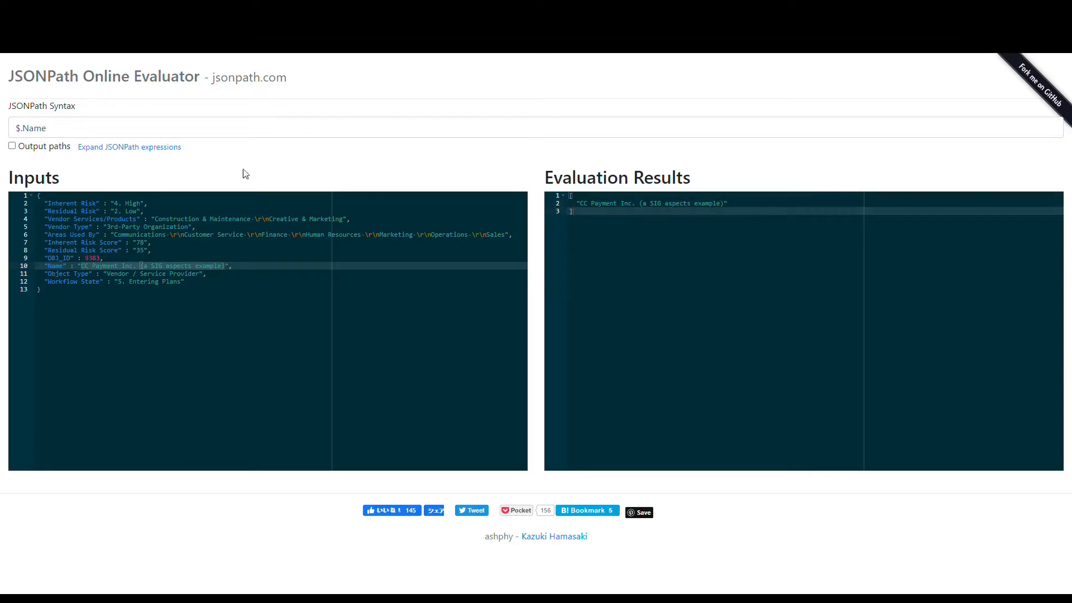
triple_click(84, 127)
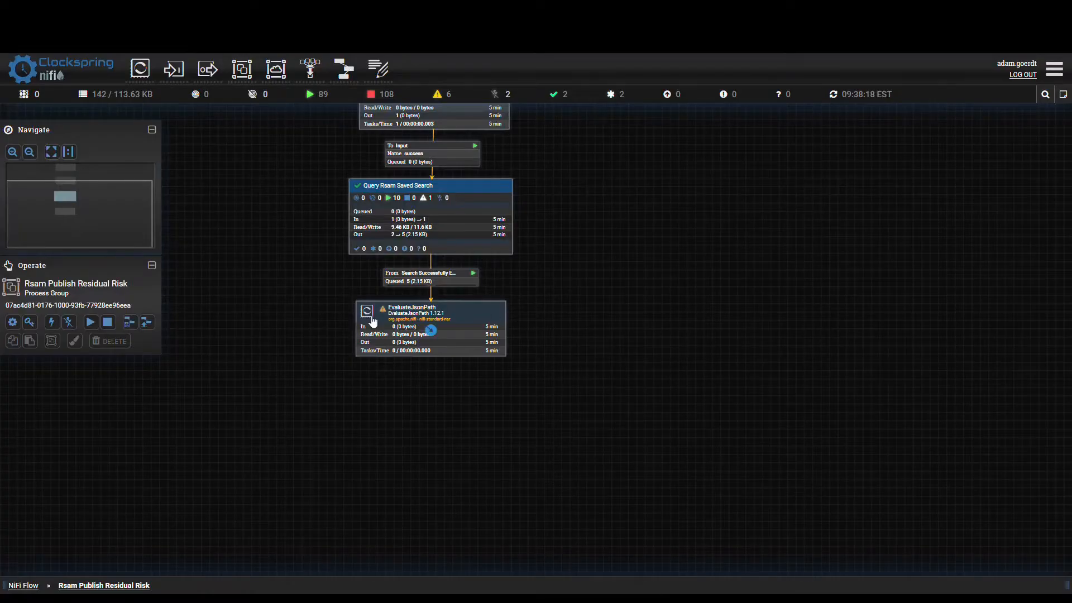
- Back in NiFi, set the EvaluateJsonPath processor's Destination property to flowfile-attribute
double_click(371, 318)
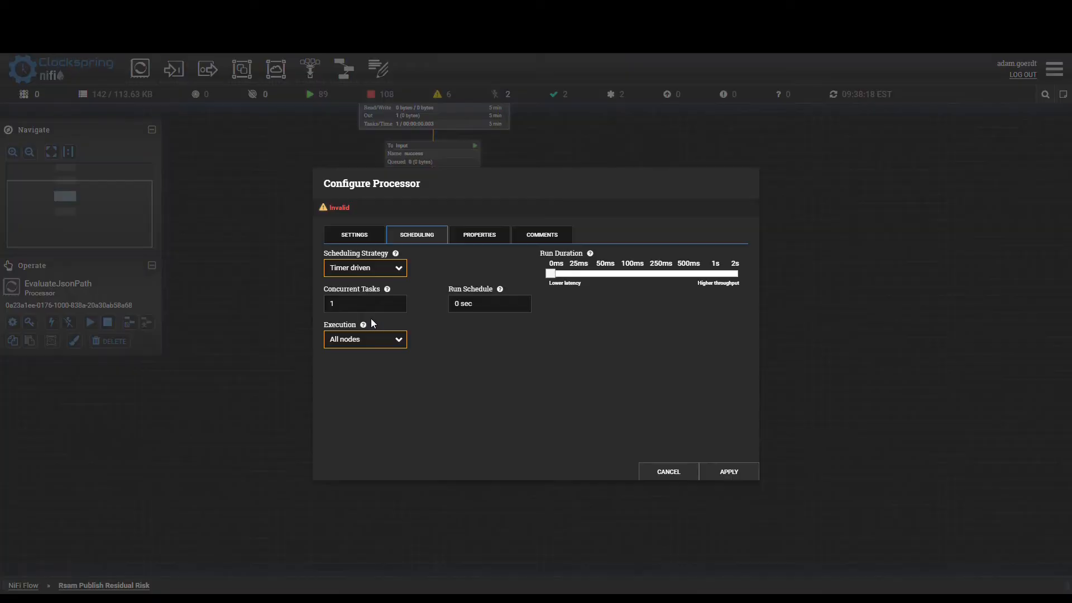
left_click(477, 237)
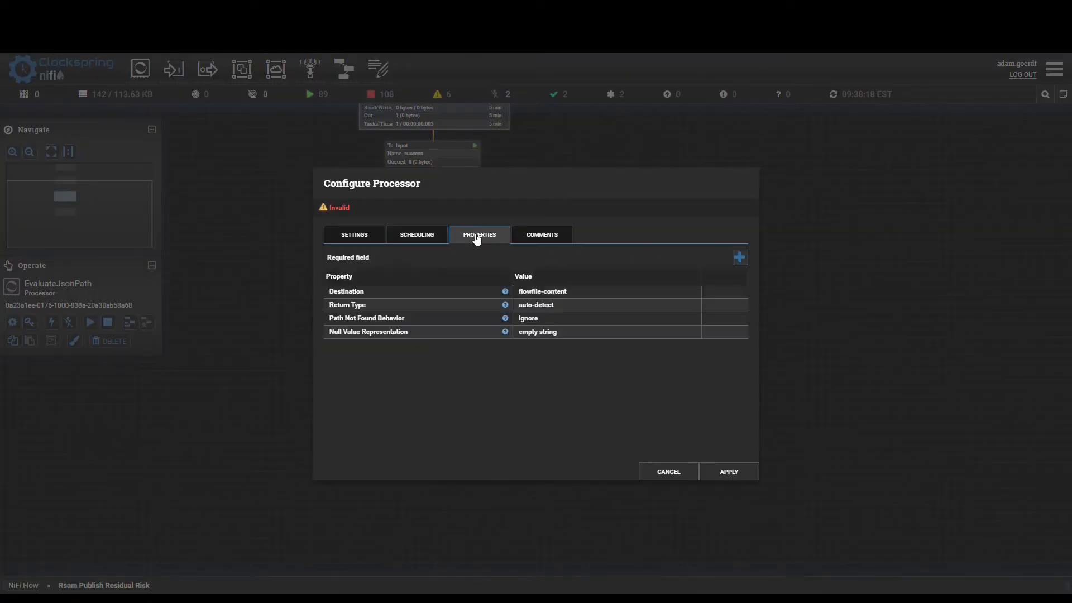
left_click(544, 293)
left_click(544, 295)
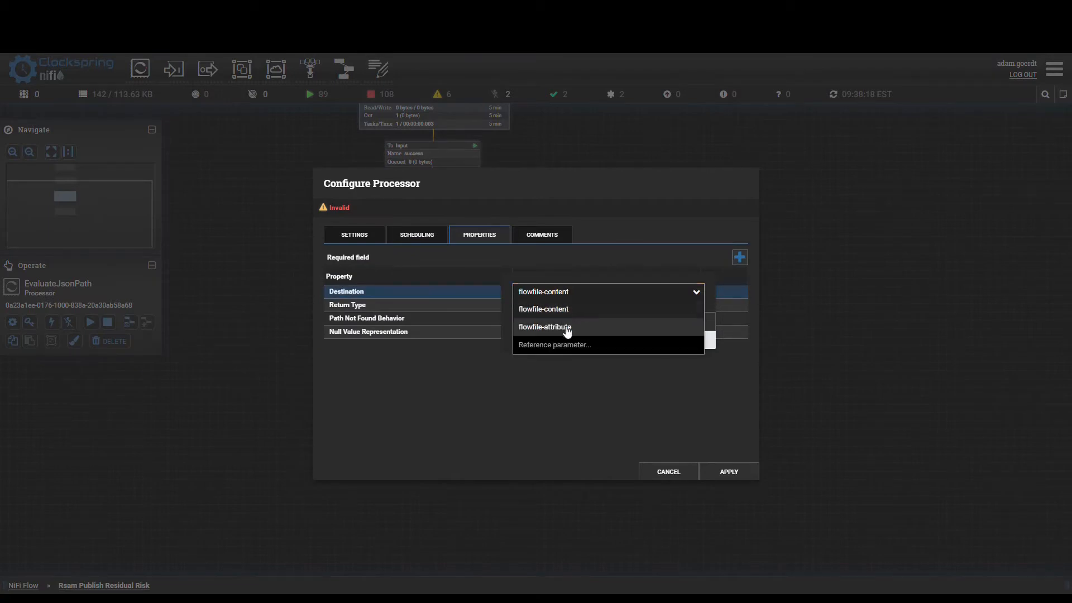
left_click(569, 327)
left_click(677, 329)
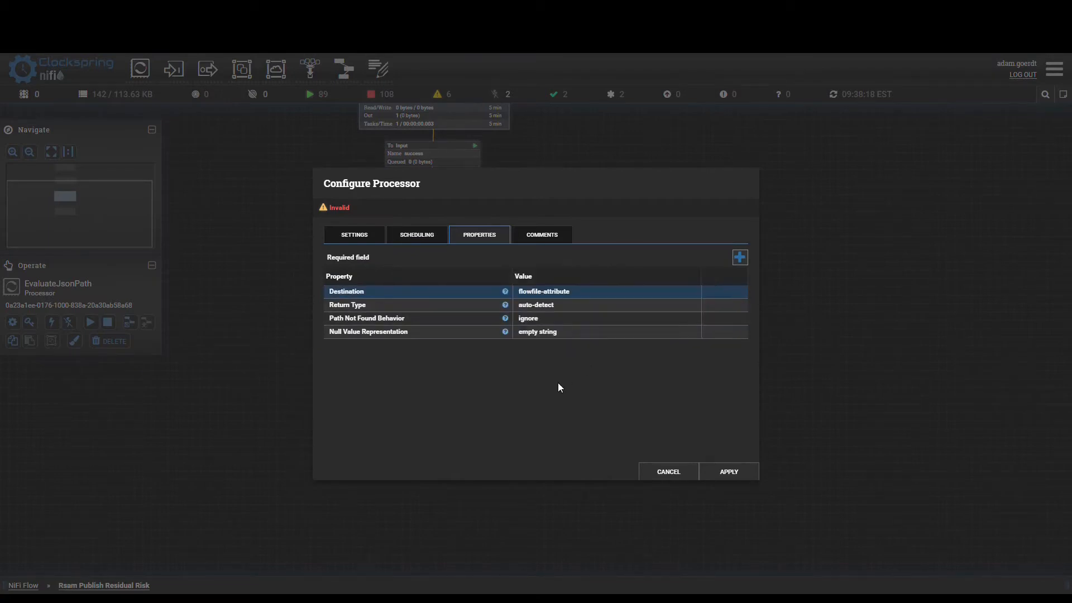
- Add a property called name with the value $.Name to the EvaluateJsonPath processor
left_click(739, 260)
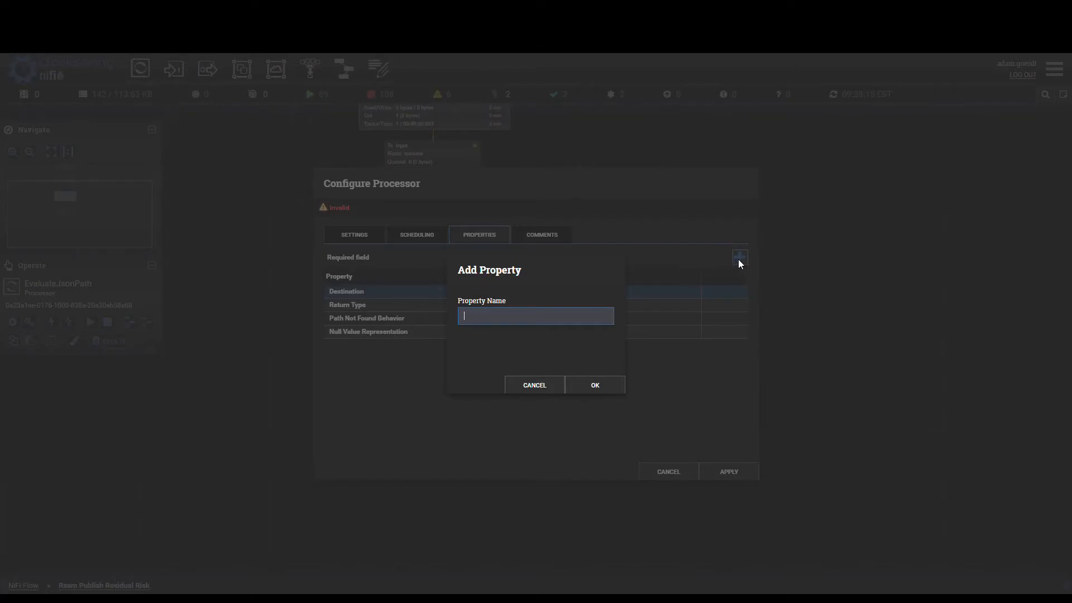
type("name")
left_click(590, 384)
type("$.Name")
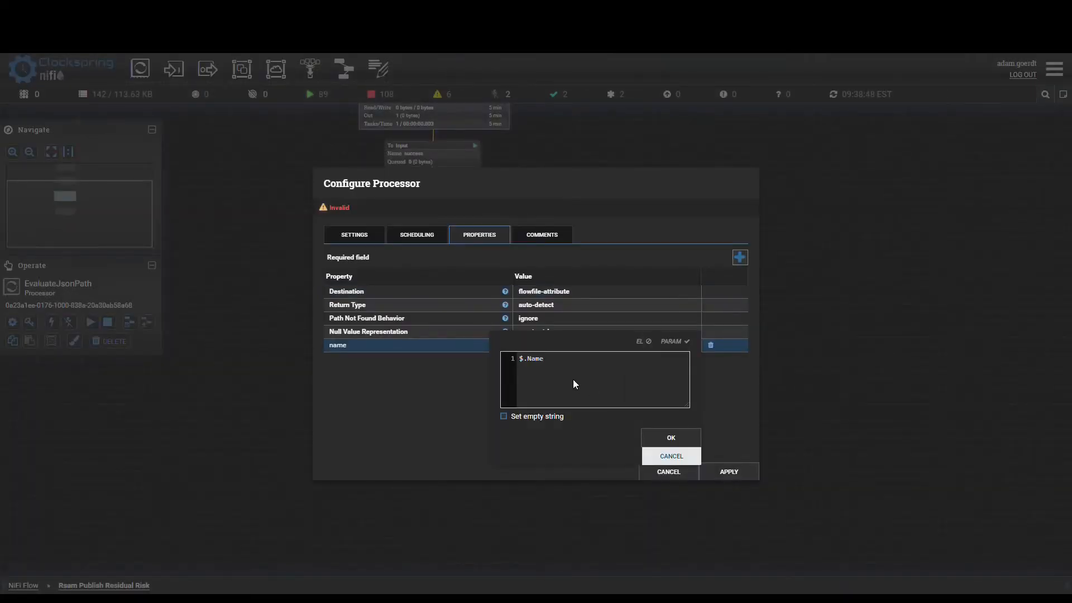
left_click(666, 439)
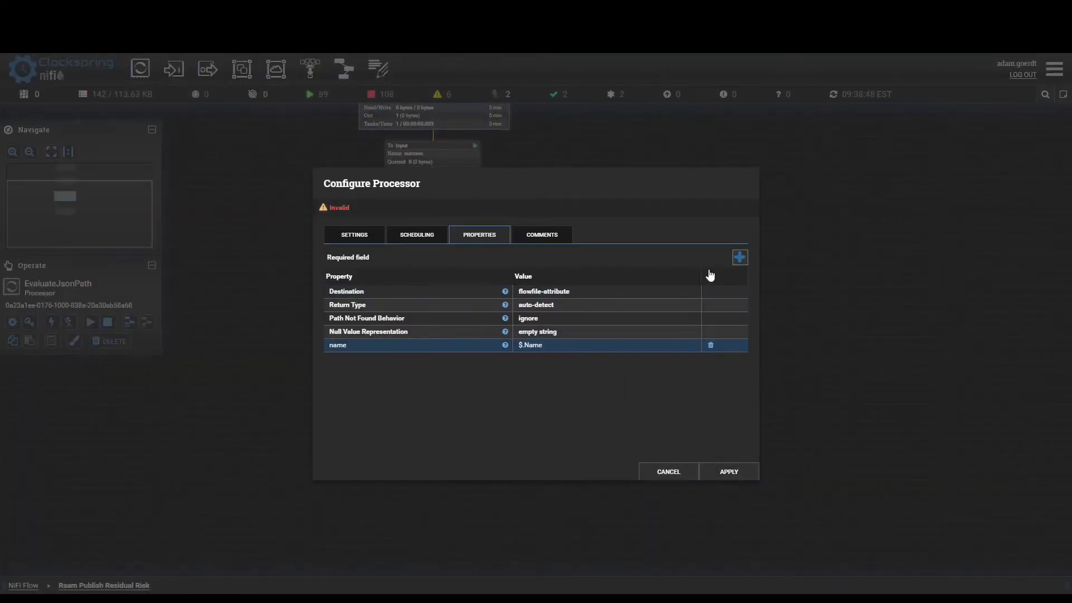
- Begin another property, review the risk keys in JSONPath Online Evaluator's input, and copy the quoted key "Inherent Risk Score"
left_click(740, 258)
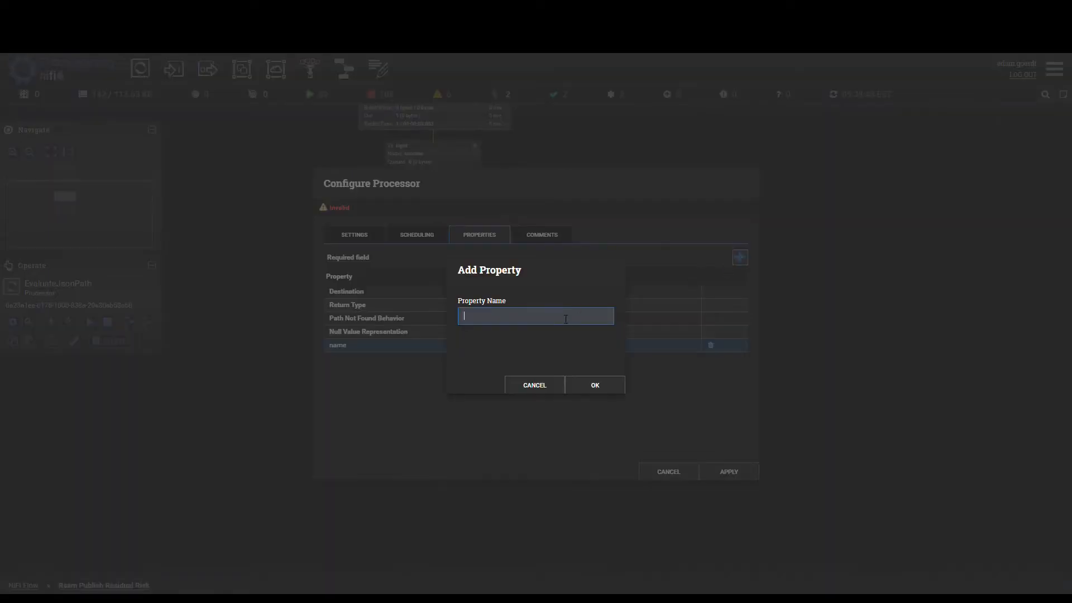
left_click(192, 10)
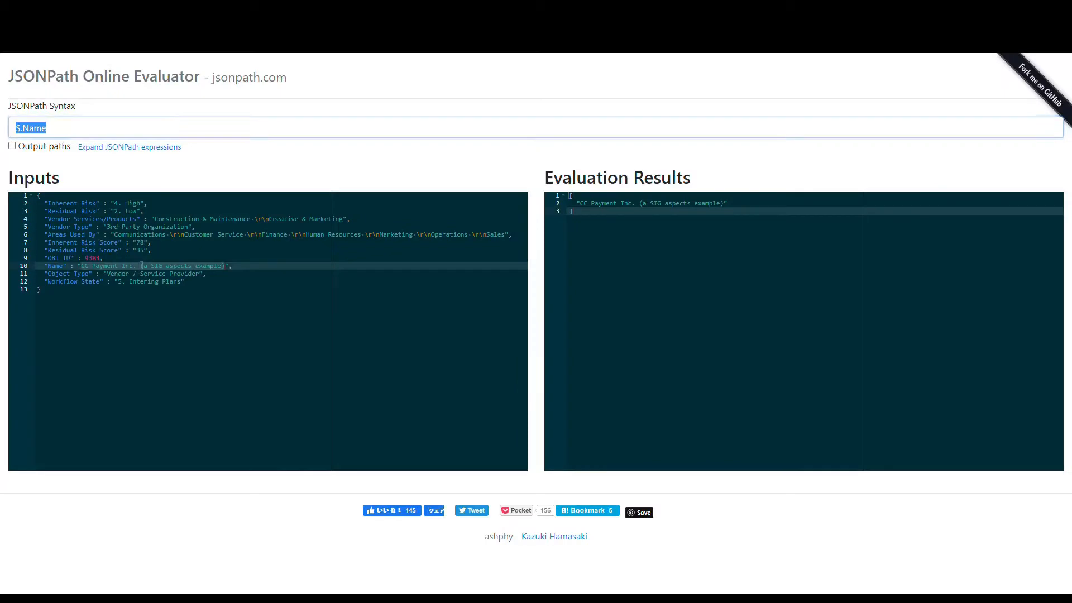
left_click(249, 341)
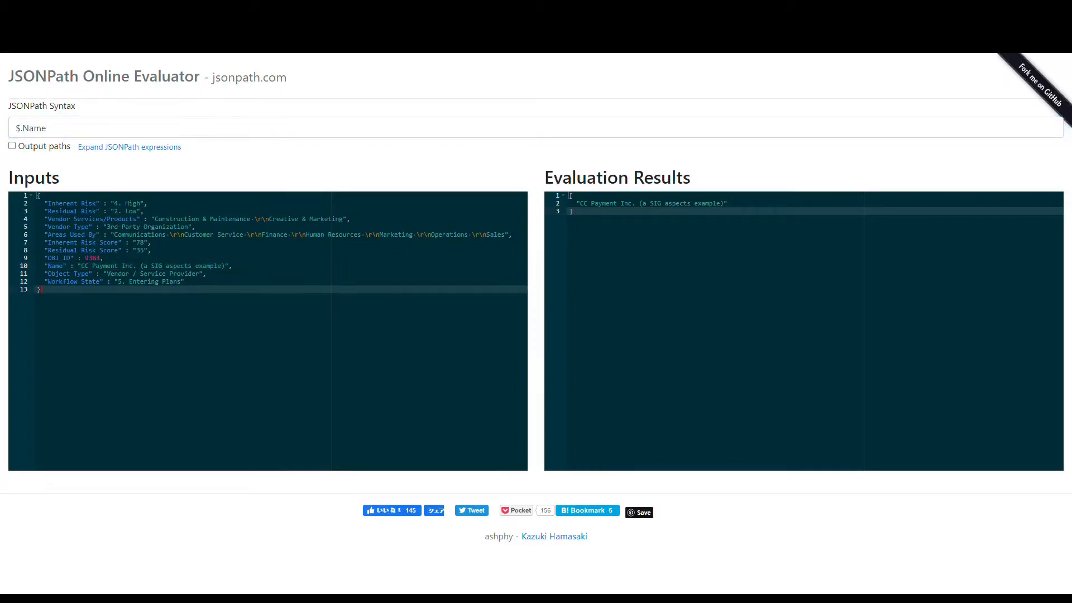
left_click_drag(47, 204, 97, 211)
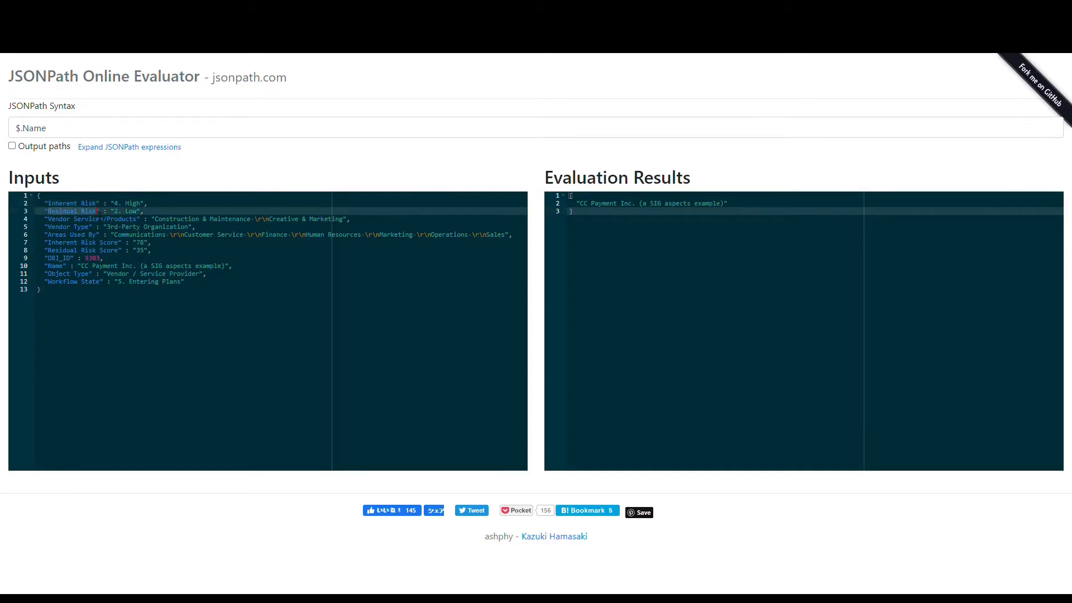
left_click_drag(48, 242, 116, 242)
left_click_drag(48, 250, 116, 250)
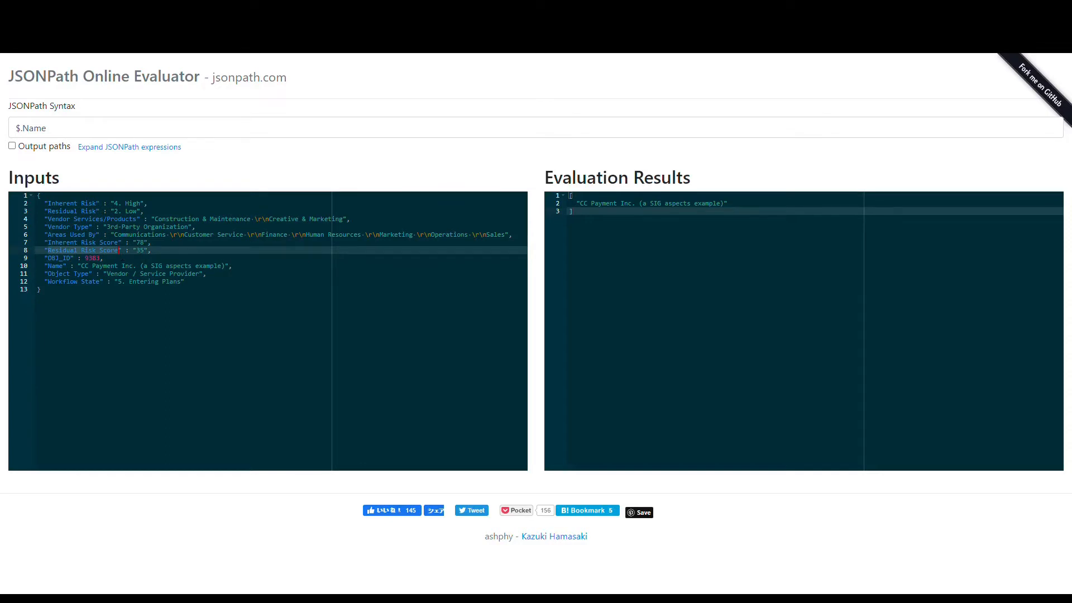
left_click(48, 242)
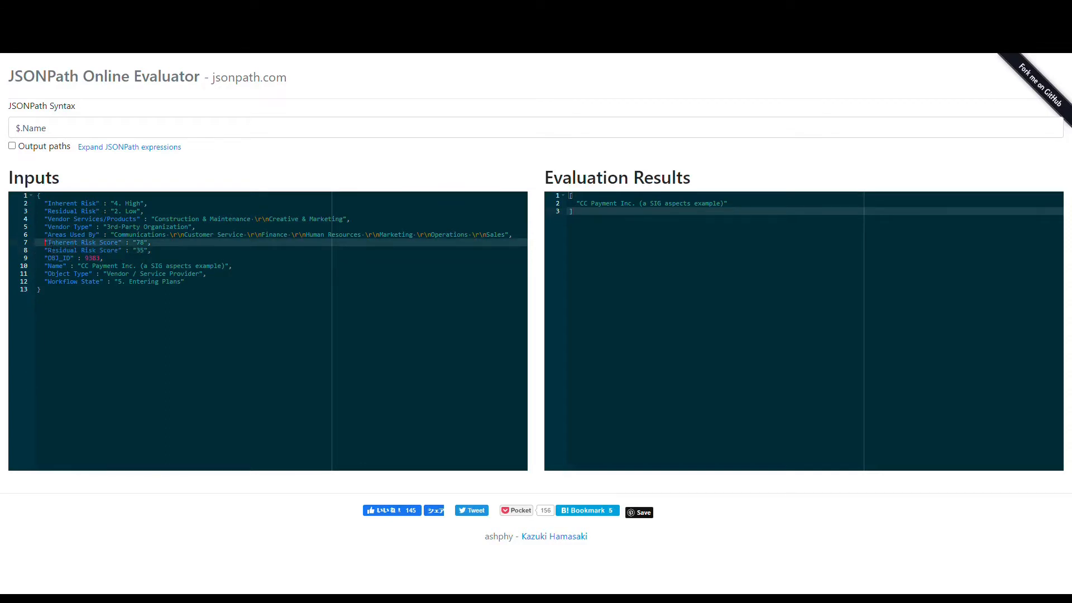
left_click_drag(48, 242, 122, 242)
key("ctrl+c")
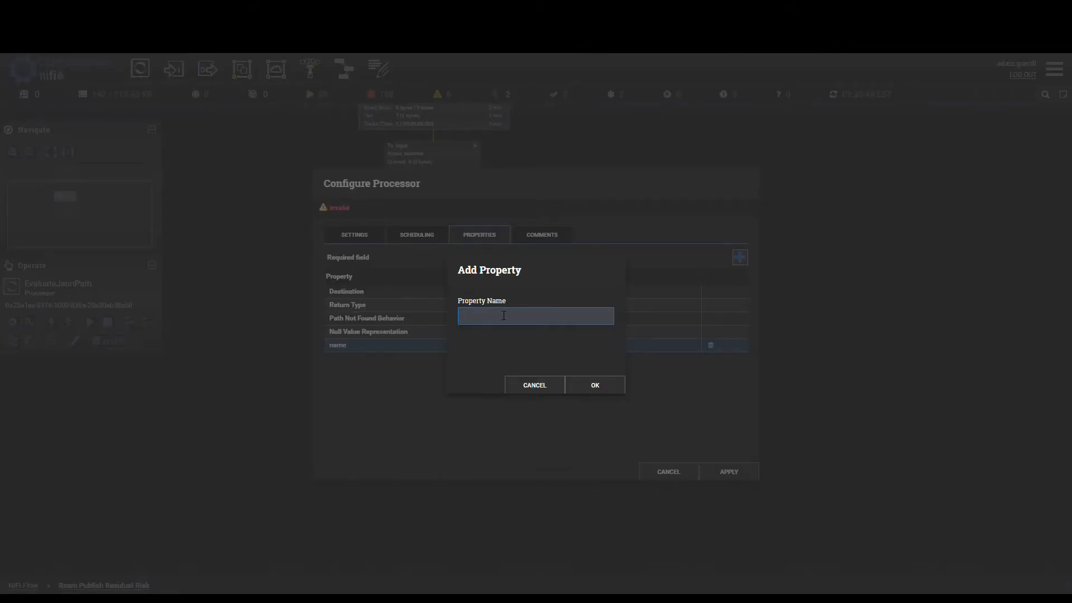
- In NiFi, add the property u_inherent_risk_score with the value $.["Inherent Risk Score"] to the EvaluateJsonPath processor
left_click(504, 315)
type("u_inherent_risk_score")
key("Return")
type("$.[")
key("ctrl+v")
type("]")
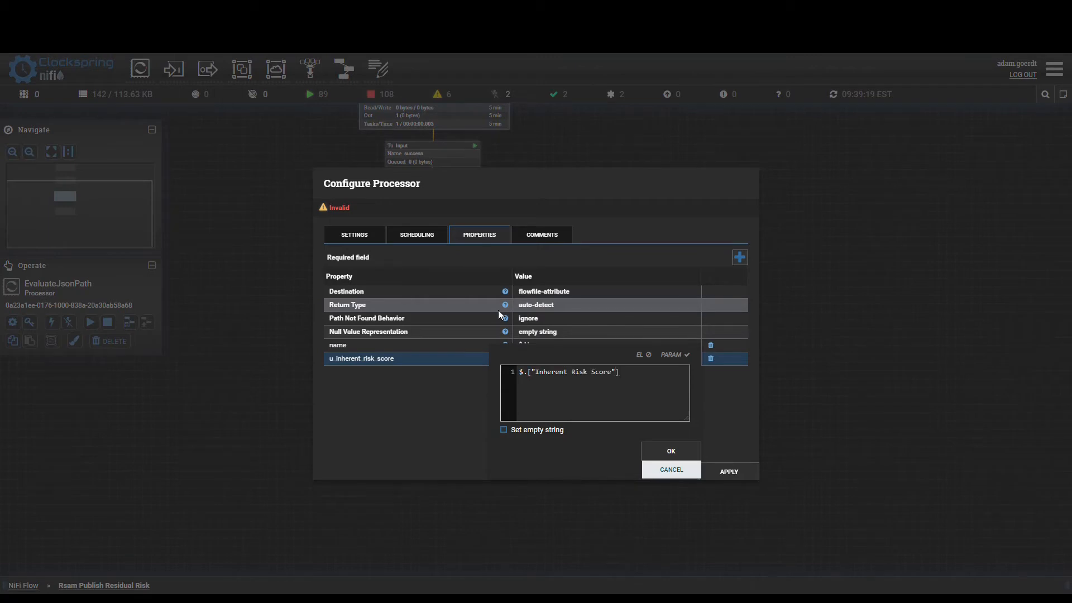
left_click(674, 450)
- Add the property u_residual_risk_score with the value "Residual Risk Score", including the quotation marks
left_click(739, 258)
type("u_residual_")
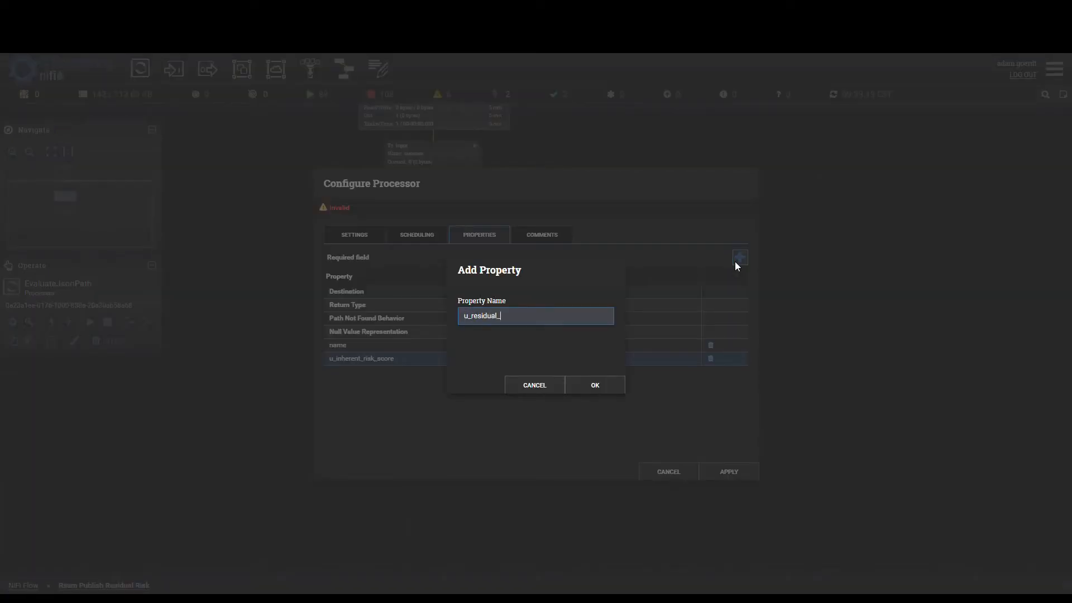
type("risk_score")
left_click(600, 381)
key("ctrl+v")
double_click(555, 385)
type("Resi")
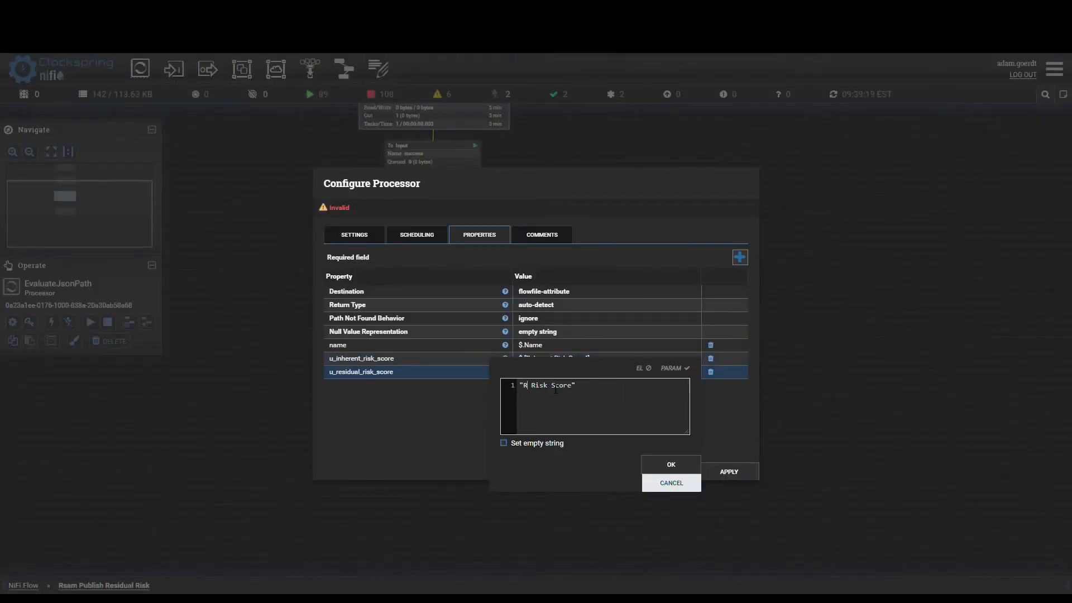
type("l")
left_click(670, 465)
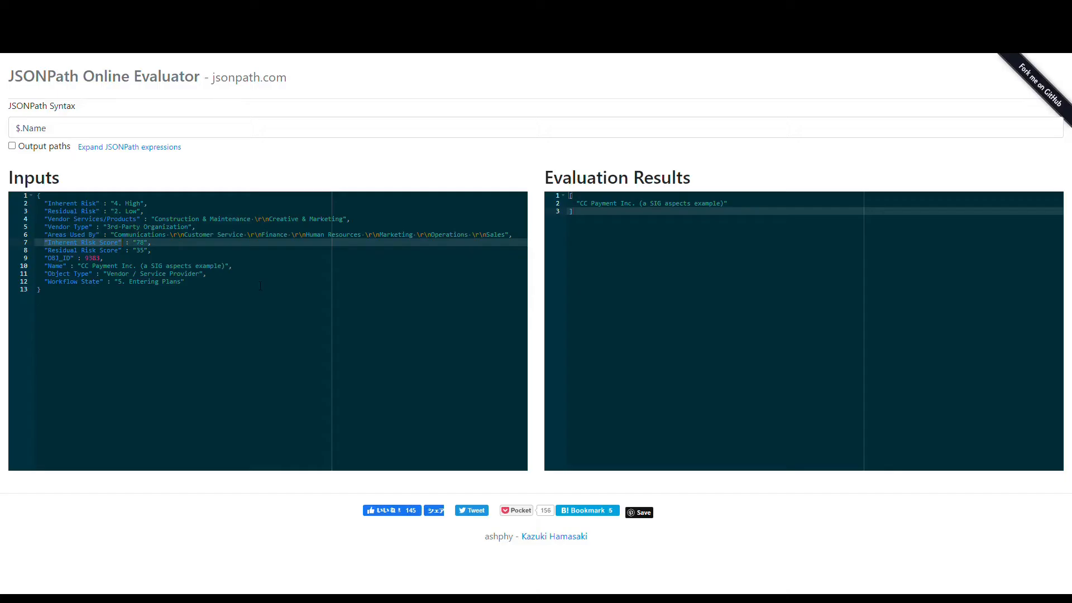
- In JSONPath Online Evaluator, review the Inherent Risk and Residual Risk entries in the input JSON
left_click(260, 284)
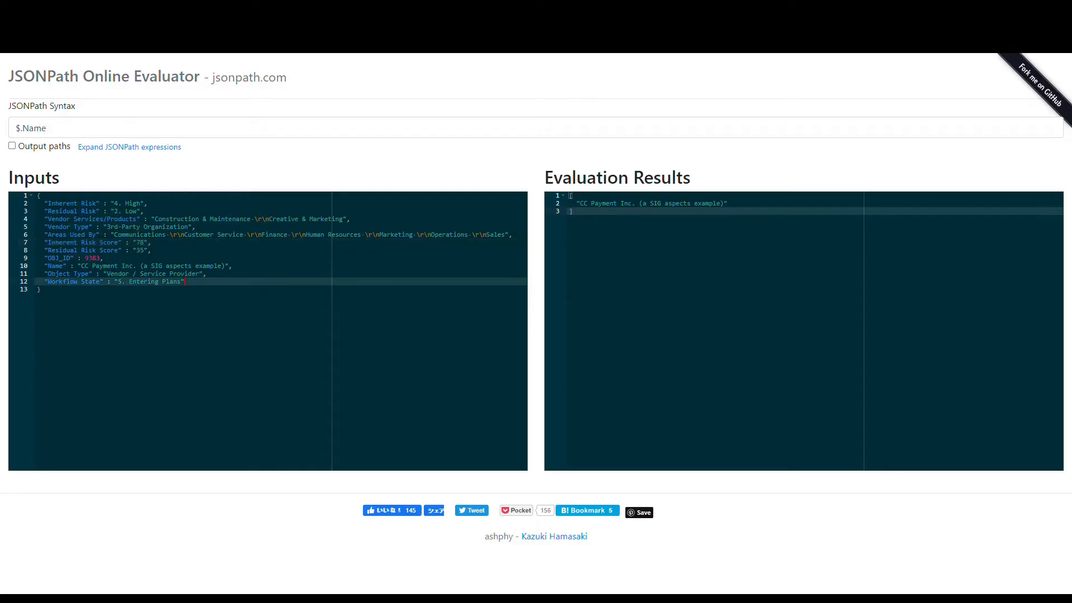
left_click(48, 205)
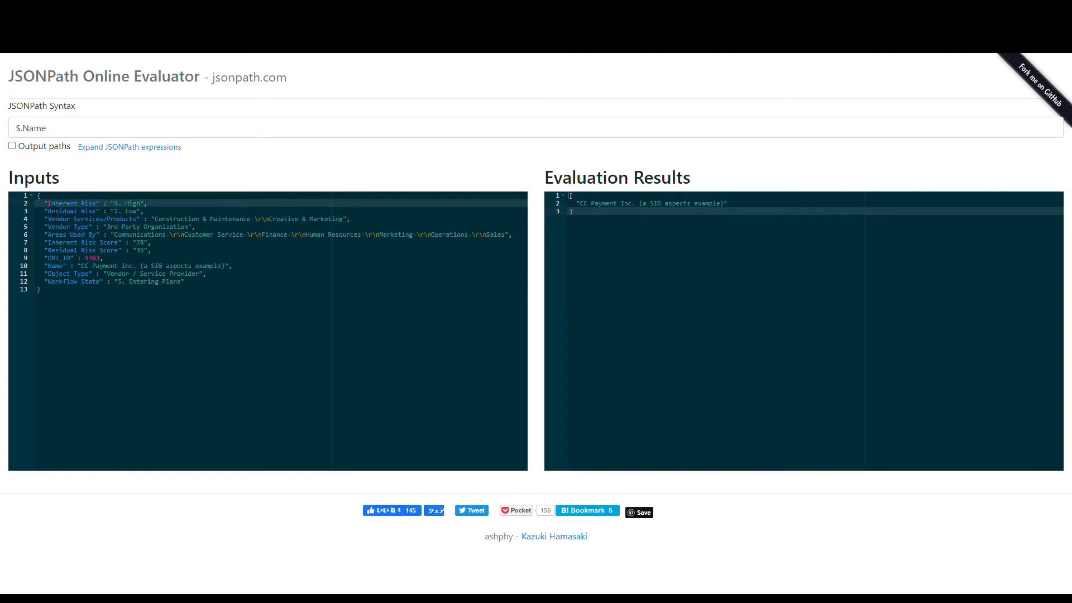
left_click_drag(46, 204, 138, 212)
left_click(112, 292)
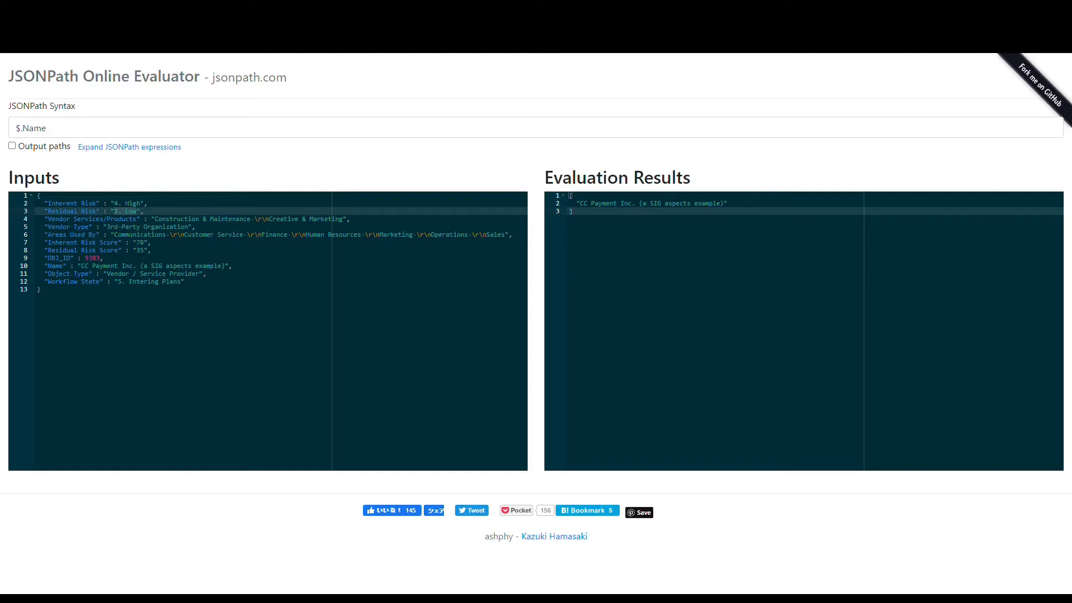
- In NiFi, add the property r_inherent_risk with the value $.["Inherent Risk"] to the EvaluateJsonPath processor
key("ctrl+Tab")
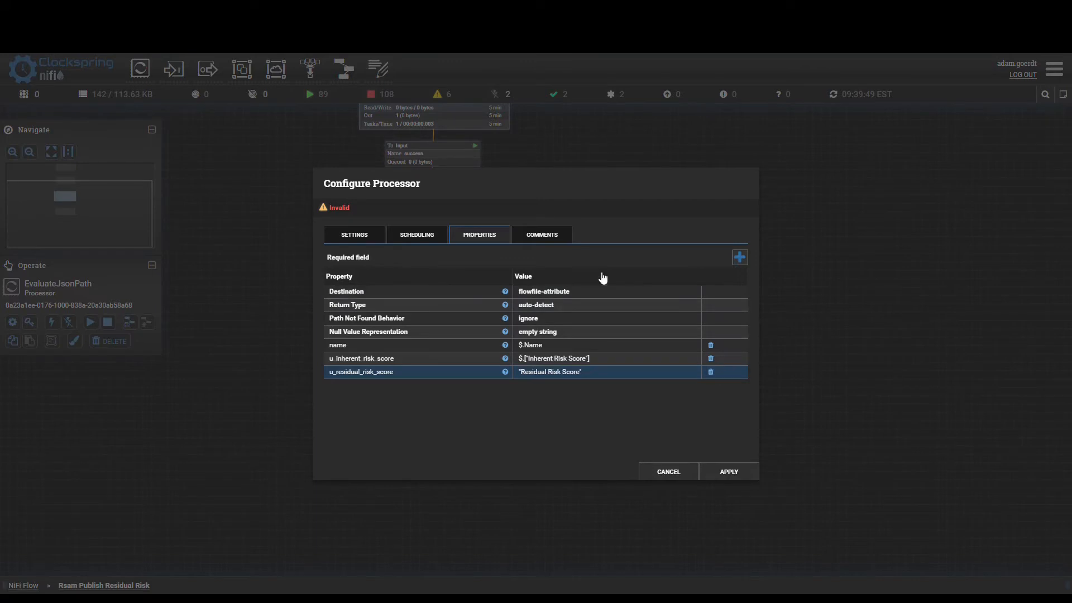
left_click(739, 258)
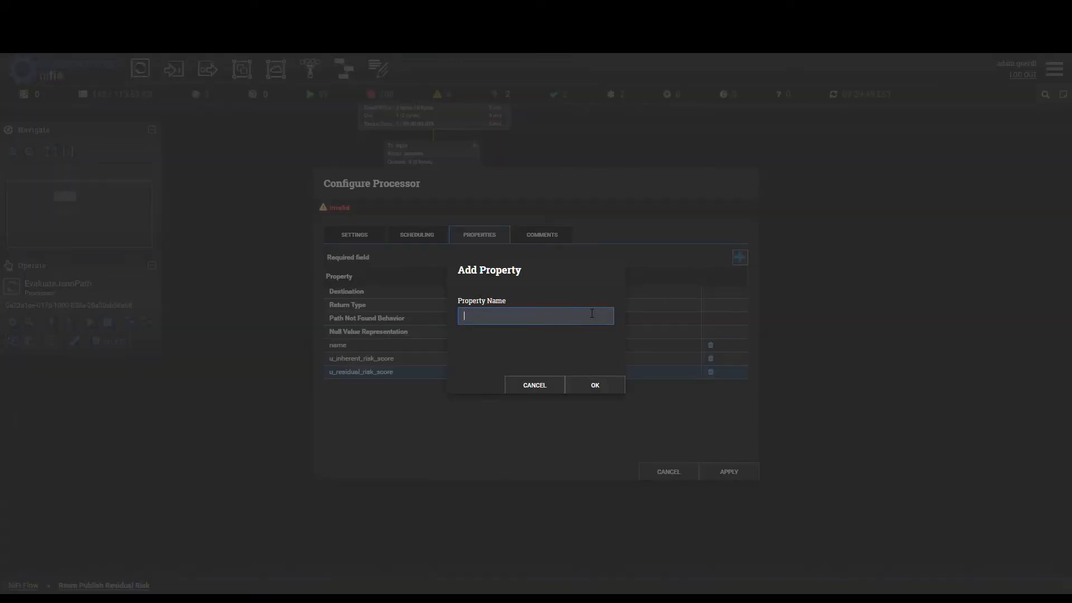
type("r_inherent_risk")
left_click(595, 384)
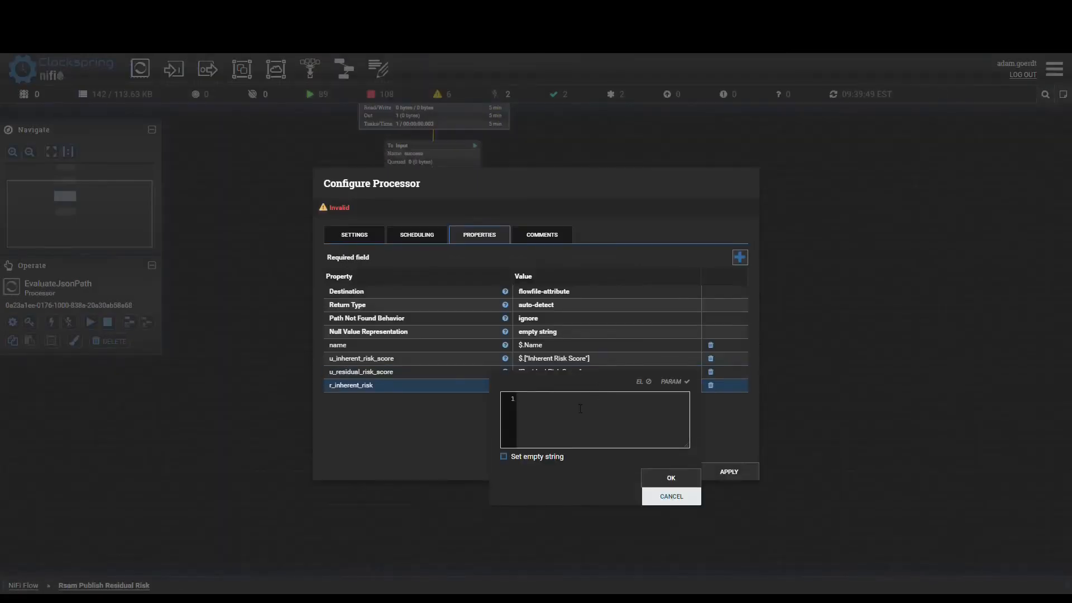
type("$.[\"Inherent Risk\"")
left_click(665, 478)
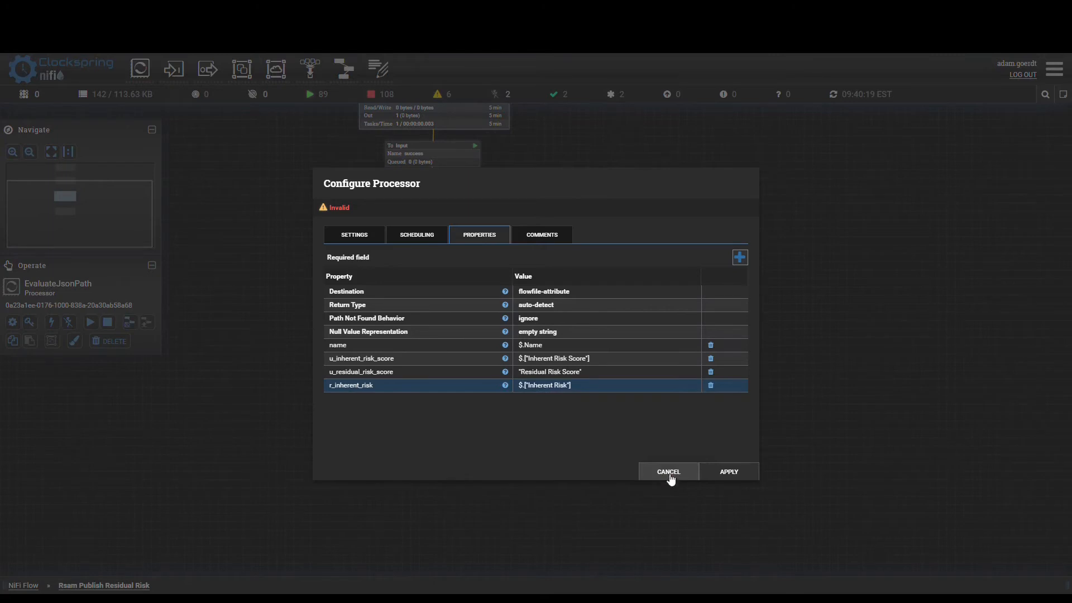
- Add the property r_residual_risk with the value $.["Residual Risk"] and apply the EvaluateJsonPath configuration
left_click(739, 258)
type("r_residual_ri")
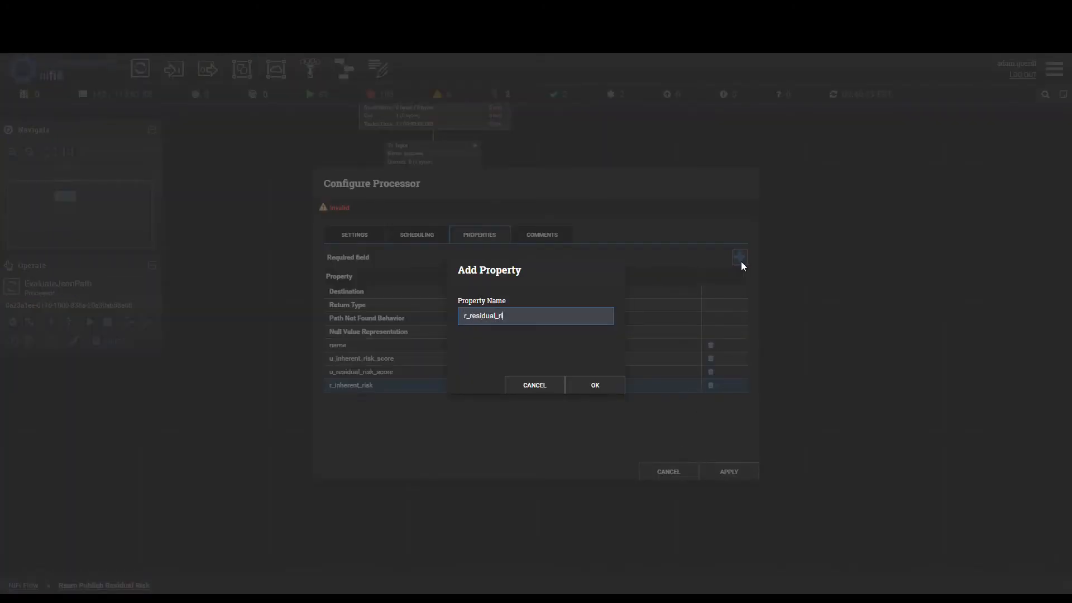
type("sk")
key("Return")
type("$.[\"Inherent Risk\"")
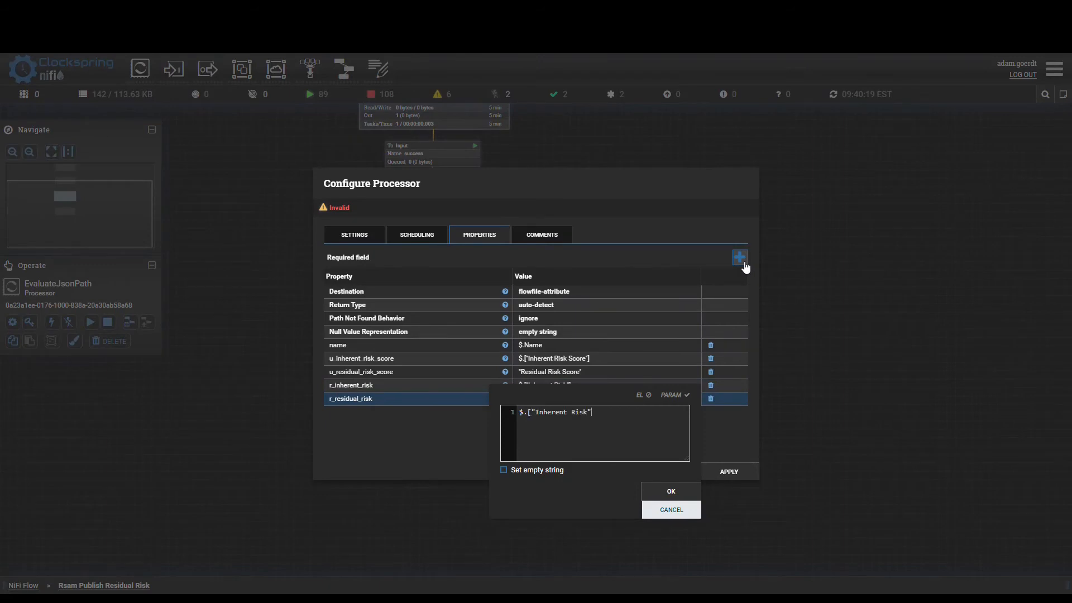
type("]")
double_click(555, 418)
type("Residual")
left_click(651, 492)
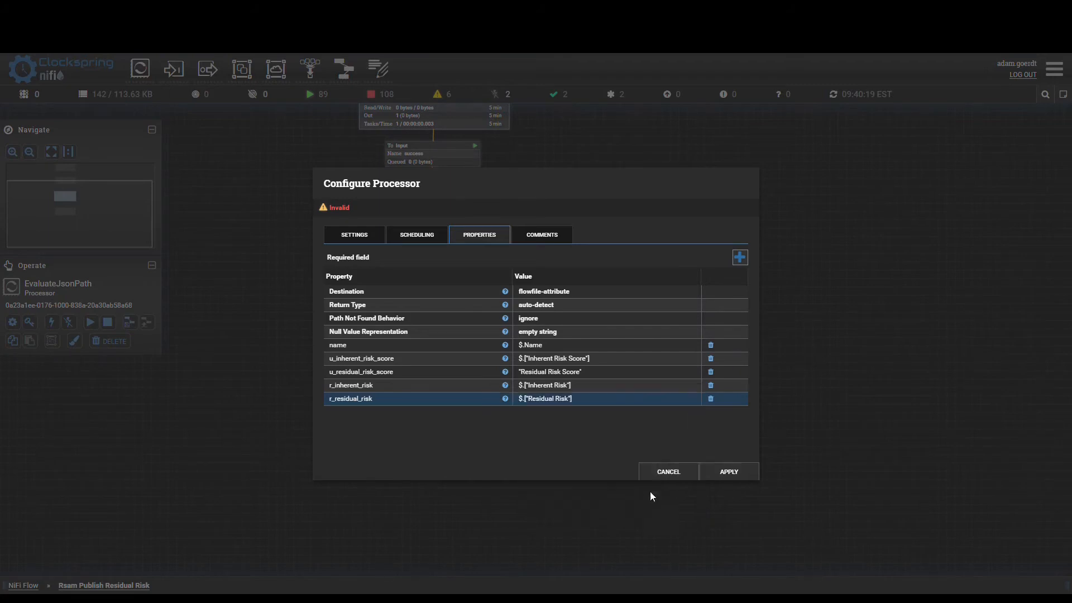
left_click(728, 472)
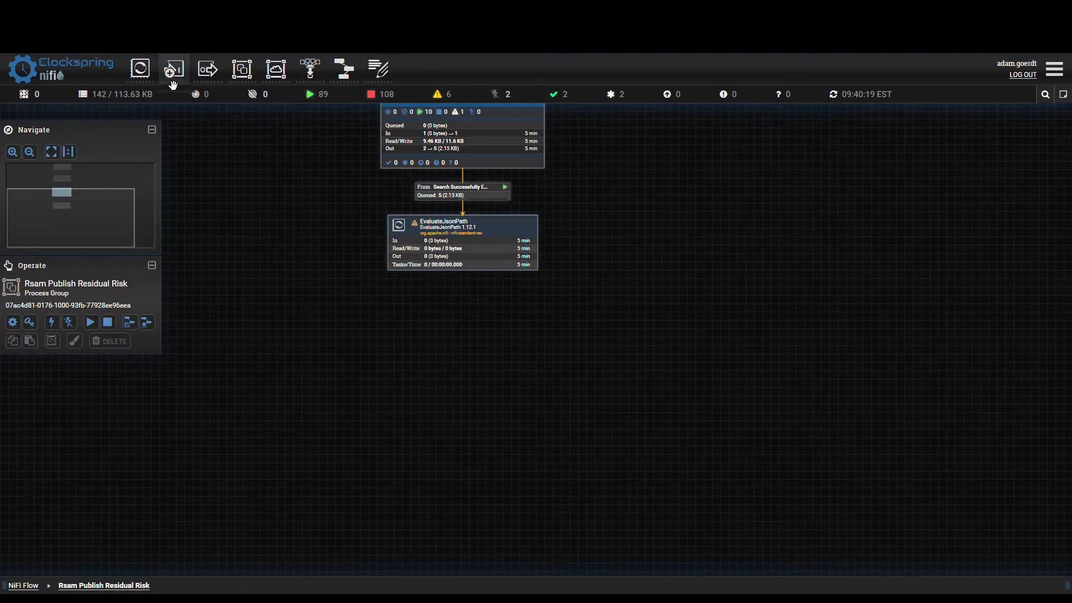
- Add a LookupAttribute processor to the canvas and place it directly below EvaluateJsonPath
left_click_drag(140, 68, 454, 354)
type("lookup")
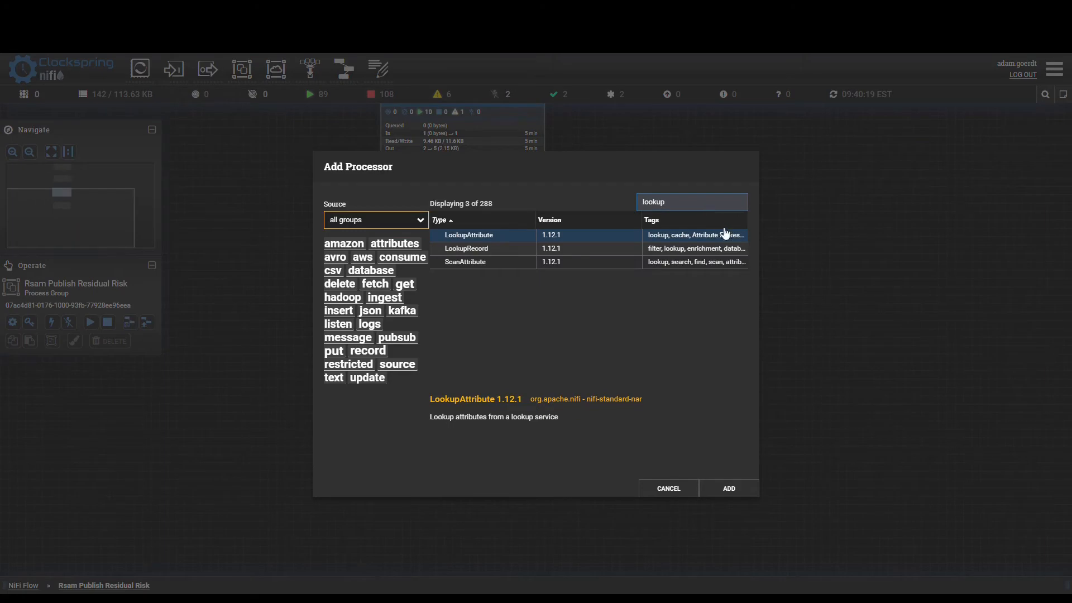
left_click(724, 234)
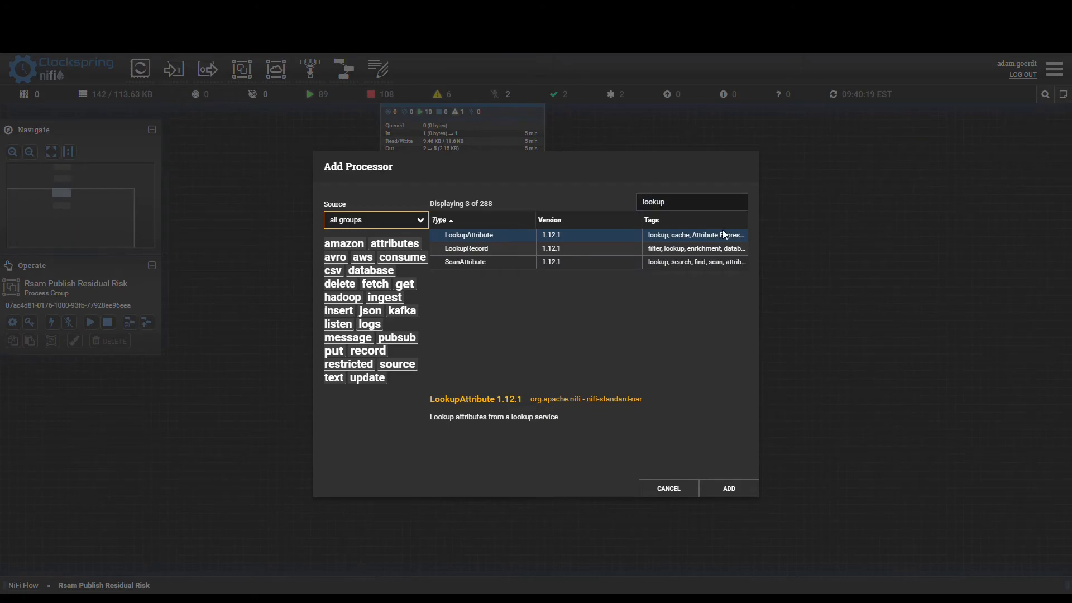
left_click(729, 487)
left_click_drag(583, 376, 513, 330)
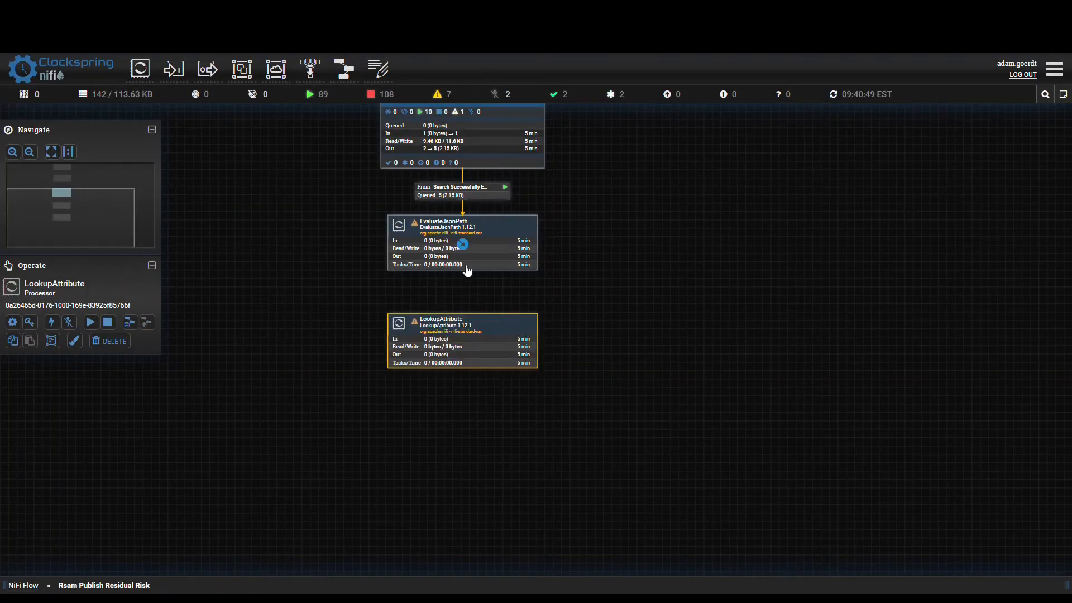
- Connect EvaluateJsonPath to LookupAttribute for the matched relationship
left_click_drag(465, 245, 451, 345)
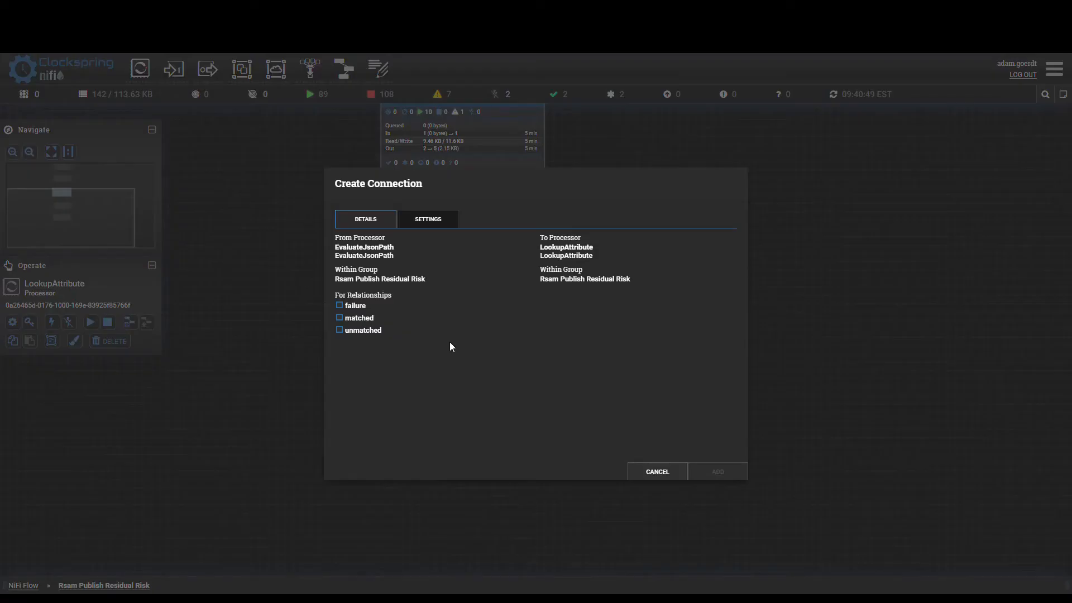
left_click(339, 318)
left_click(715, 471)
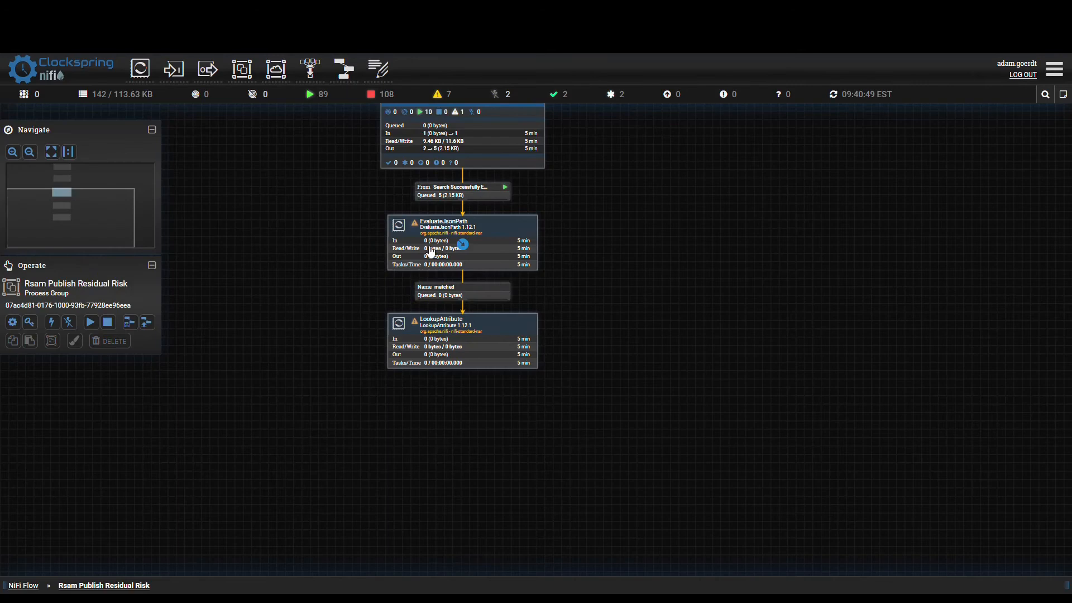
- Rename the EvaluateJsonPath processor "Extract attributes to send to SNOW" and automatically terminate its failure and unmatched relationships
double_click(458, 244)
left_click(355, 235)
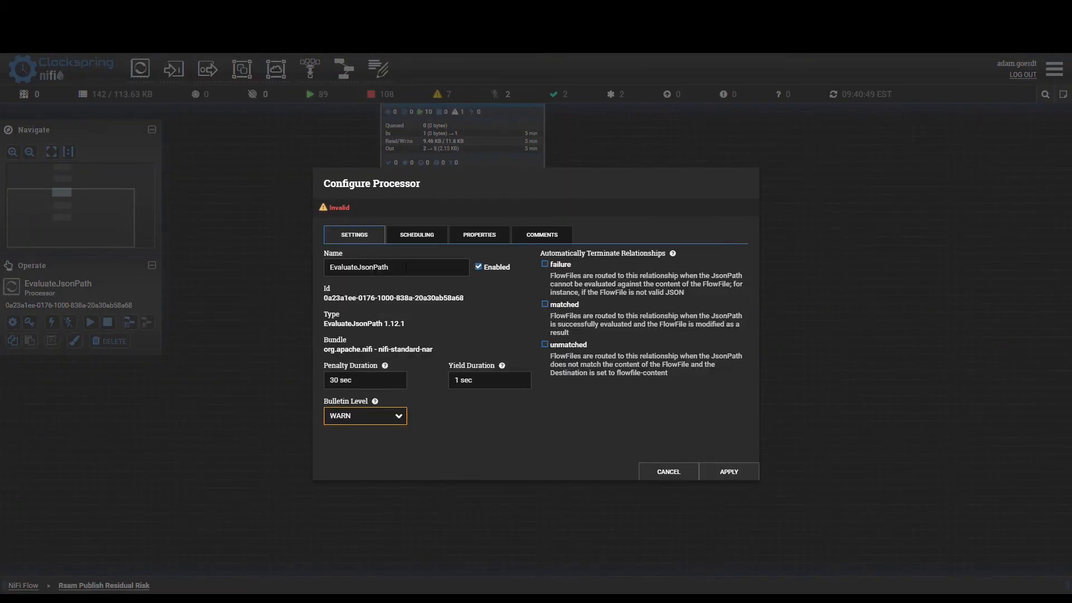
double_click(415, 272)
type("Extr")
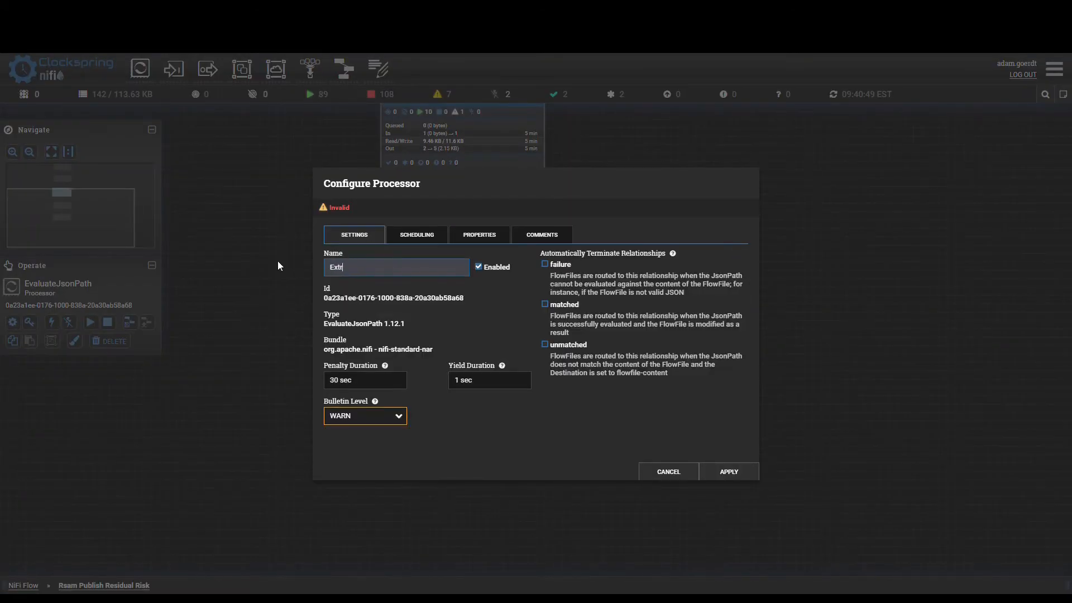
type("act attributes to send to SNOW")
left_click(545, 264)
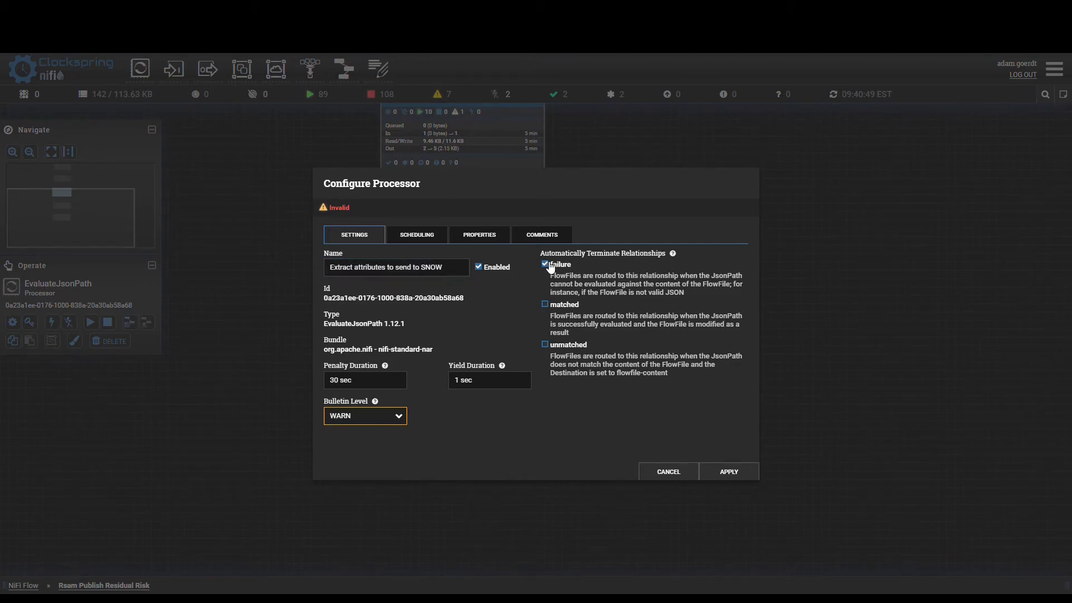
left_click(545, 344)
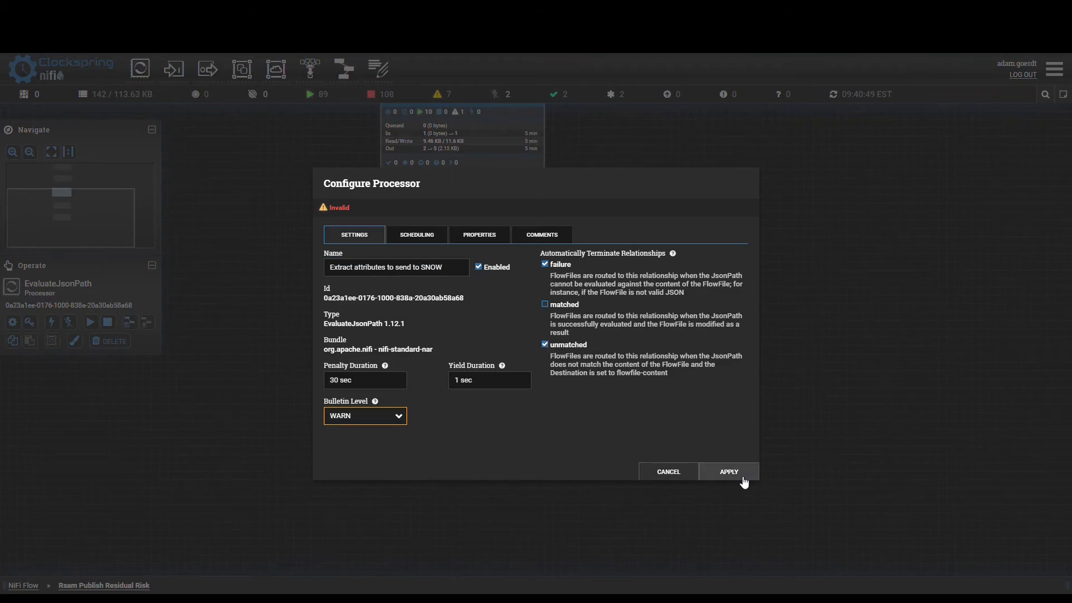
left_click(731, 473)
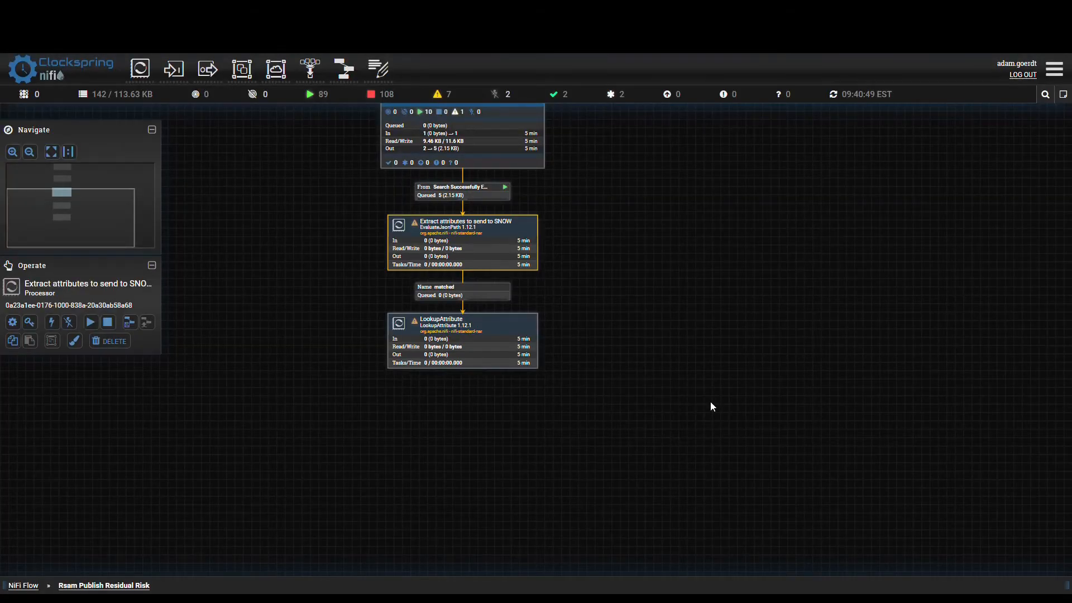
left_click(695, 397)
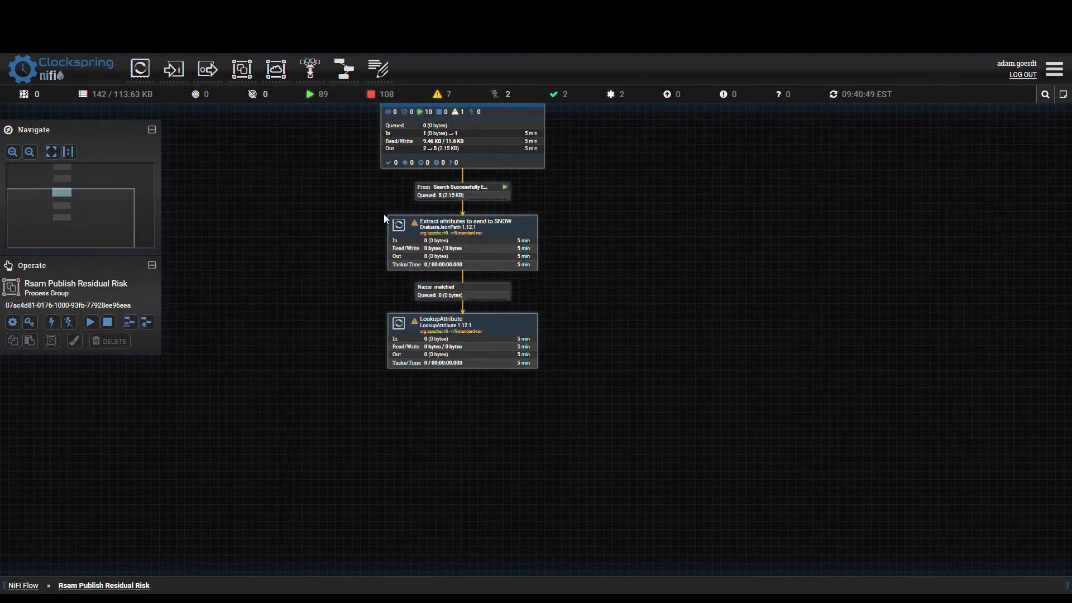
- Check the EvaluateJsonPath processor's validation error and set its u_residual_risk_score property to $.["Residual Risk Score"]
mouse_move(419, 226)
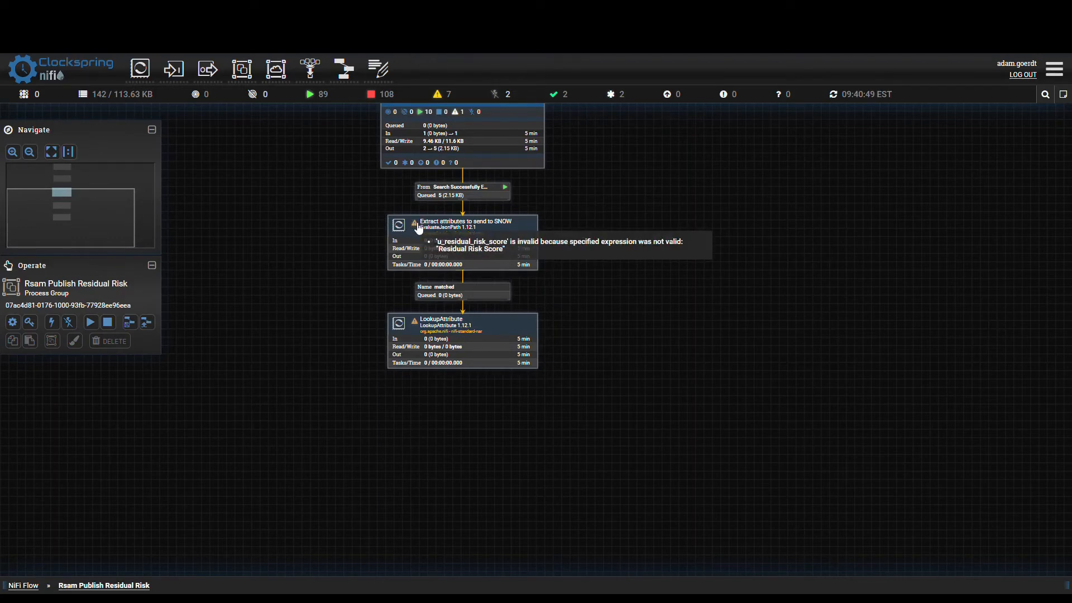
double_click(419, 226)
left_click(491, 239)
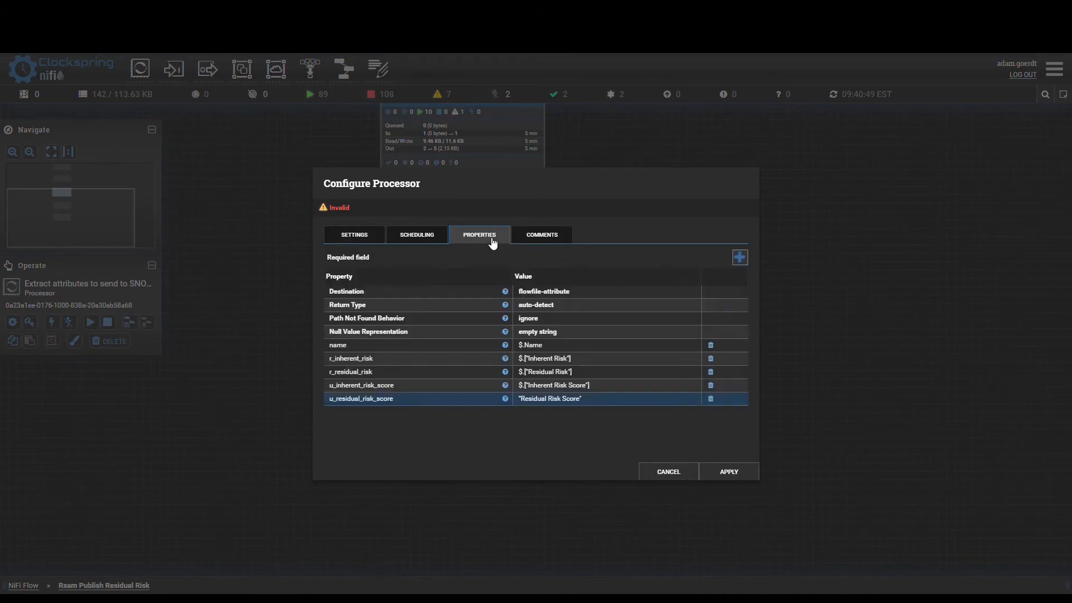
left_click(608, 399)
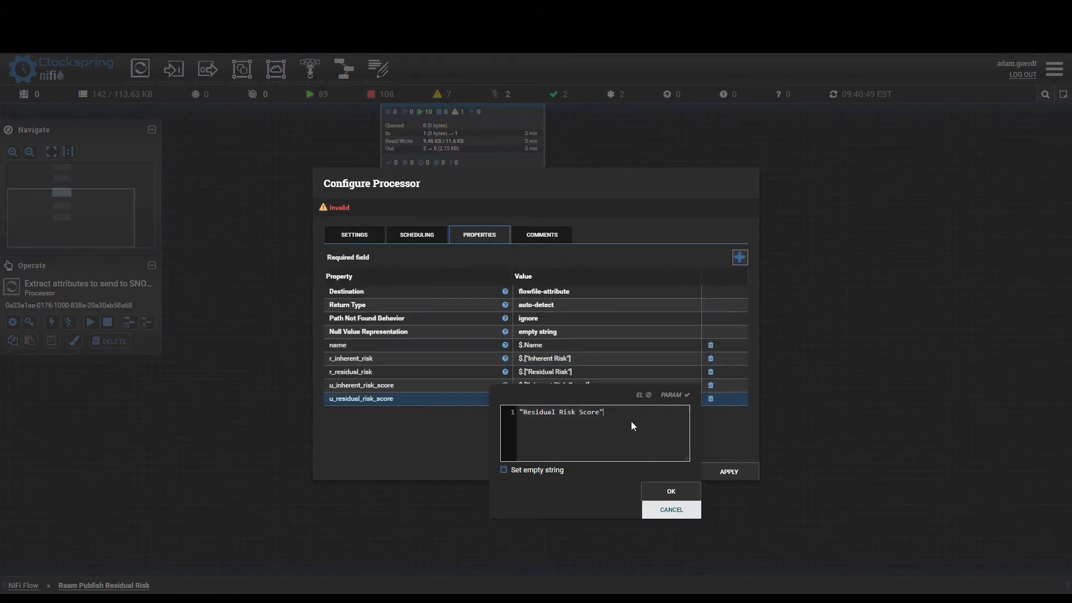
key("Home")
type("$.[")
key("End")
type("]")
left_click(670, 491)
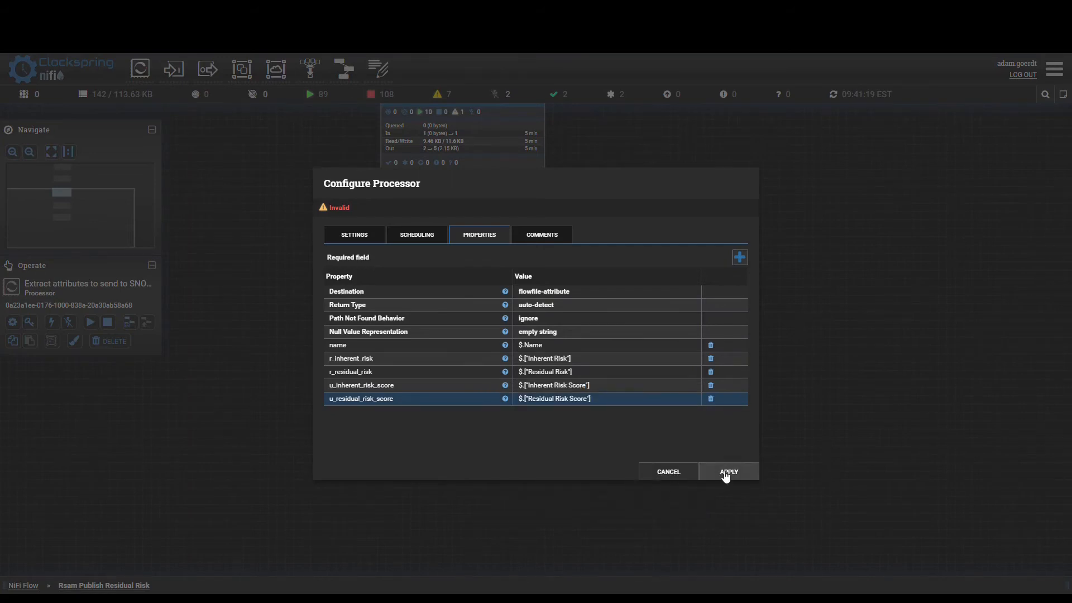
left_click(725, 472)
left_click(725, 390)
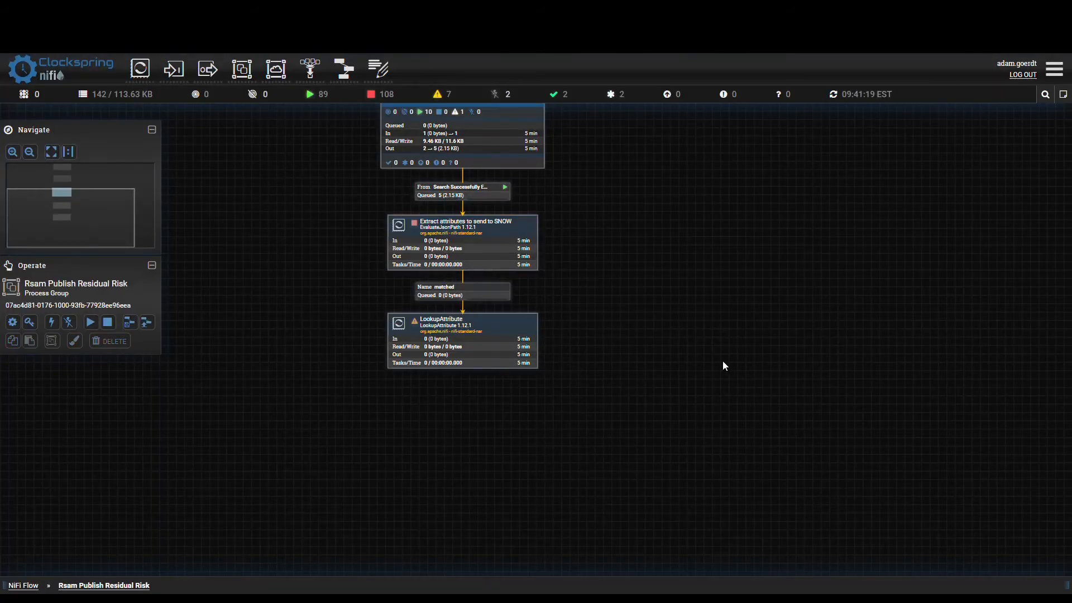
- Start the "Extract attributes to send to SNOW" processor and refresh the canvas
right_click(421, 245)
left_click(432, 264)
right_click(311, 239)
left_click(318, 243)
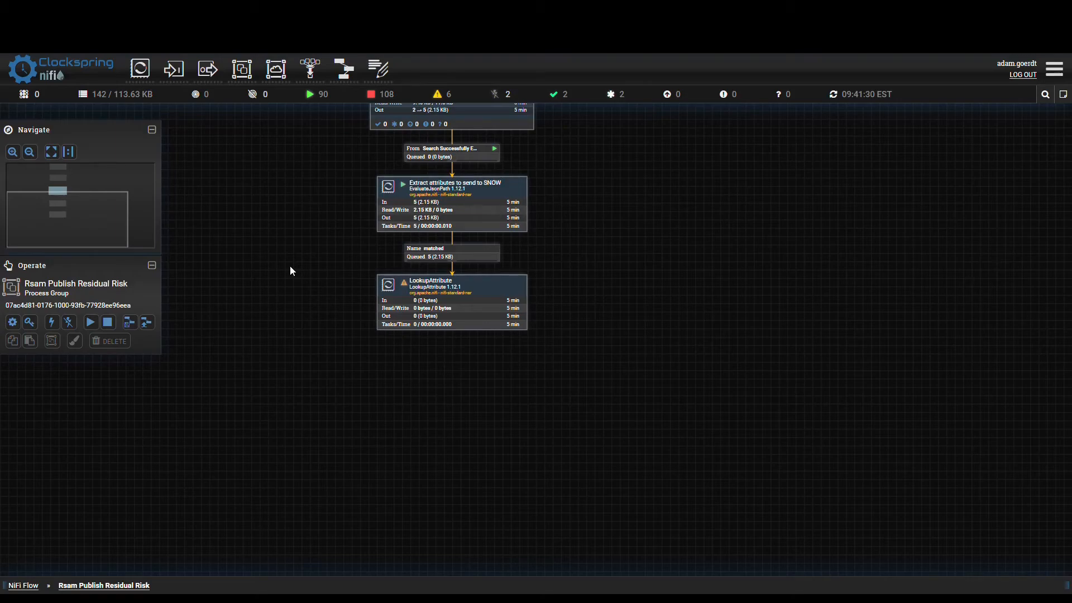
- List the matched queue and examine the first FlowFile's name, risk and risk score attributes
right_click(416, 256)
left_click(429, 294)
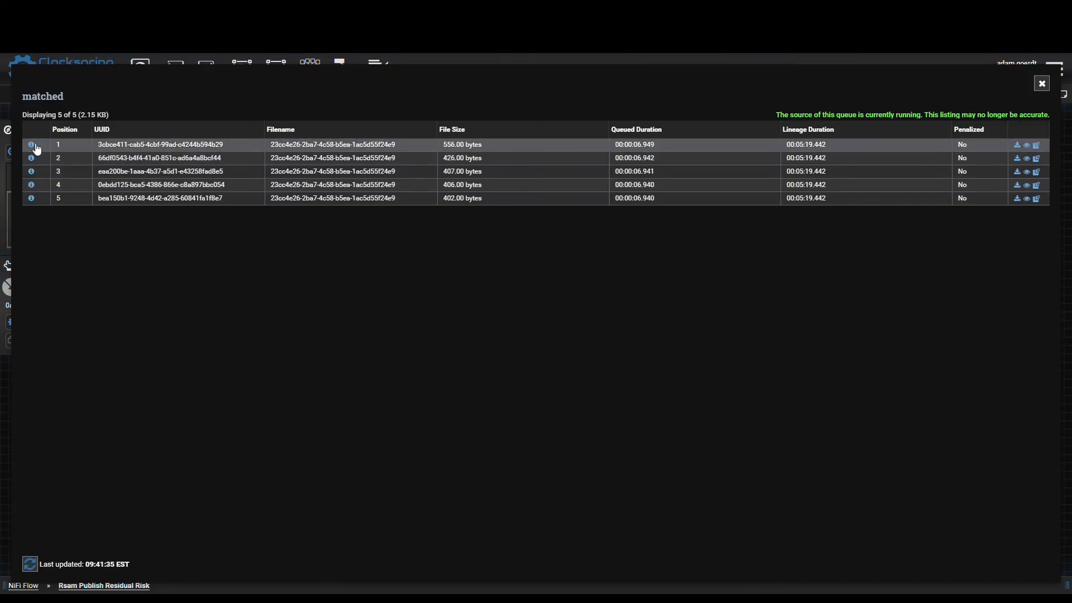
left_click(32, 144)
scroll(511, 313, "down", 2)
scroll(511, 313, "down", 8)
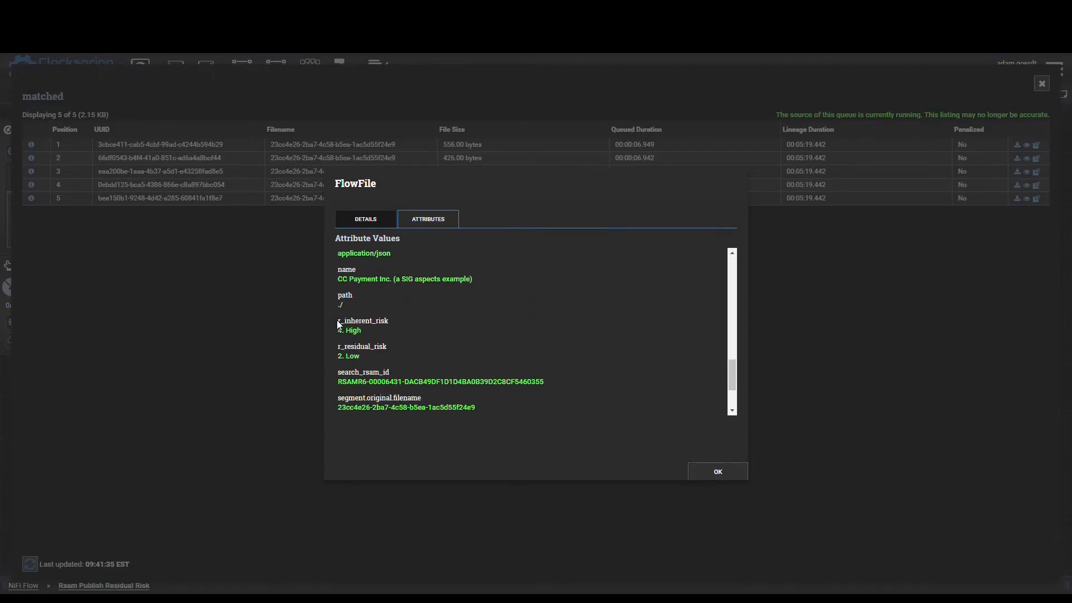
scroll(391, 335, "down", 3)
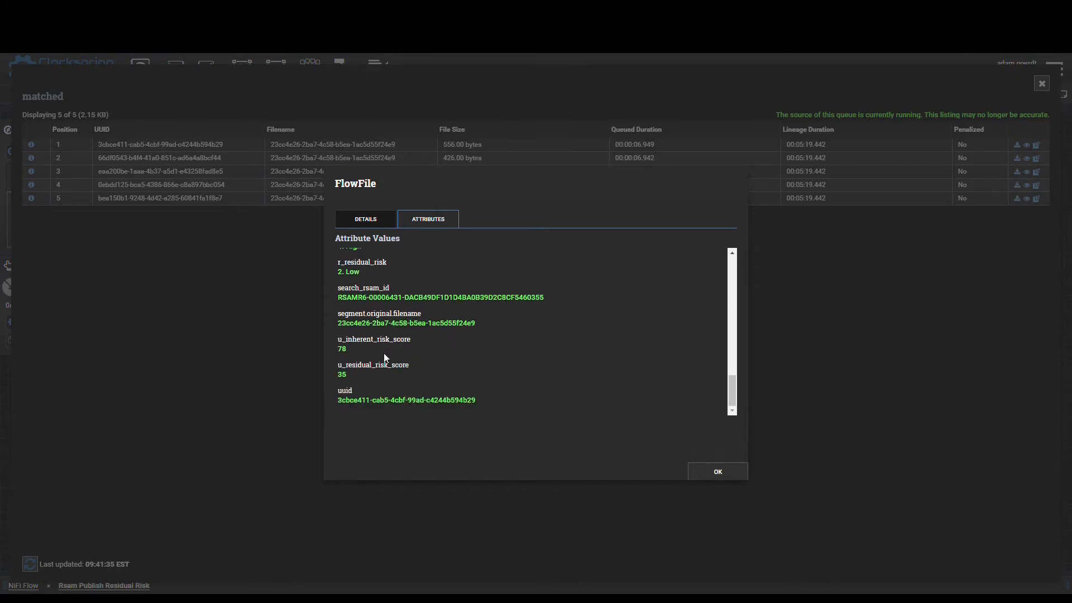
left_click(409, 357)
scroll(425, 368, "up", 2)
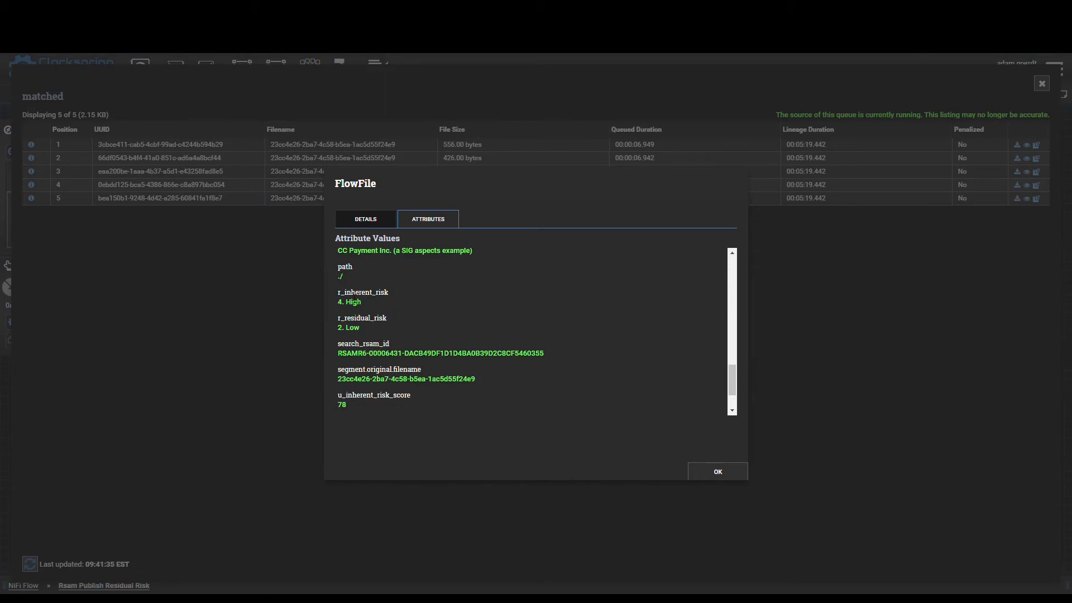
left_click(713, 471)
left_click(1042, 84)
left_click(695, 338)
- Set the LookupAttribute processor's Lookup Service to Risk Lookup Service and examine that service's key-value properties
left_click(442, 302)
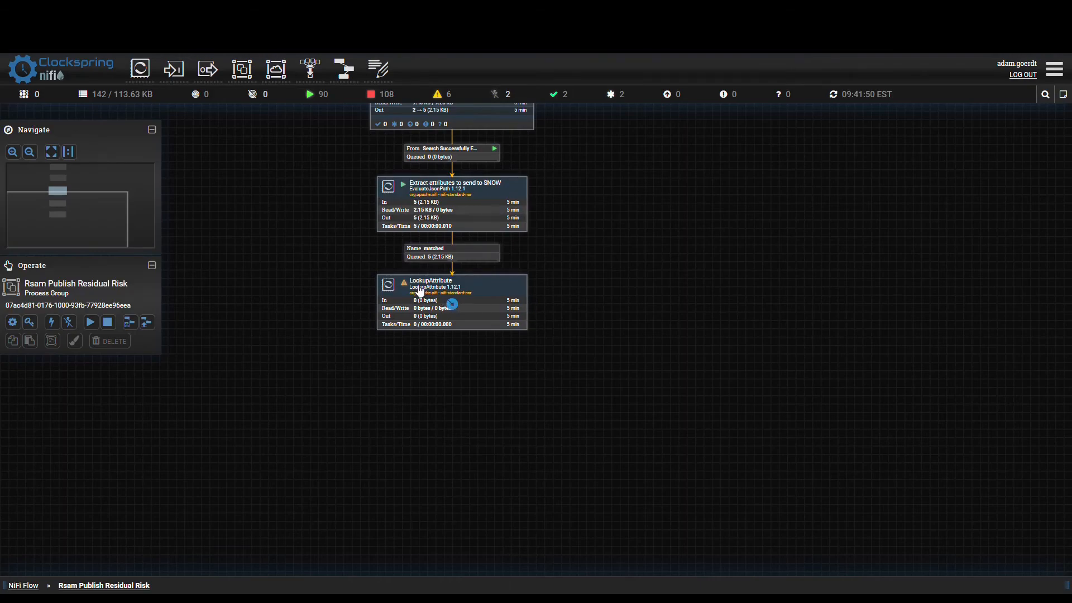
double_click(420, 290)
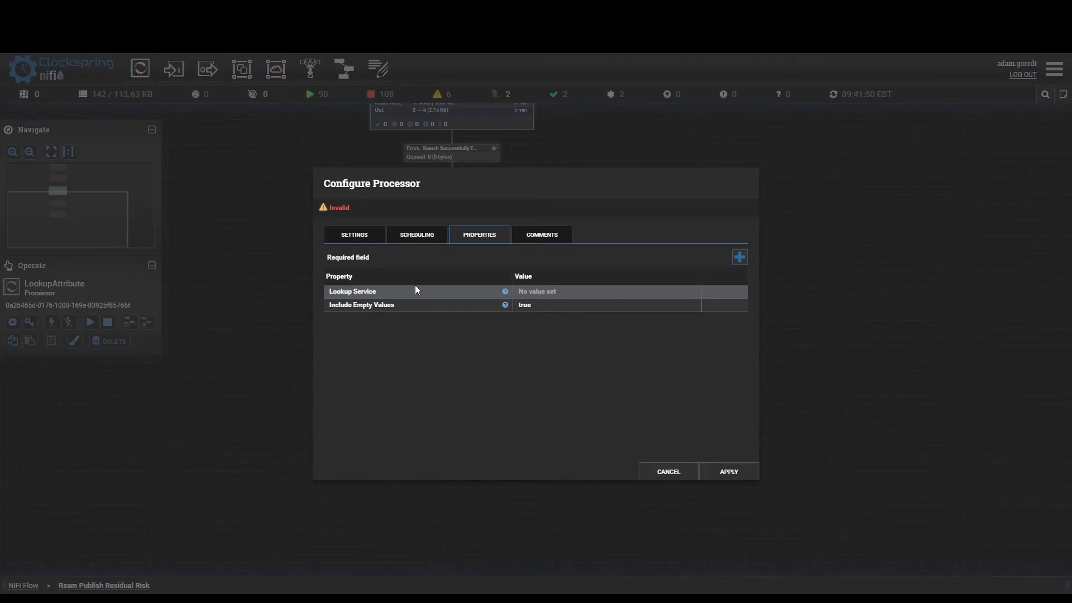
left_click(566, 292)
left_click(567, 293)
left_click(543, 314)
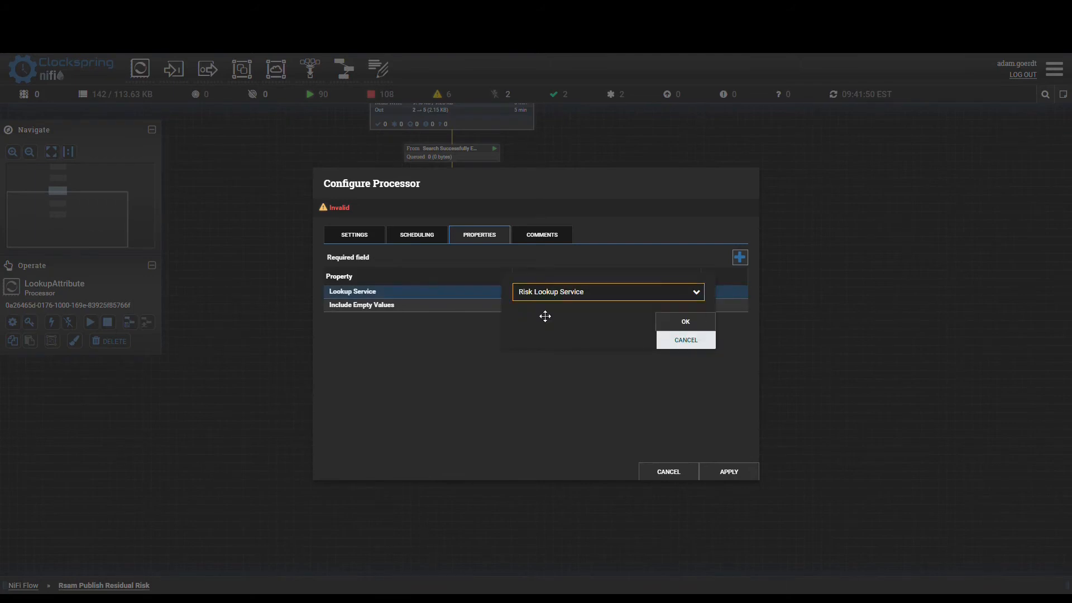
left_click(681, 321)
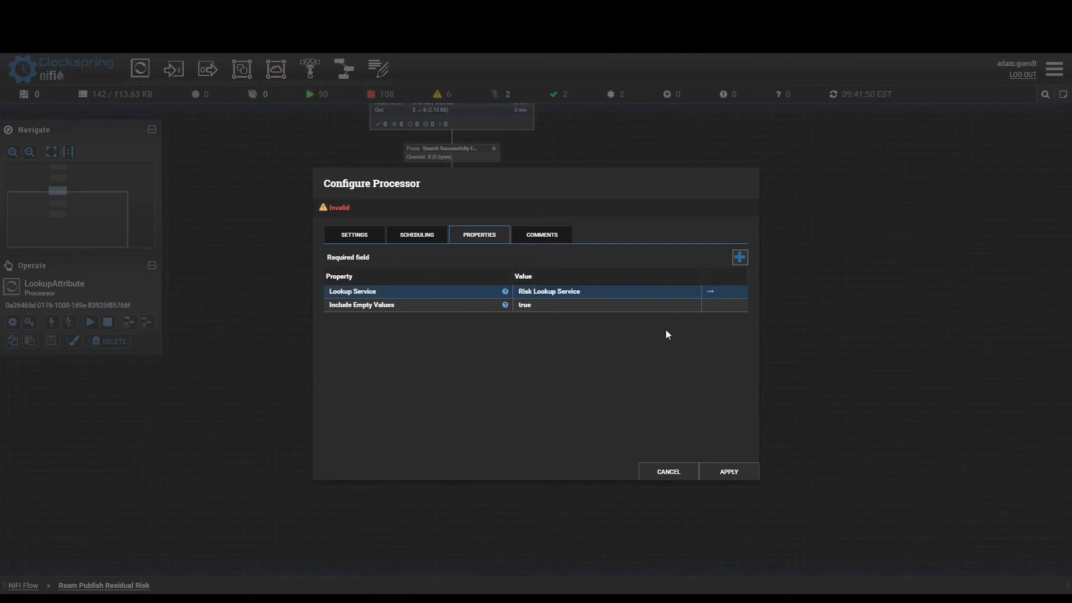
left_click(710, 291)
left_click(605, 382)
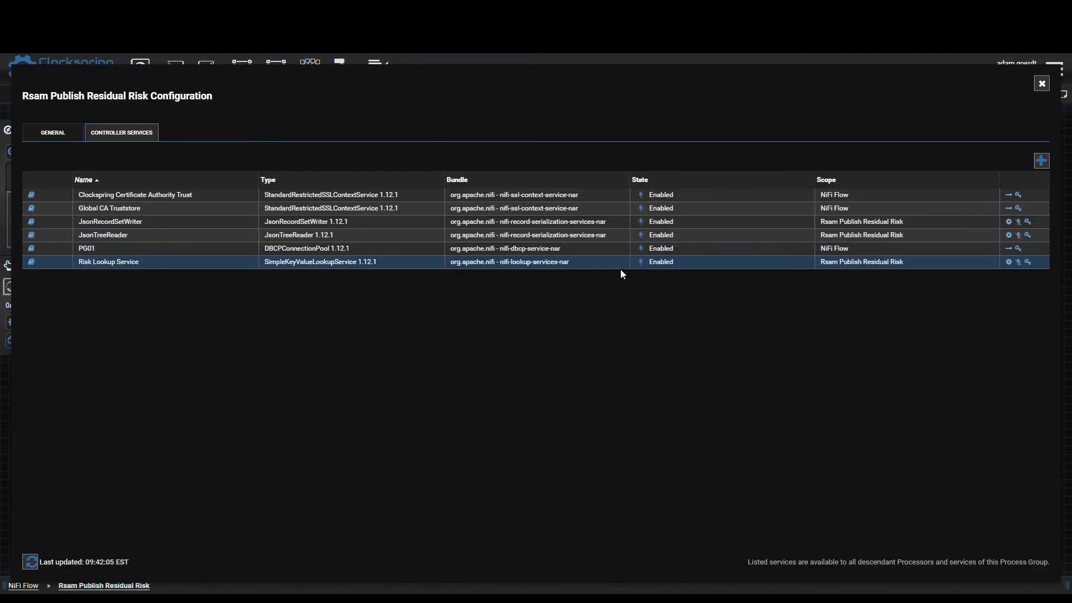
left_click(1008, 262)
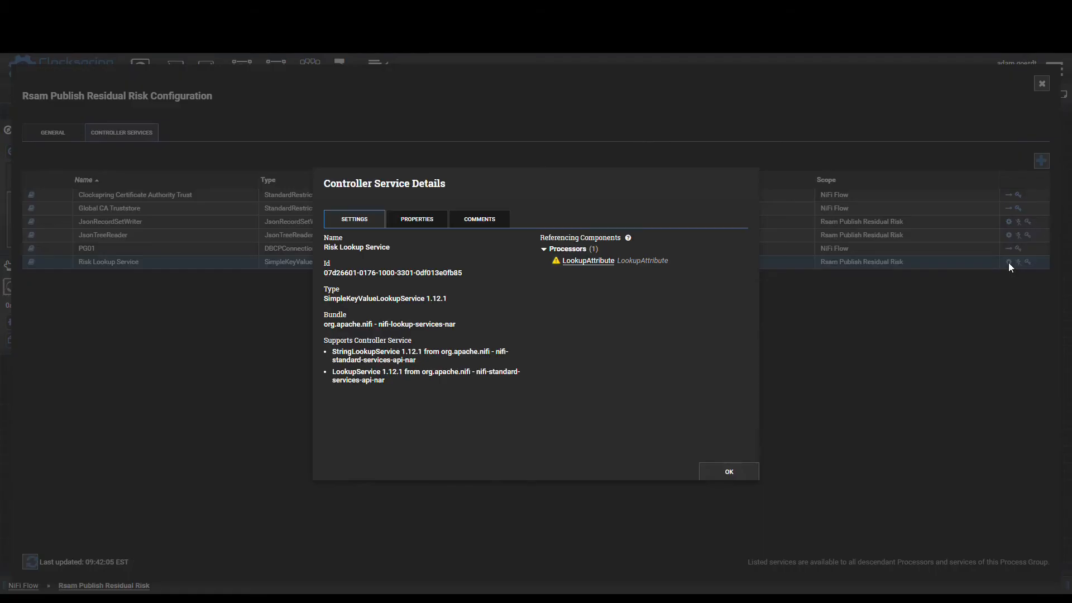
left_click(417, 218)
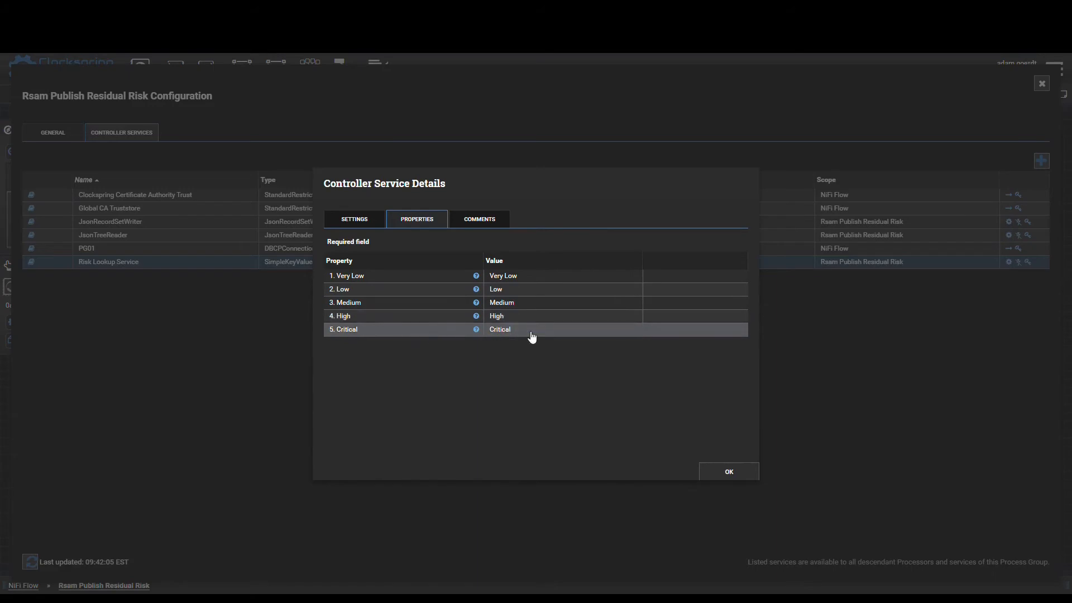
left_click(737, 476)
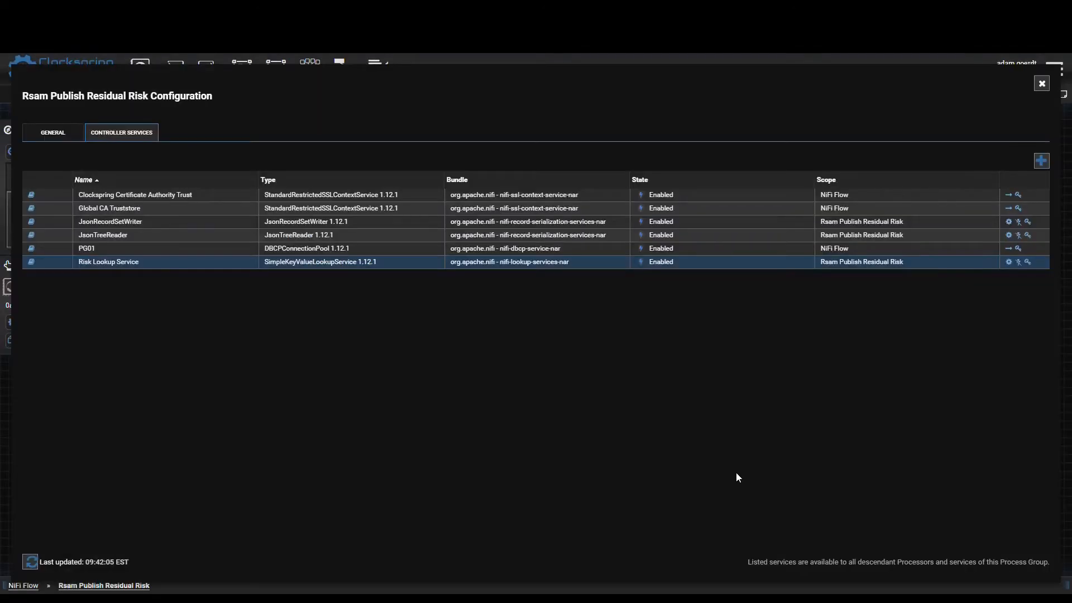
left_click(1043, 85)
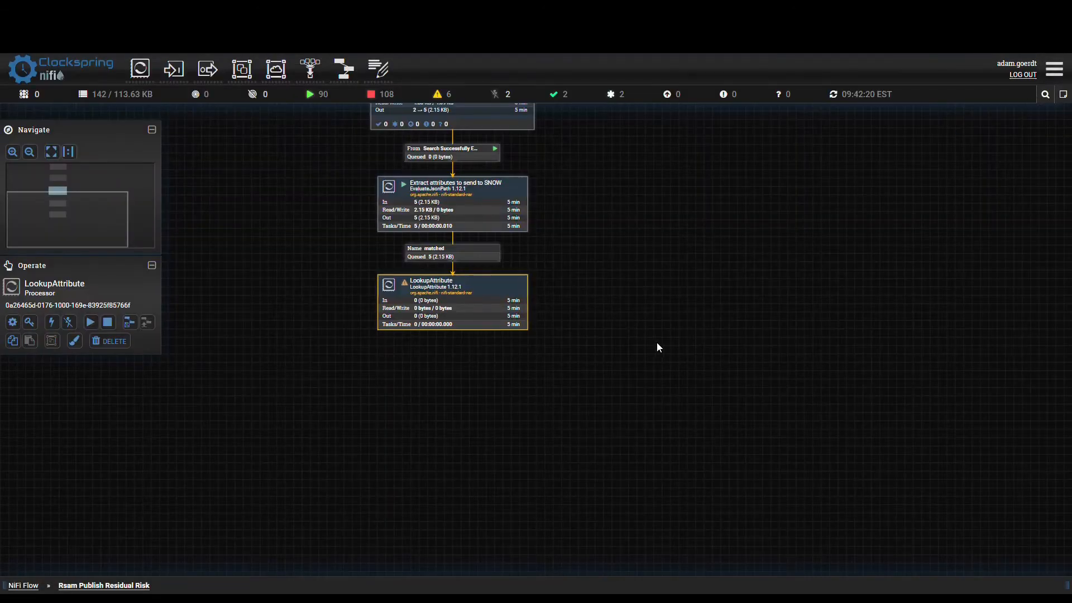
- Add a u_inherent_risk property with the value ${r_inherent_risk} to the LookupAttribute processor
left_click_drag(656, 343, 668, 310)
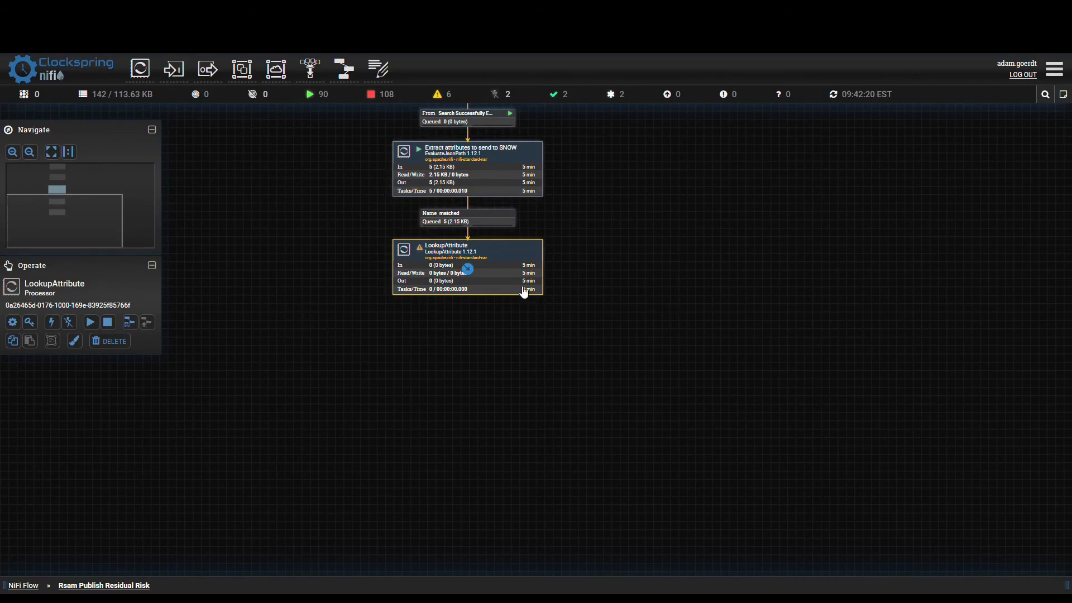
double_click(523, 291)
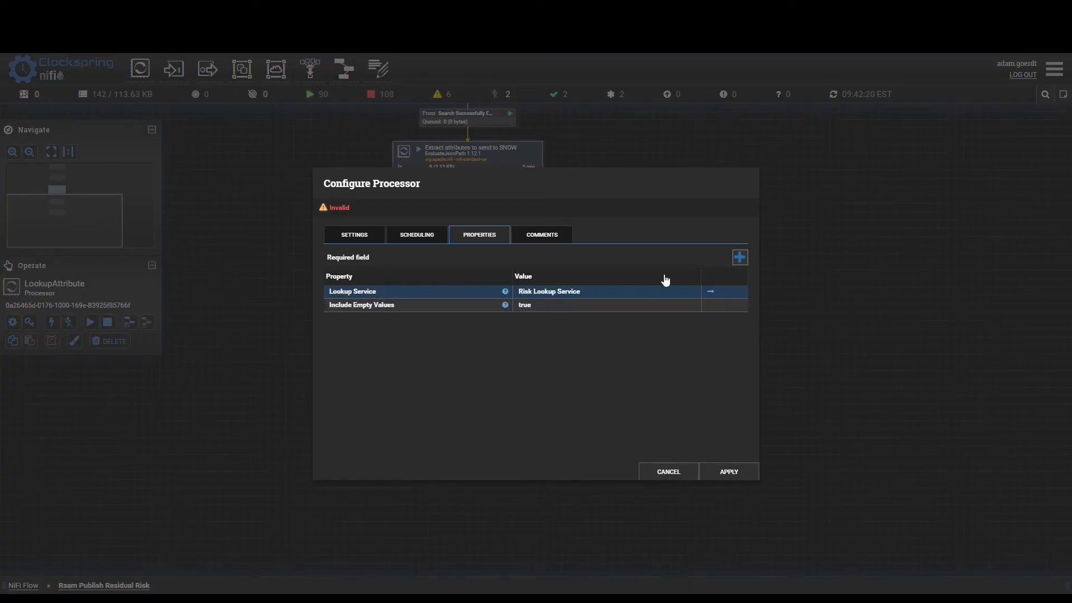
left_click(739, 257)
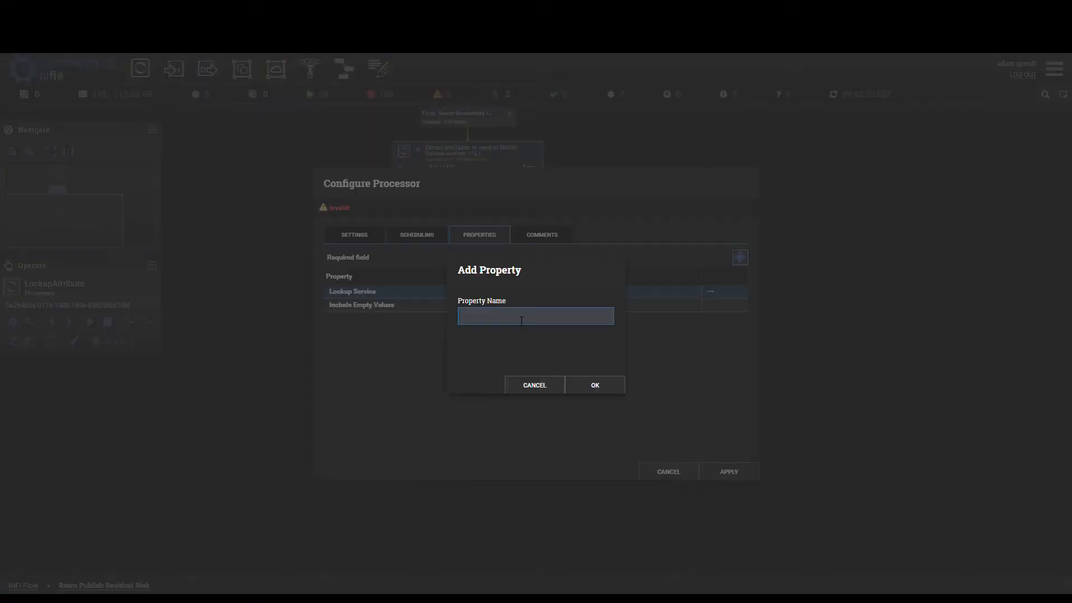
type("u")
type("_inherent_risk")
type("${r_i")
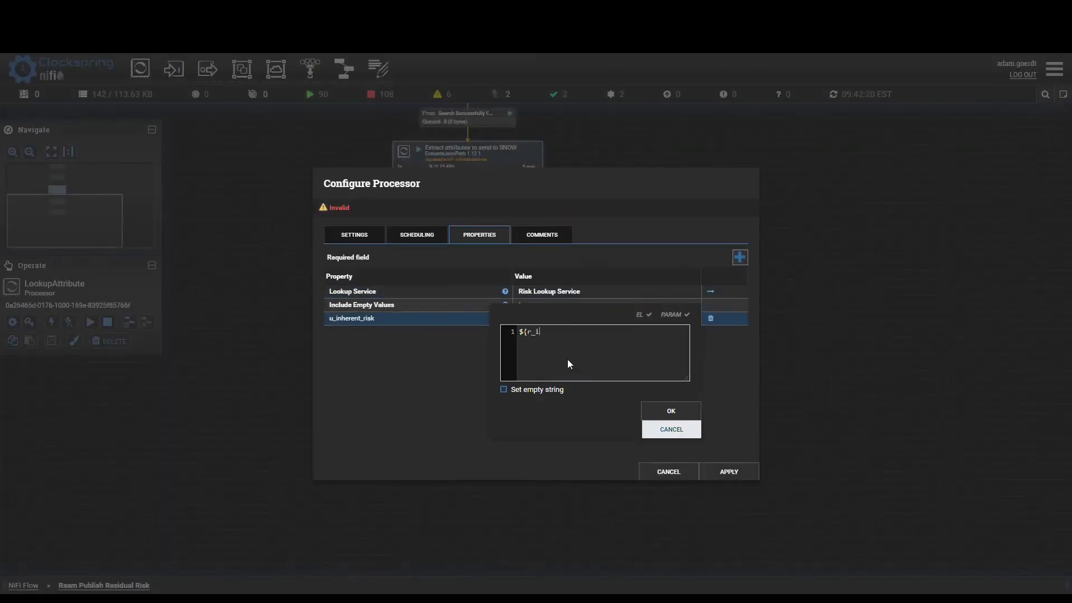
type("nherent_risk}")
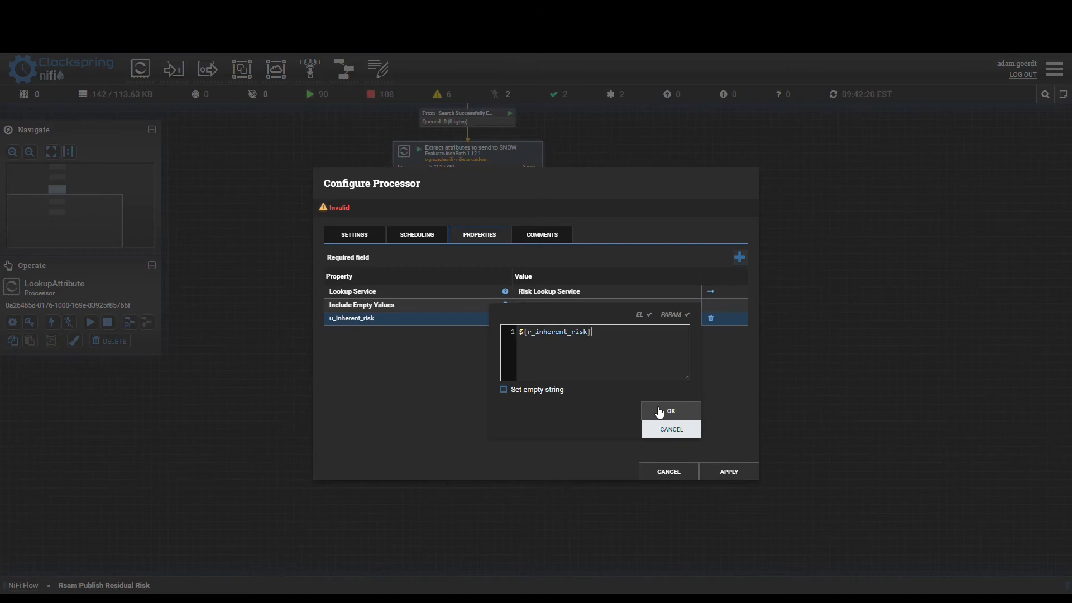
left_click(658, 411)
- Add a u_residual_risk property with the value ${r_residual_risk} to LookupAttribute and apply the processor configuration
left_click(740, 257)
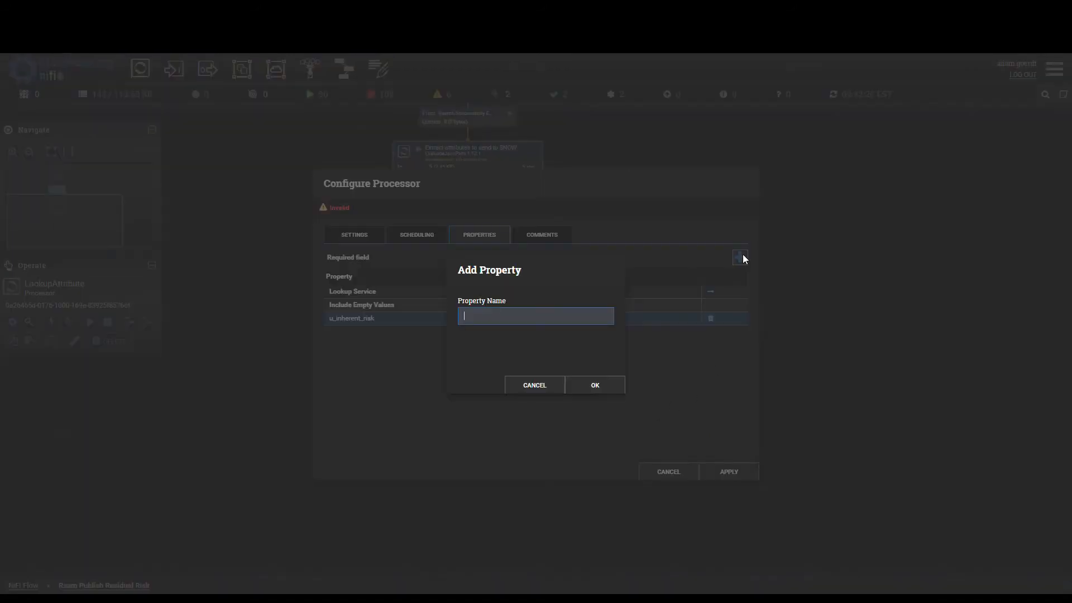
type("u_residual_risk")
left_click(602, 386)
type("$")
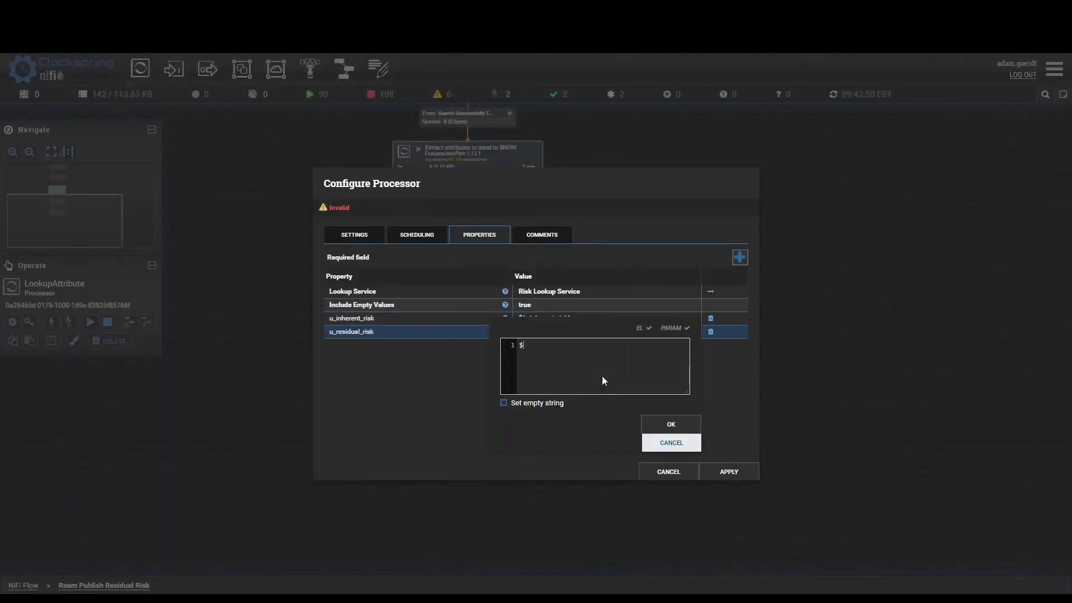
type("{r_residual_risk")
left_click(662, 425)
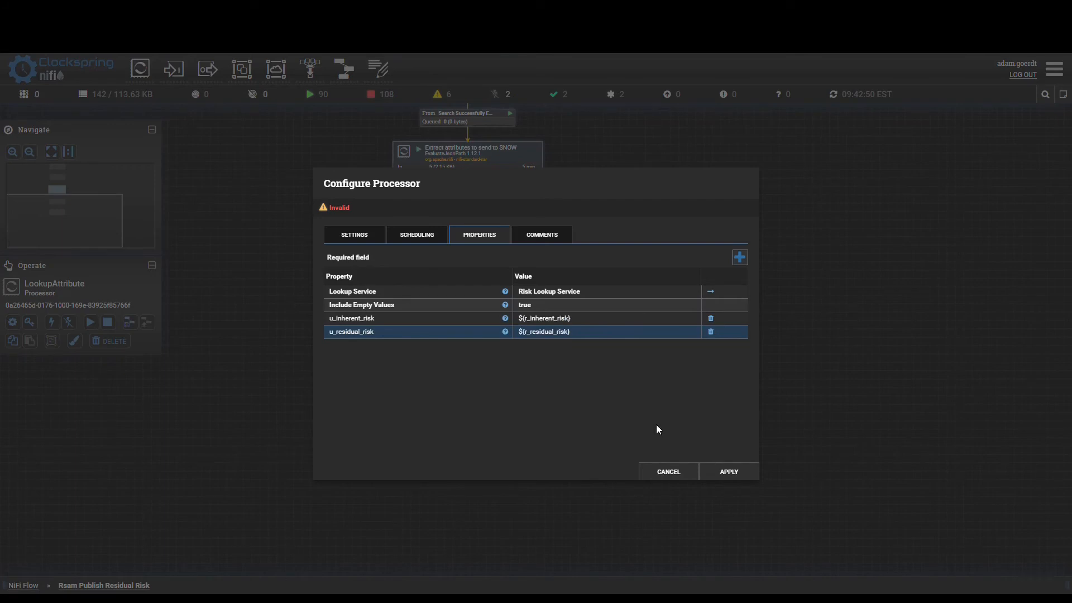
left_click(721, 473)
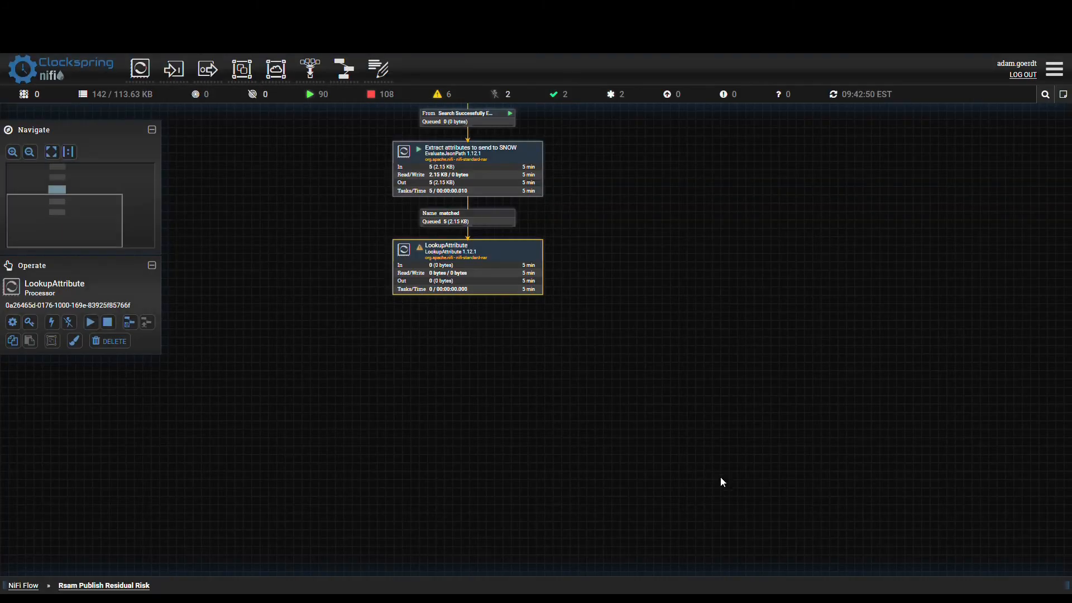
- Import version 1 of the Create ServiceNow Record flow from Clockspring Repo's ServiceNow bucket as a process group below LookupAttribute
left_click_drag(725, 444, 742, 423)
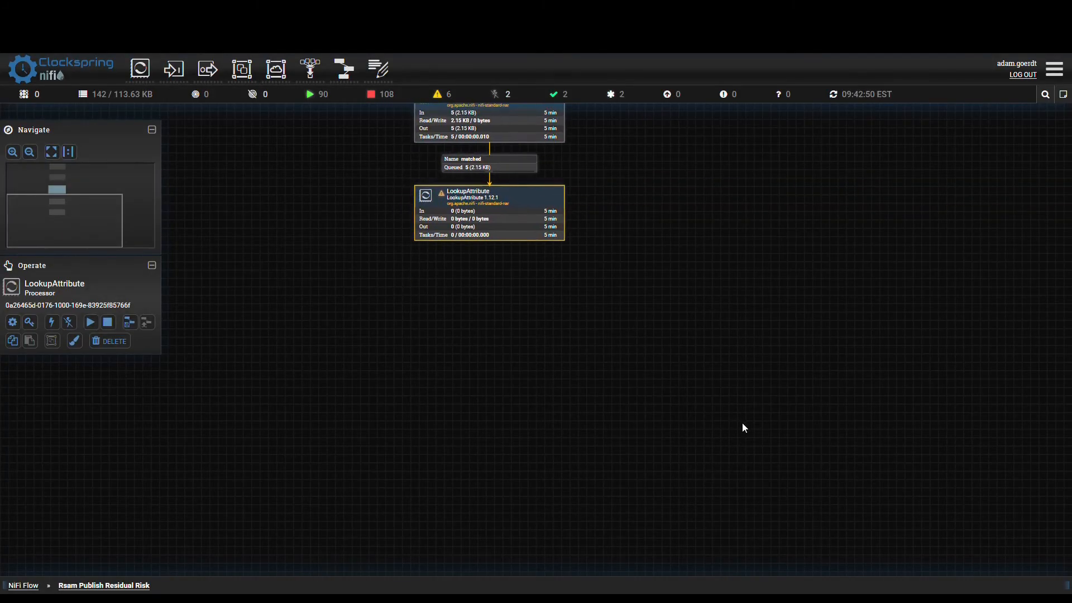
left_click(685, 423)
left_click_drag(242, 70, 467, 346)
left_click(470, 339)
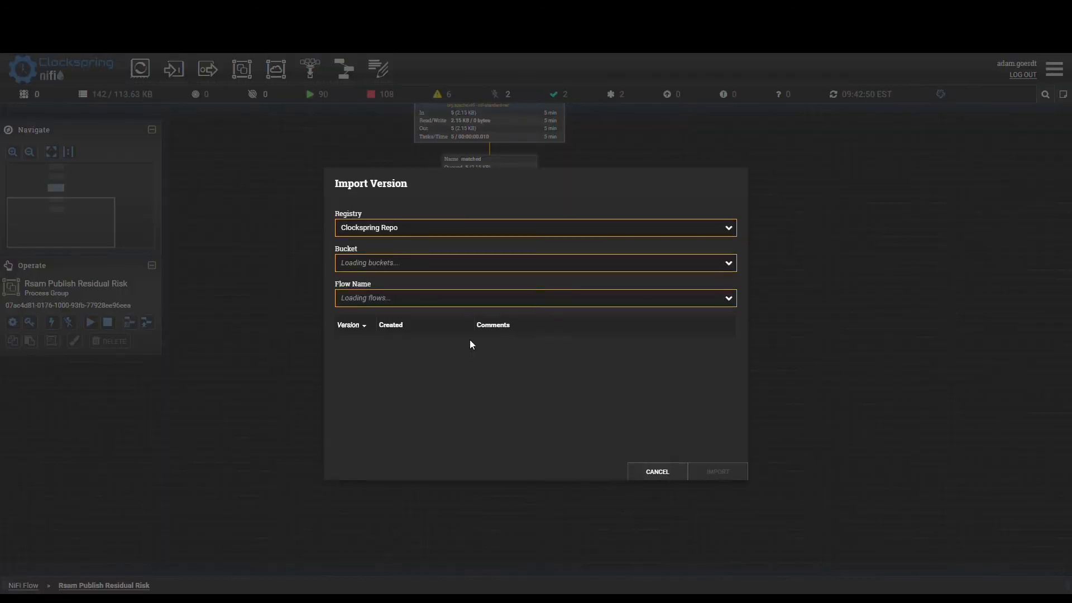
left_click(385, 265)
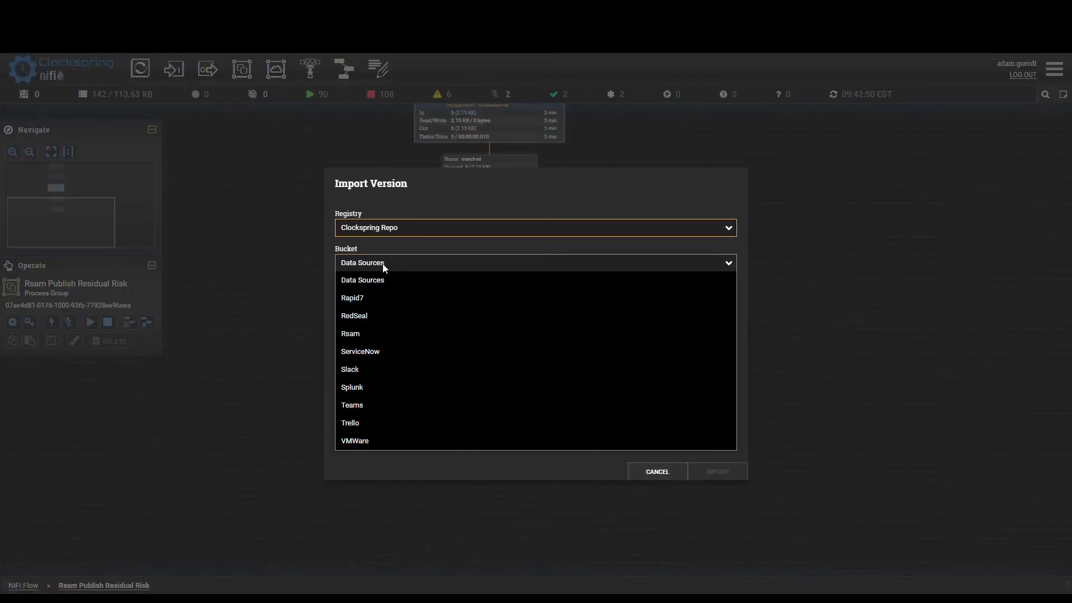
left_click(362, 351)
left_click(379, 300)
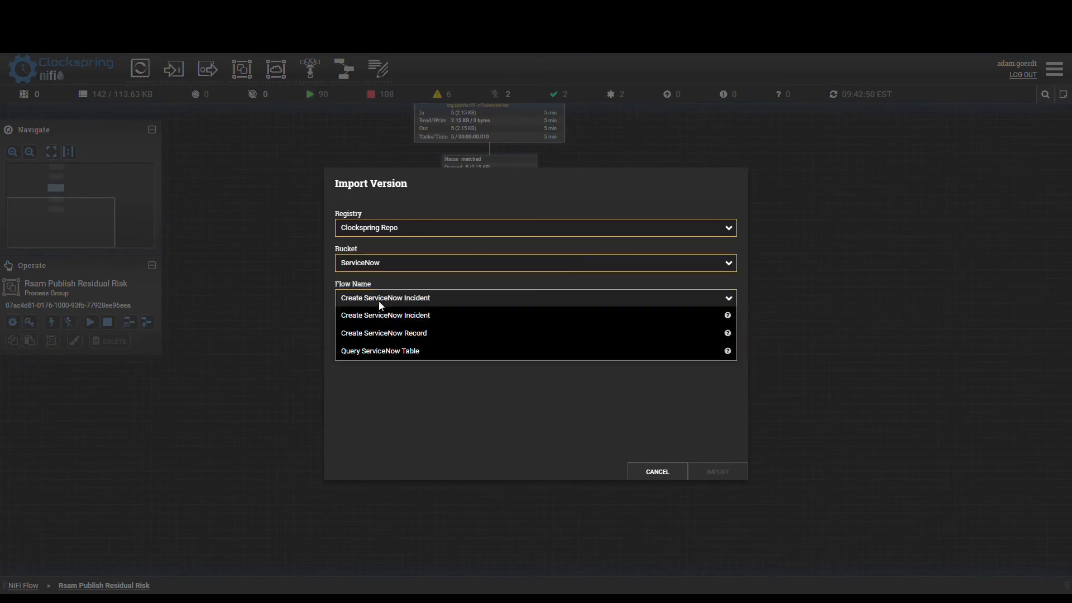
left_click(396, 333)
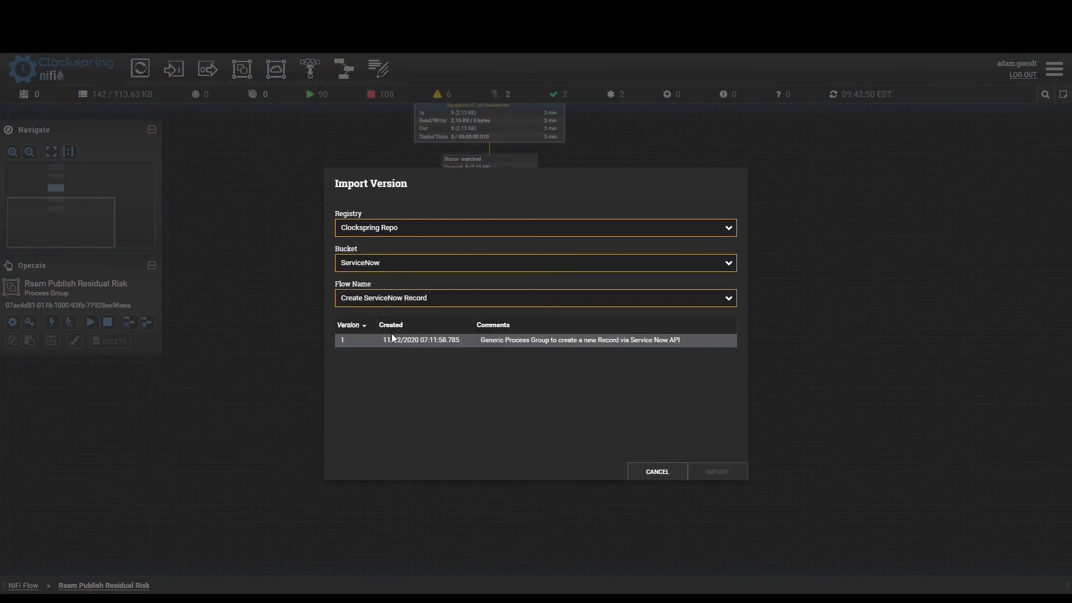
left_click(400, 341)
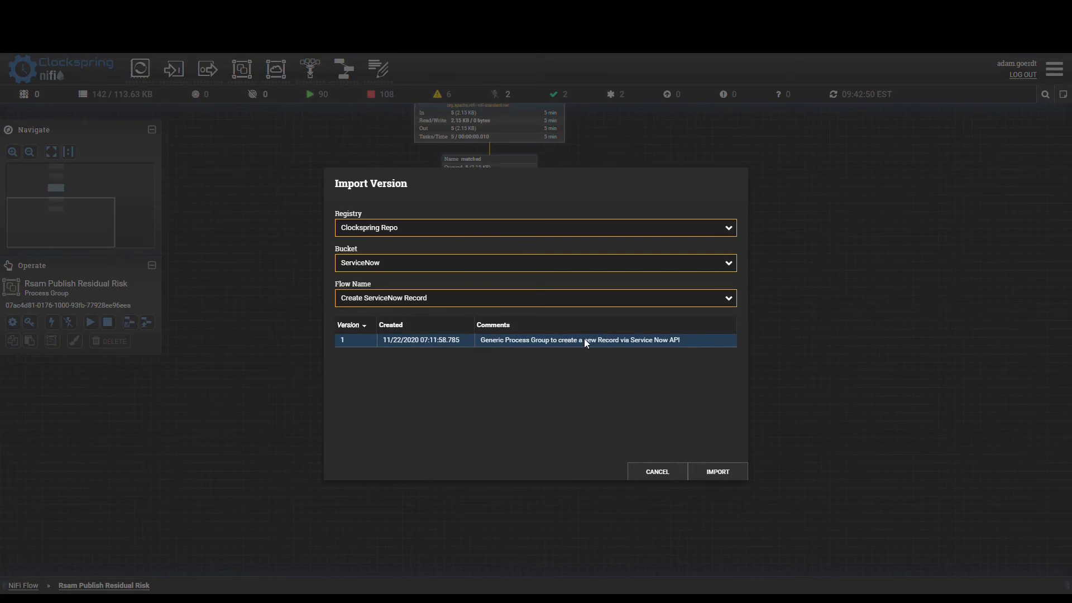
left_click(730, 474)
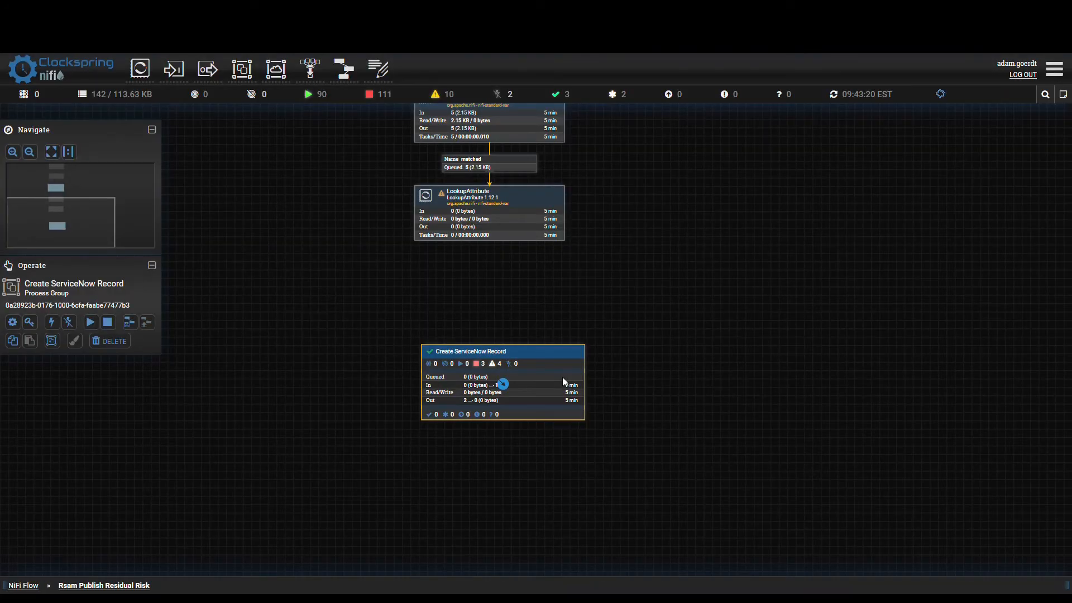
- Open the Create ServiceNow Record process group and set its parameter context to ServiceNow - Instance
double_click(562, 381)
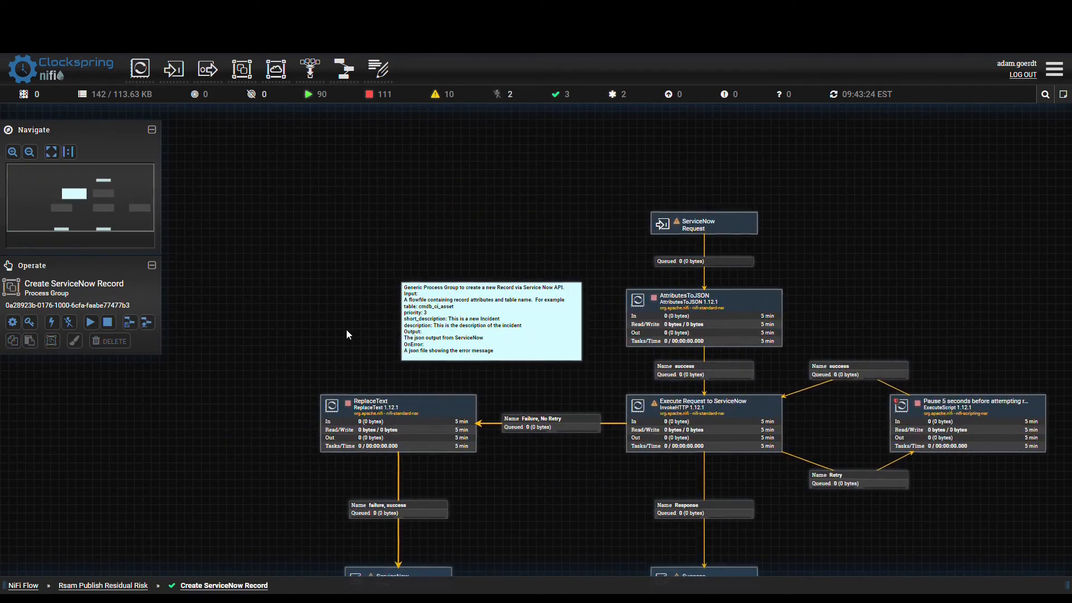
scroll(347, 334, "up", 1)
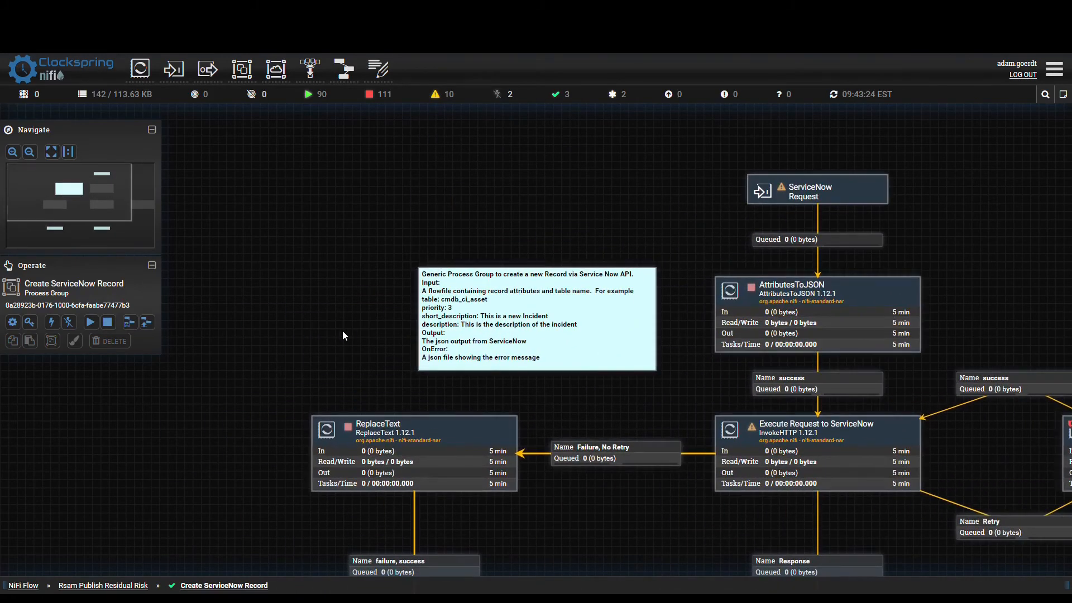
scroll(347, 329, "up", 1)
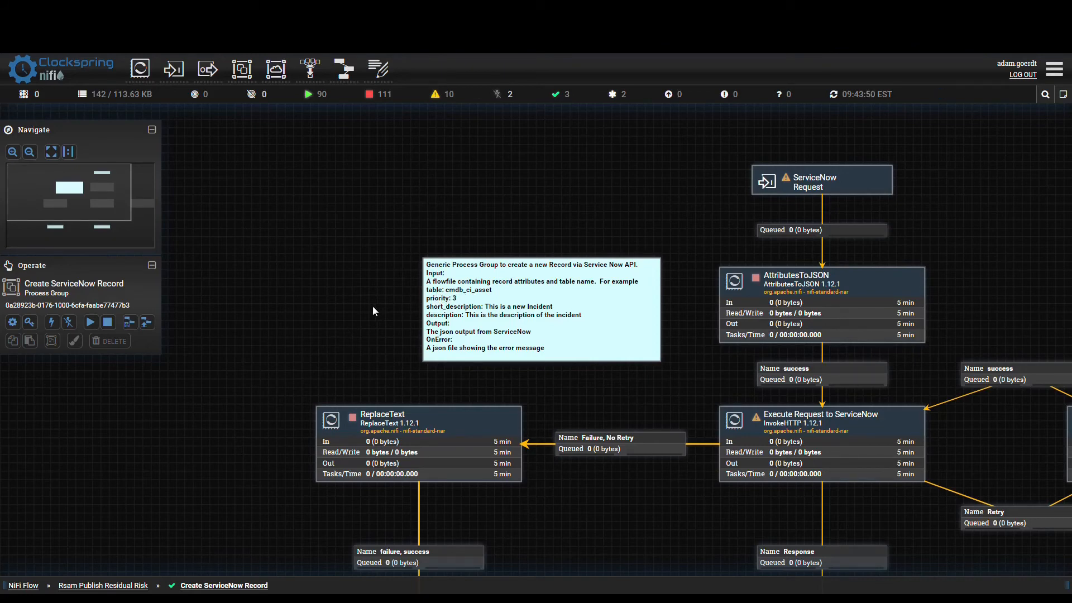
left_click(13, 323)
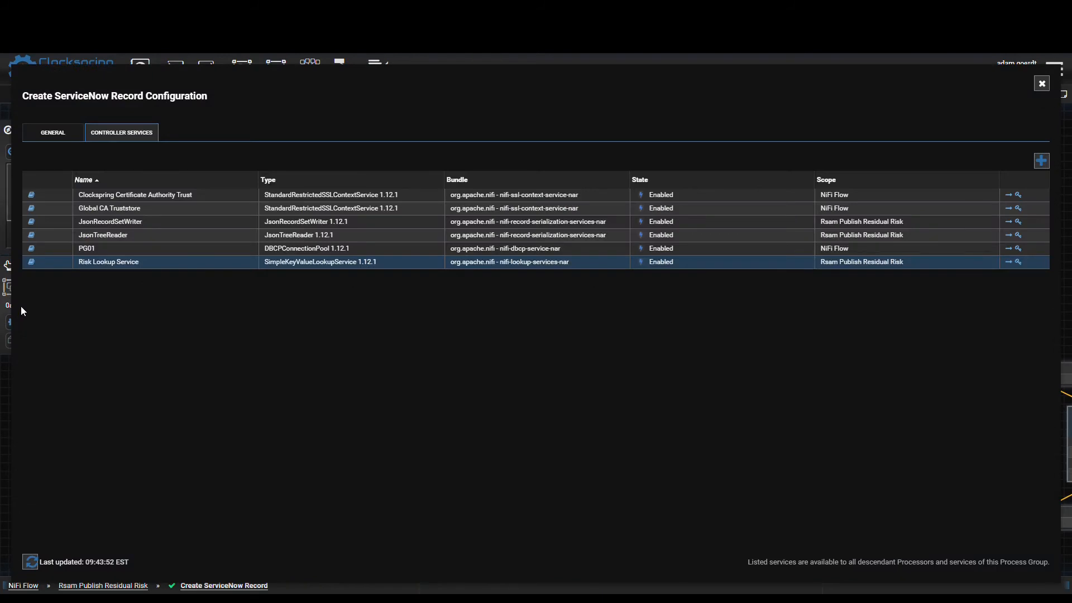
left_click(53, 132)
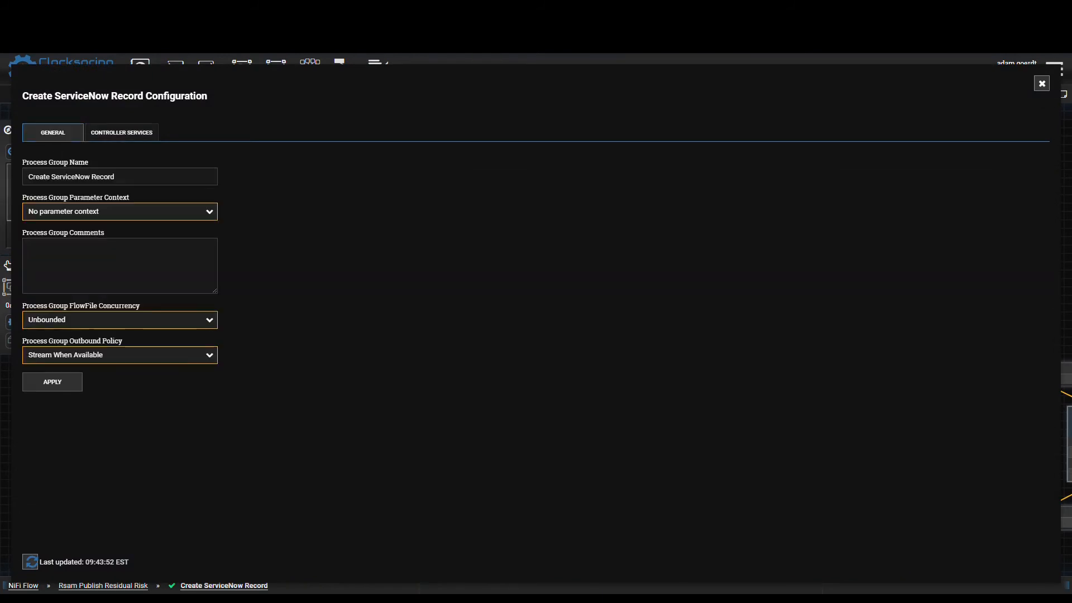
left_click(62, 212)
left_click(66, 283)
left_click(53, 383)
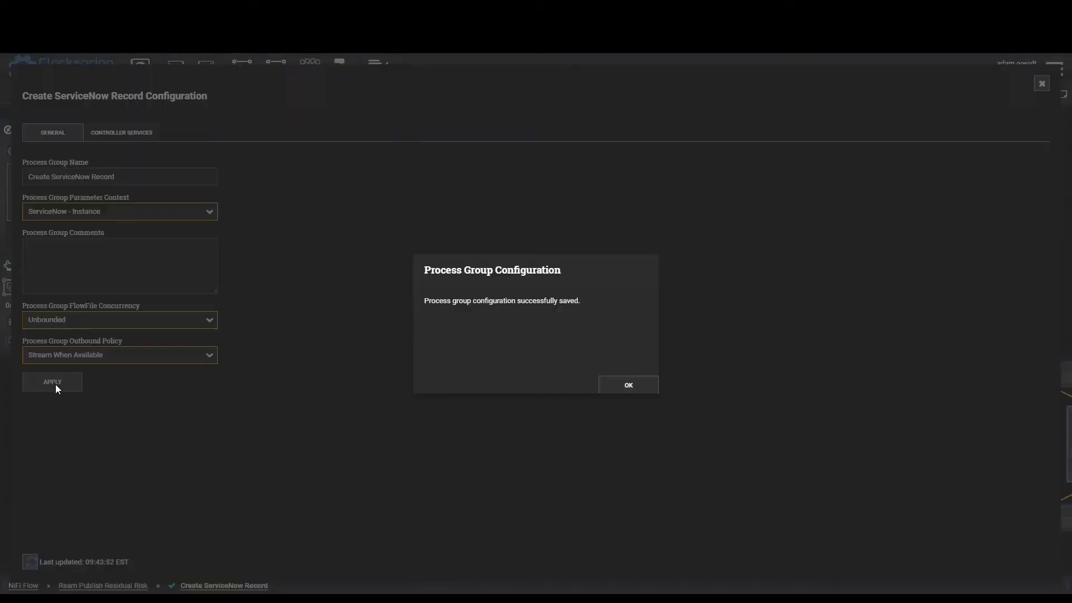
left_click(633, 389)
left_click(1042, 82)
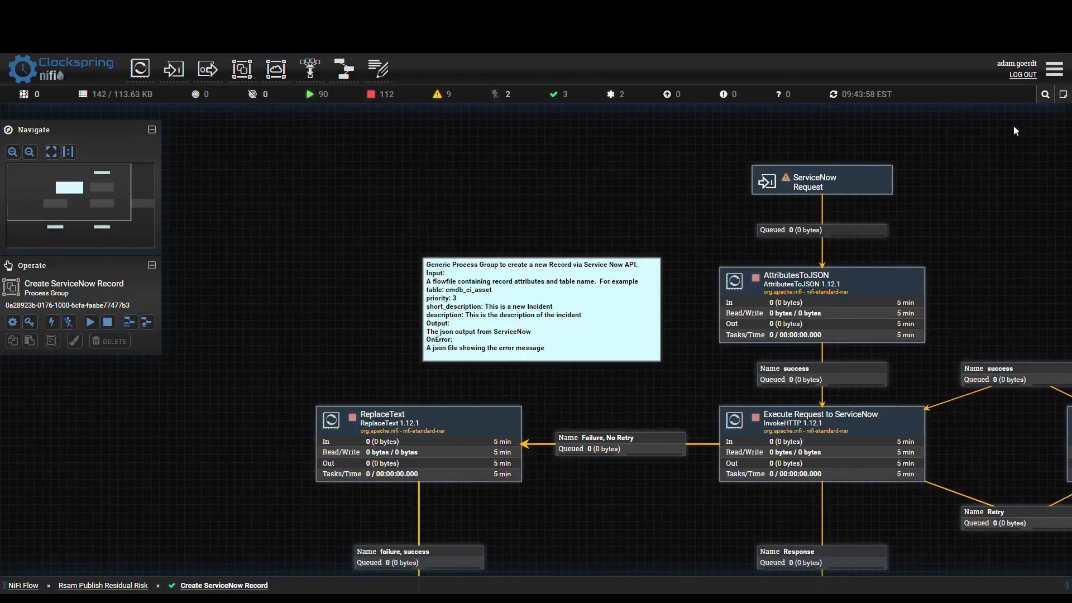
- Set Basic Authentication Password of the Execute Request to ServiceNow processor to the parameter reference #{service_now_password} and apply the configuration
left_click_drag(1033, 246, 691, 166)
left_click(428, 364)
double_click(428, 361)
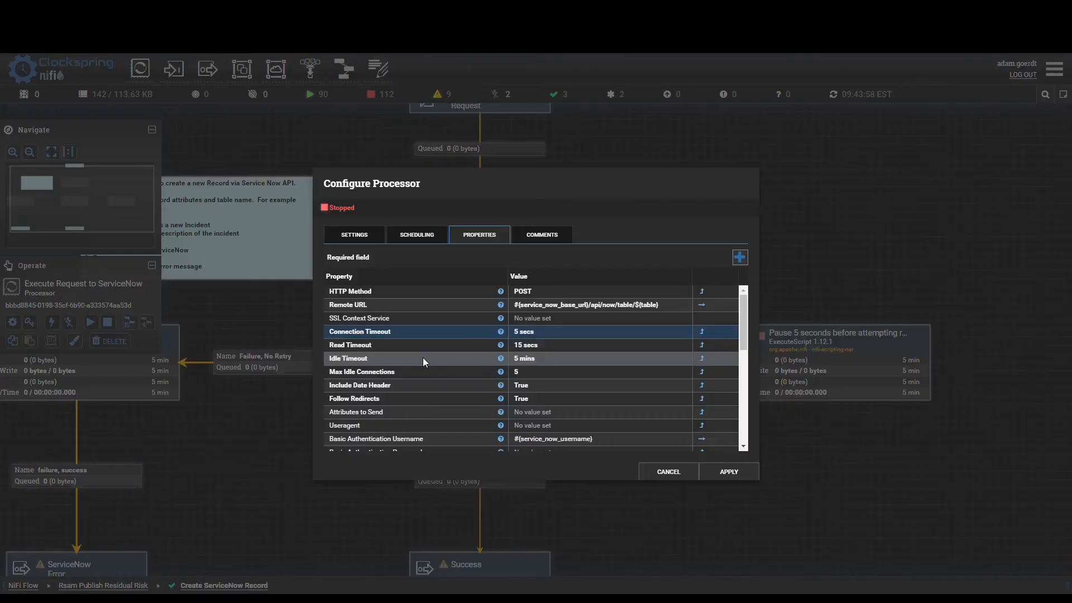
scroll(547, 406, "down", 2)
left_click(546, 399)
type("#{service_now_password}")
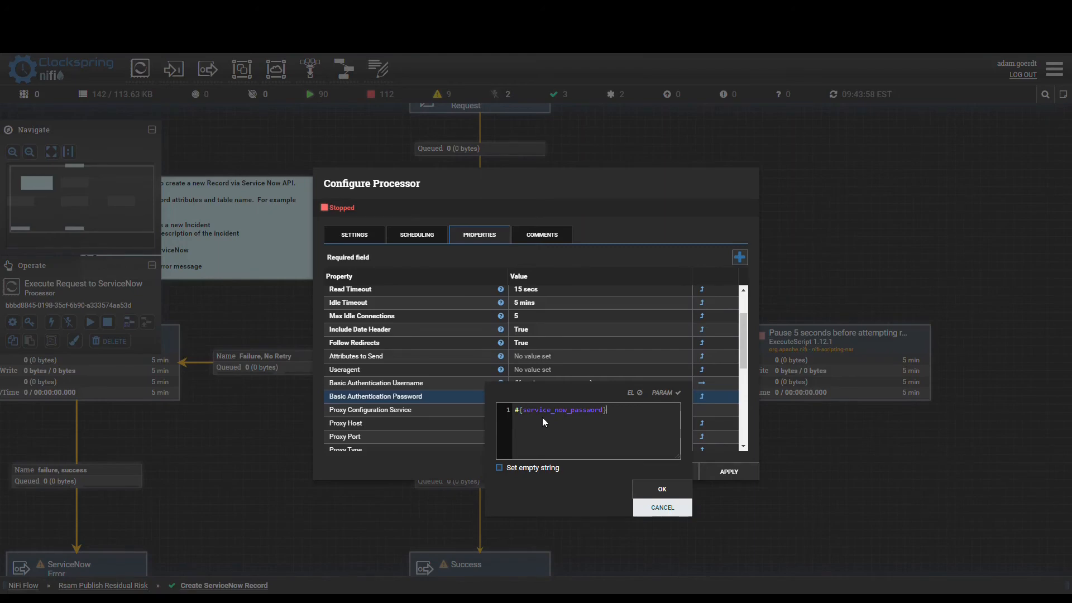
left_click(661, 489)
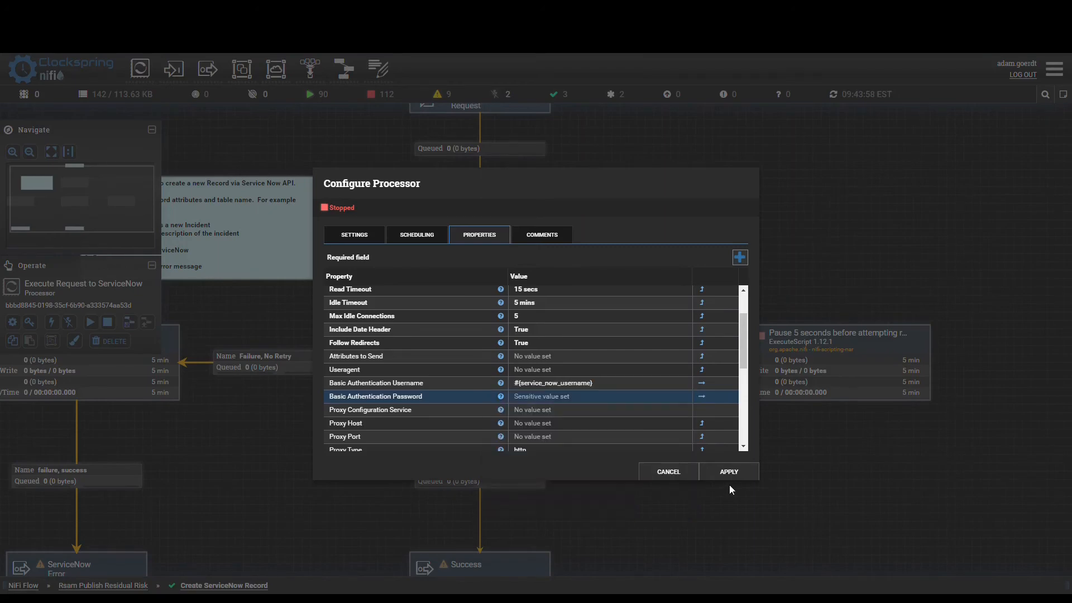
left_click(731, 472)
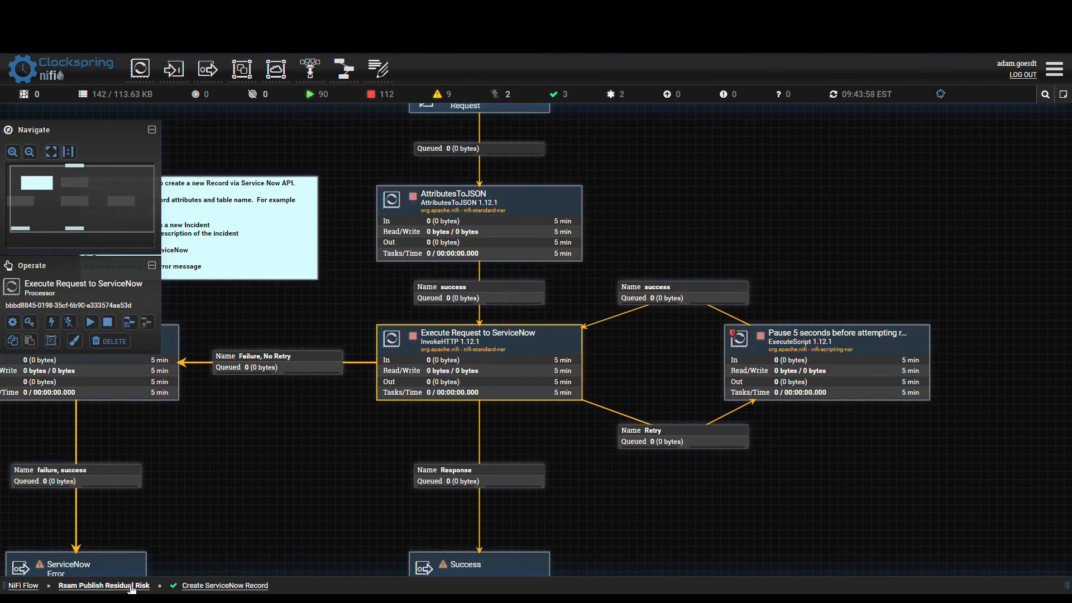
- Return to the Rsam Publish Residual Risk group and place an UpdateAttribute processor between LookupAttribute and Create ServiceNow Record
left_click(106, 584)
left_click_drag(140, 68, 422, 304)
type("updatea")
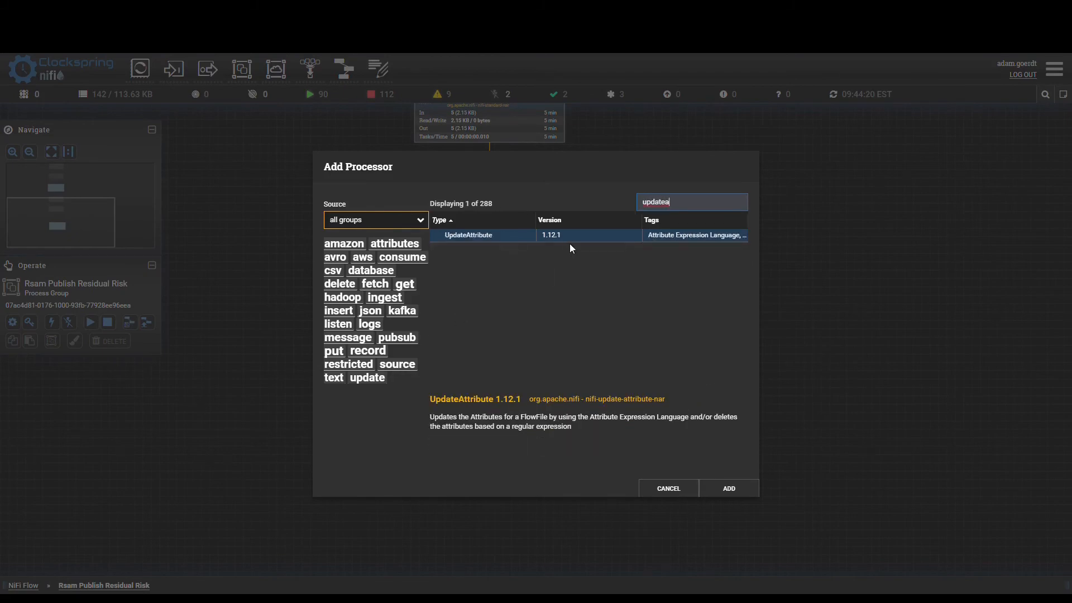
left_click(568, 237)
left_click(726, 485)
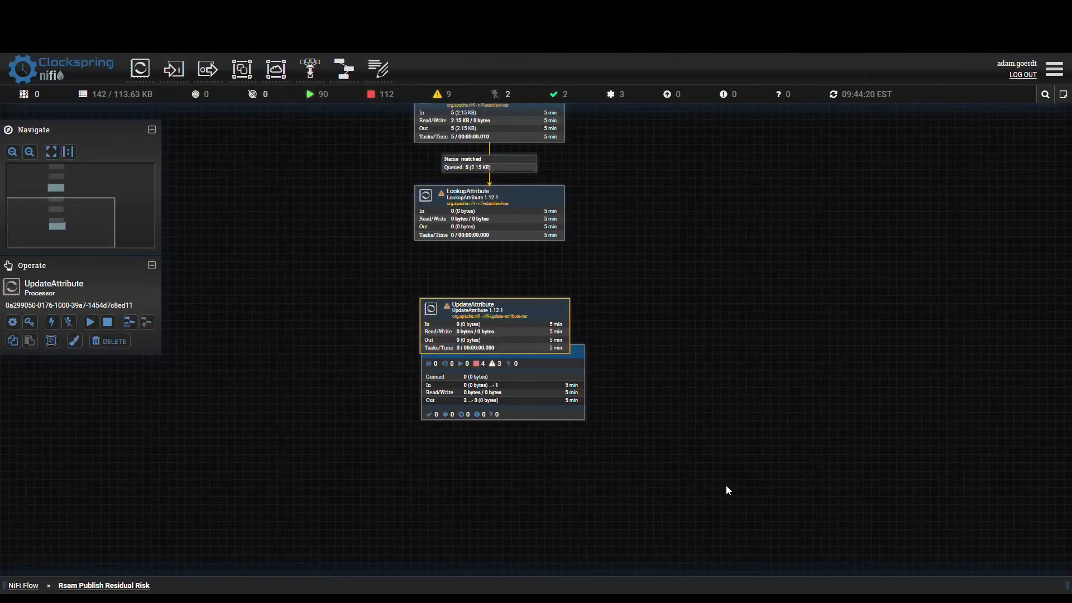
left_click_drag(532, 346, 538, 314)
left_click_drag(536, 411, 536, 443)
- Connect LookupAttribute to UpdateAttribute using the matched relationship
left_click_drag(492, 241, 503, 313)
left_click(351, 318)
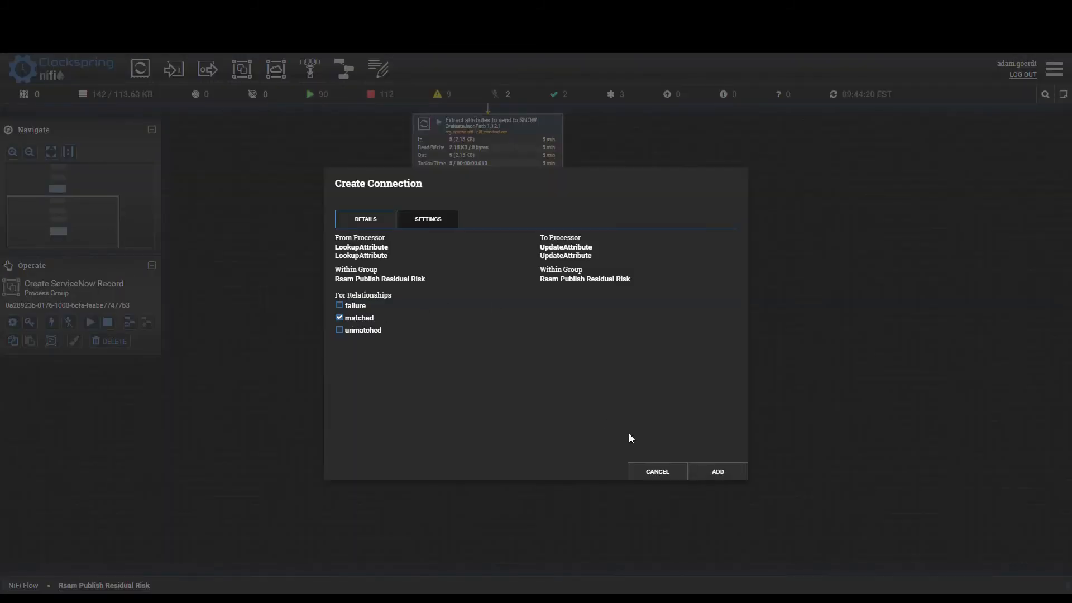
left_click(717, 472)
- Set LookupAttribute to automatically terminate its failure and unmatched relationships and apply the configuration
double_click(436, 249)
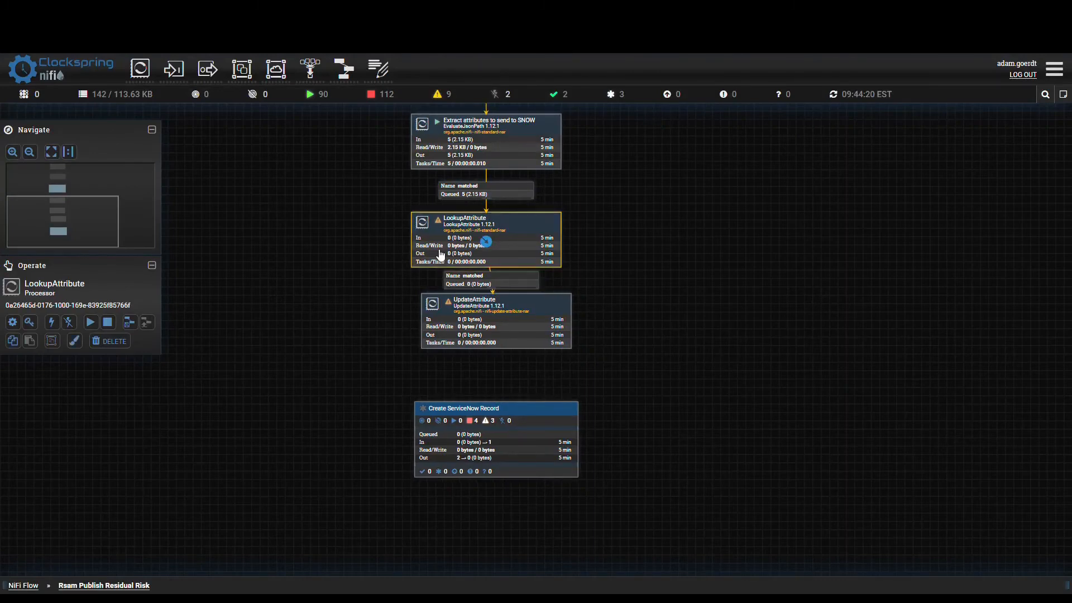
left_click(358, 236)
left_click(546, 265)
left_click(546, 320)
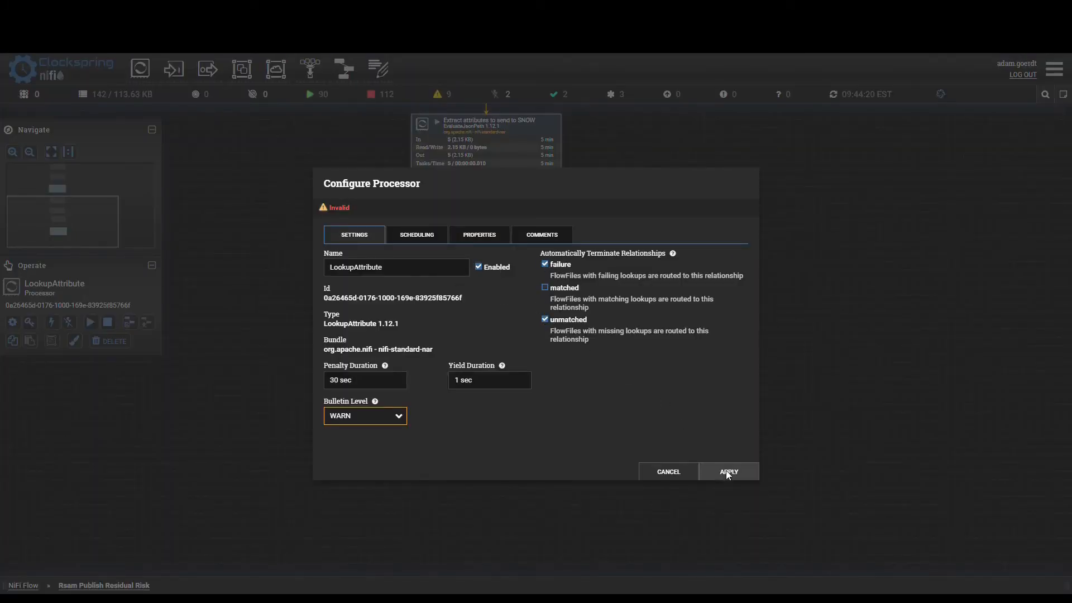
left_click(728, 471)
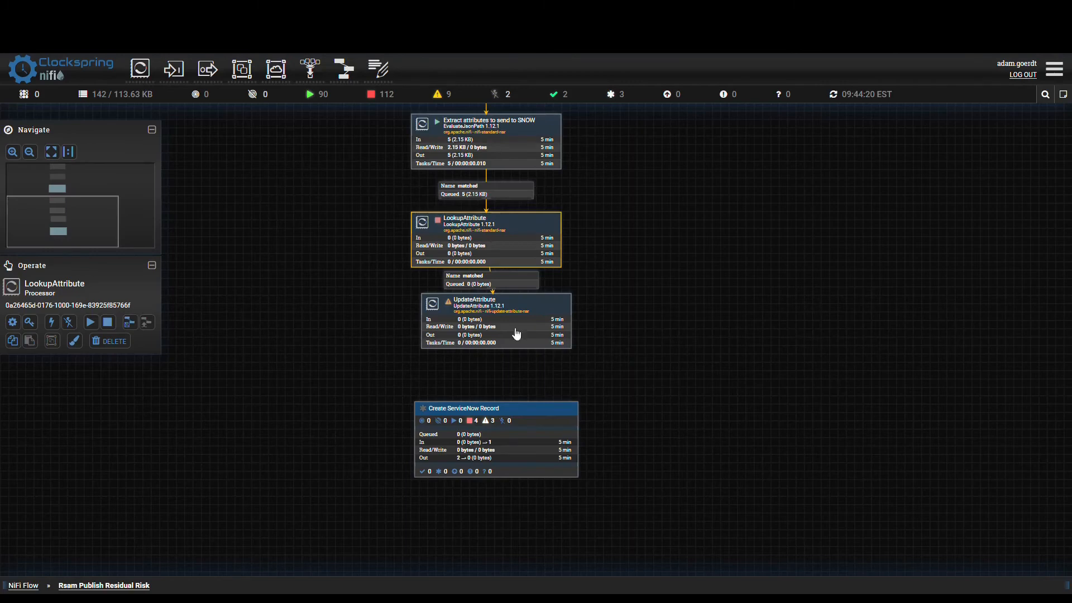
- Start LookupAttribute and connect UpdateAttribute's success relationship to the ServiceNow Request input of Create ServiceNow Record
right_click(429, 255)
left_click(433, 272)
left_click_drag(498, 324, 497, 434)
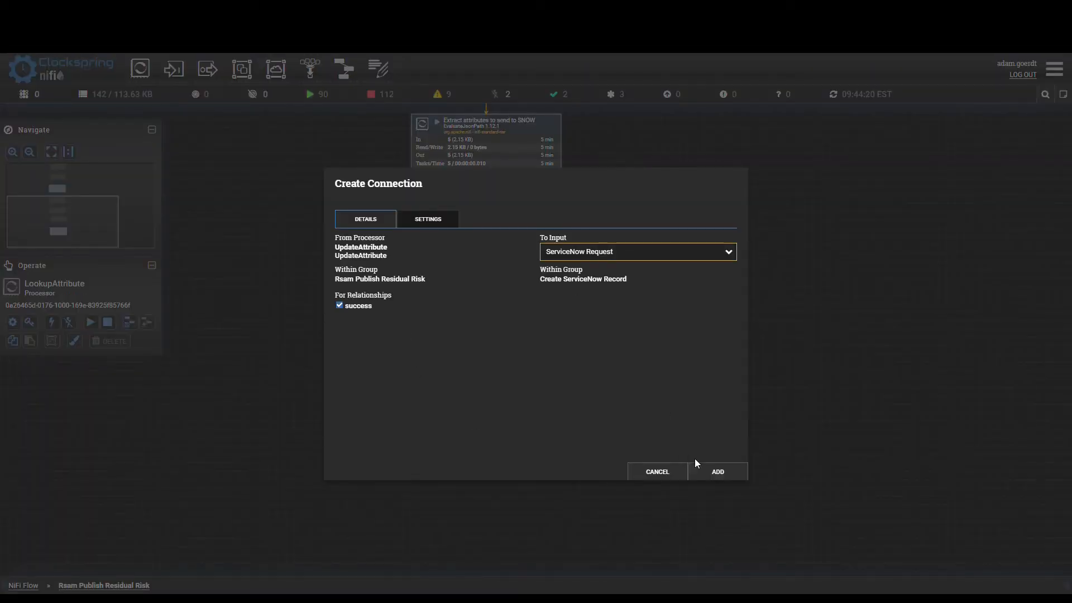
left_click(713, 472)
- Add a table property with the value core_company to the UpdateAttribute processor and apply the configuration
double_click(454, 318)
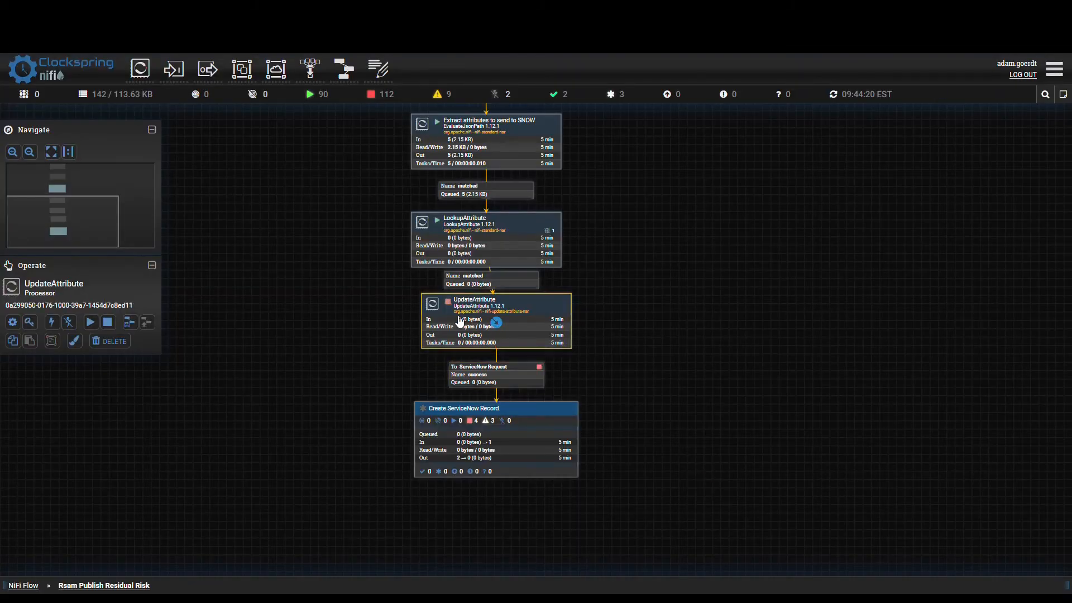
left_click(498, 239)
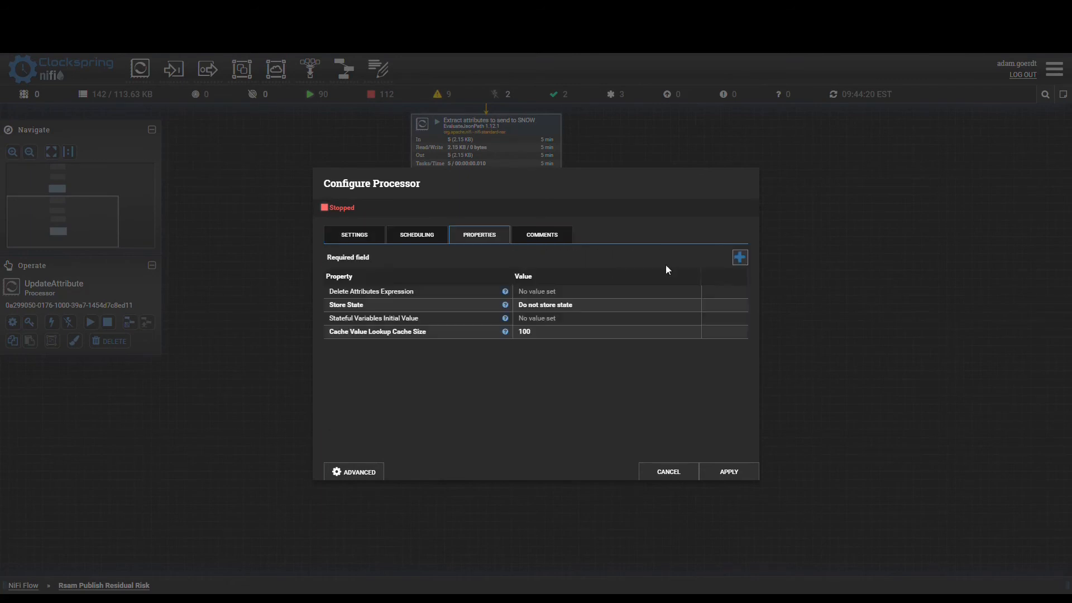
left_click(740, 258)
type("table")
key("Return")
type("core_company")
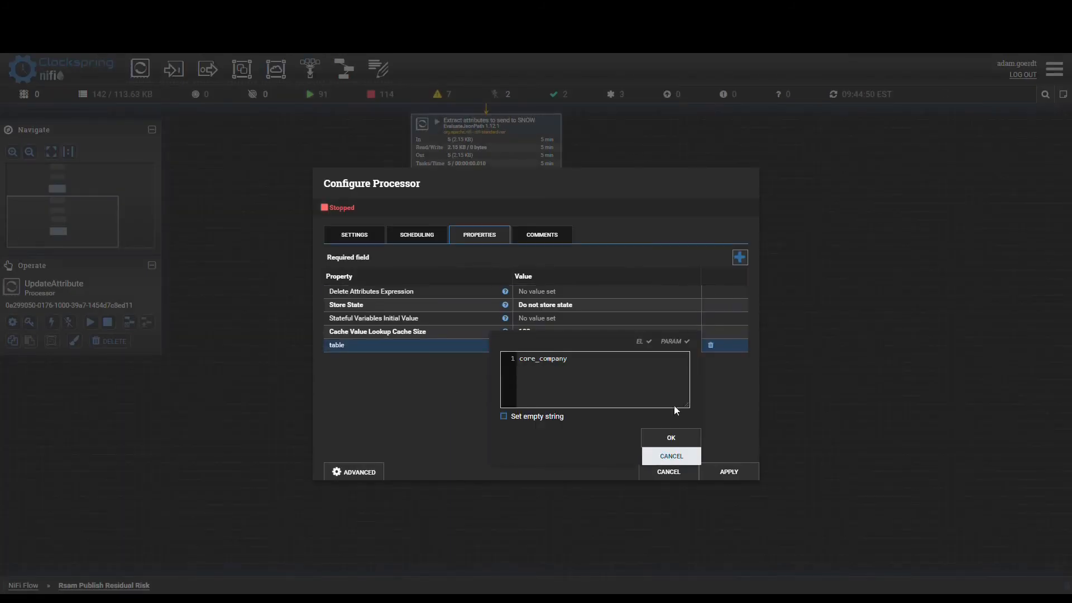
left_click(671, 439)
left_click(752, 470)
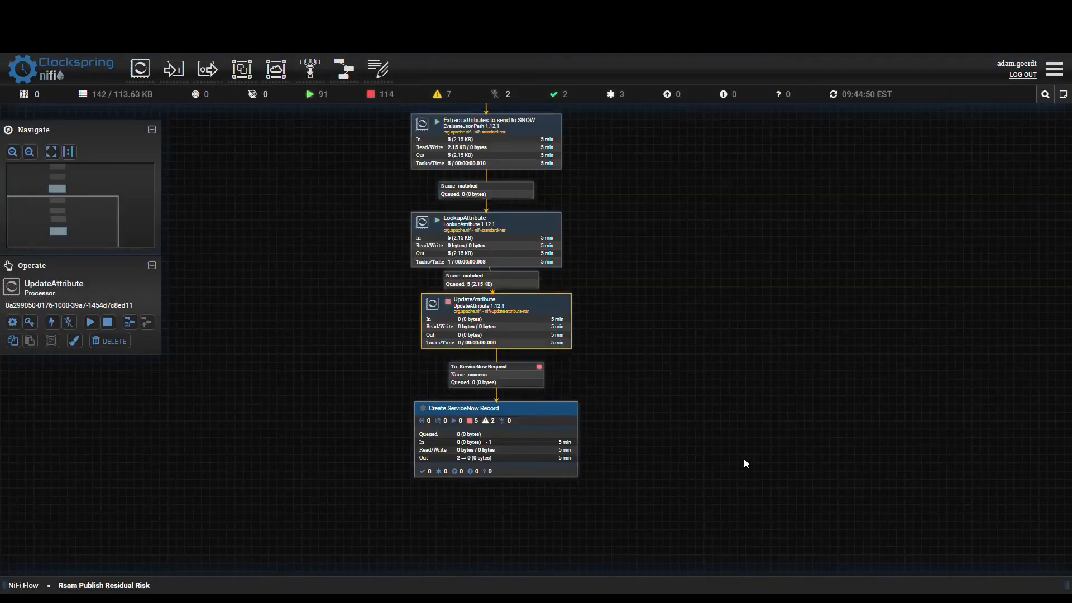
- Start the UpdateAttribute processor and refresh the canvas
right_click(449, 336)
left_click(467, 360)
right_click(326, 339)
left_click(343, 348)
- List the success queue after UpdateAttribute and examine the first flowfile's table, inherent risk and residual risk attributes
left_click(466, 375)
right_click(466, 375)
left_click(478, 409)
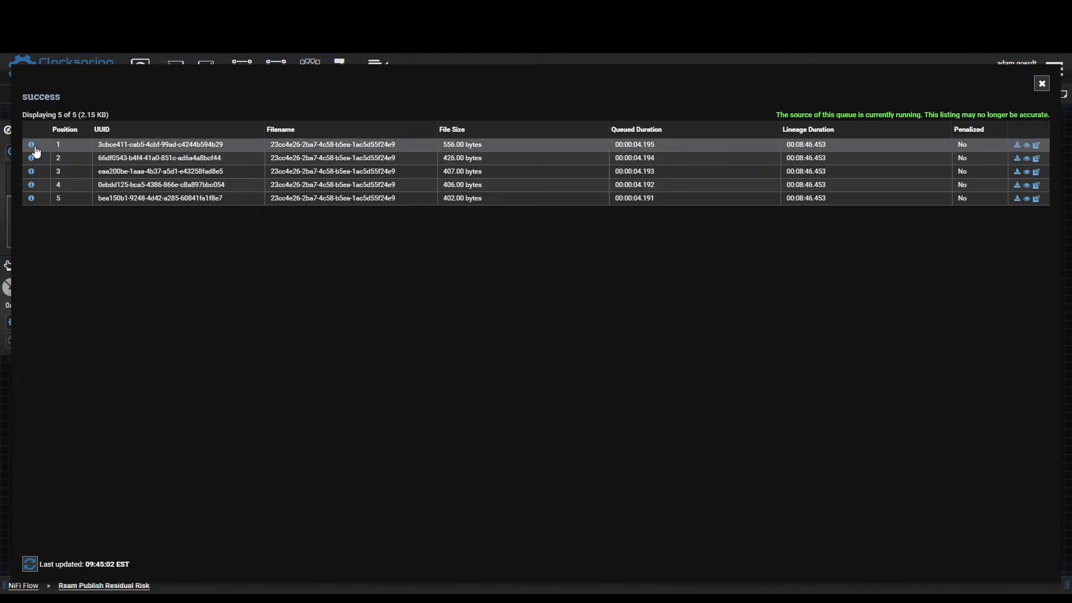
left_click(32, 145)
scroll(544, 323, "down", 1)
scroll(546, 324, "down", 10)
scroll(543, 323, "down", 7)
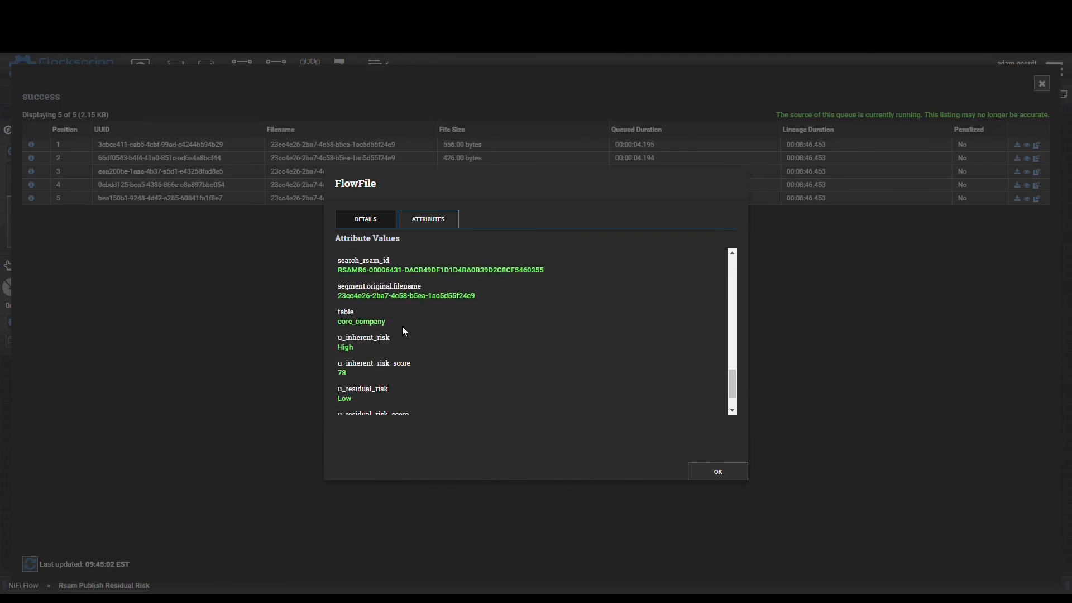
left_click(337, 318)
scroll(424, 334, "down", 1)
mouse_move(339, 291)
left_mouse_down()
mouse_move(392, 291)
mouse_move(337, 298)
left_mouse_up()
left_click(366, 304)
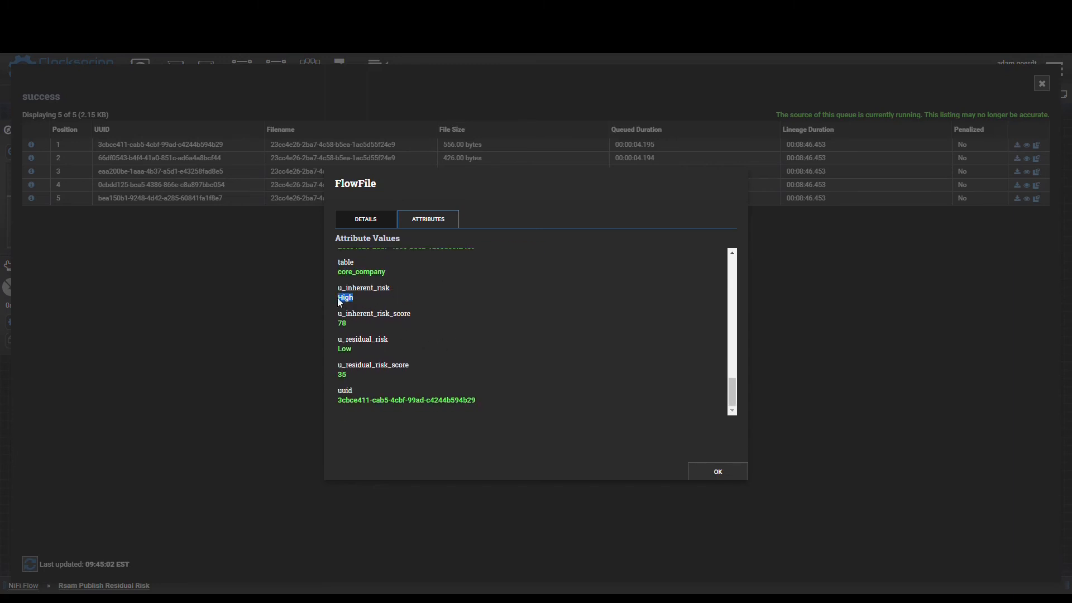
left_click_drag(352, 350, 347, 350)
left_click(441, 378)
left_click(714, 471)
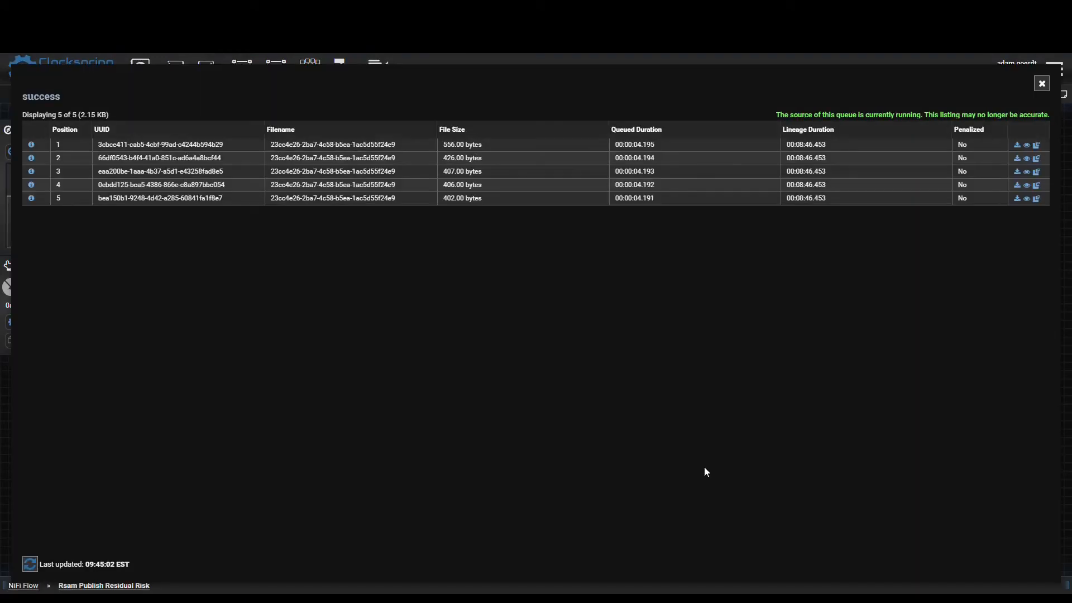
left_click(1042, 84)
- Open the Create ServiceNow Record group and start its ServiceNow Request input port and AttributesToJSON processor
left_click_drag(712, 374, 737, 323)
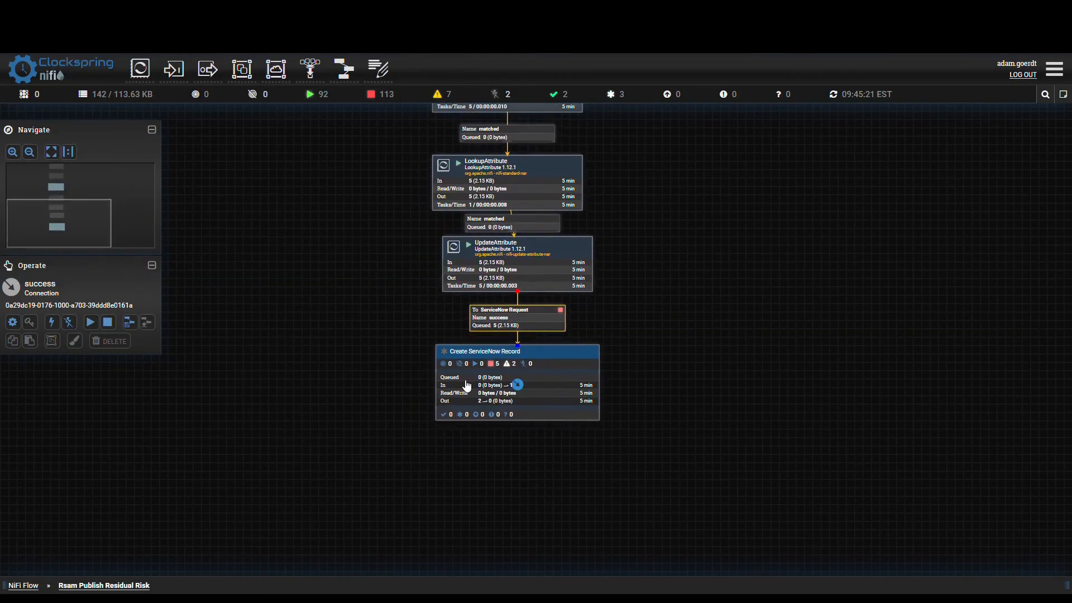
double_click(466, 386)
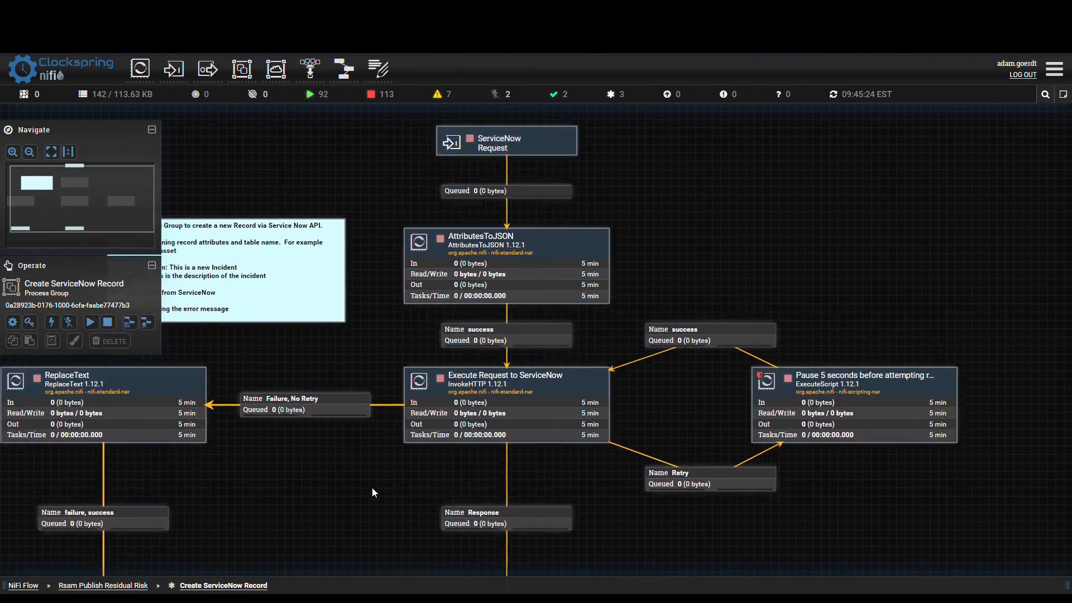
scroll(366, 482, "down", 1)
right_click(452, 191)
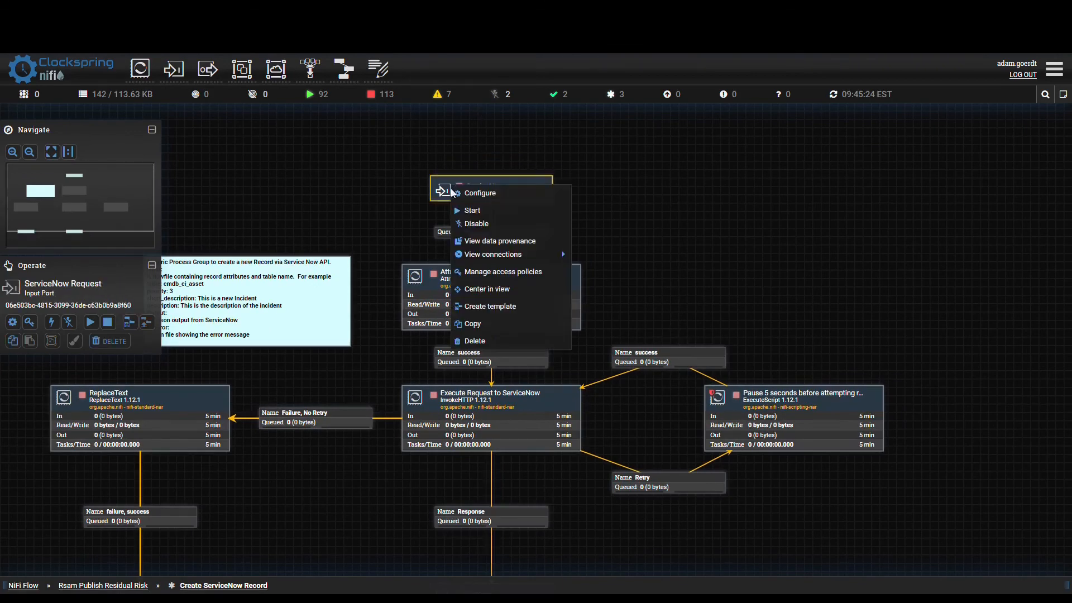
left_click(471, 211)
right_click(430, 294)
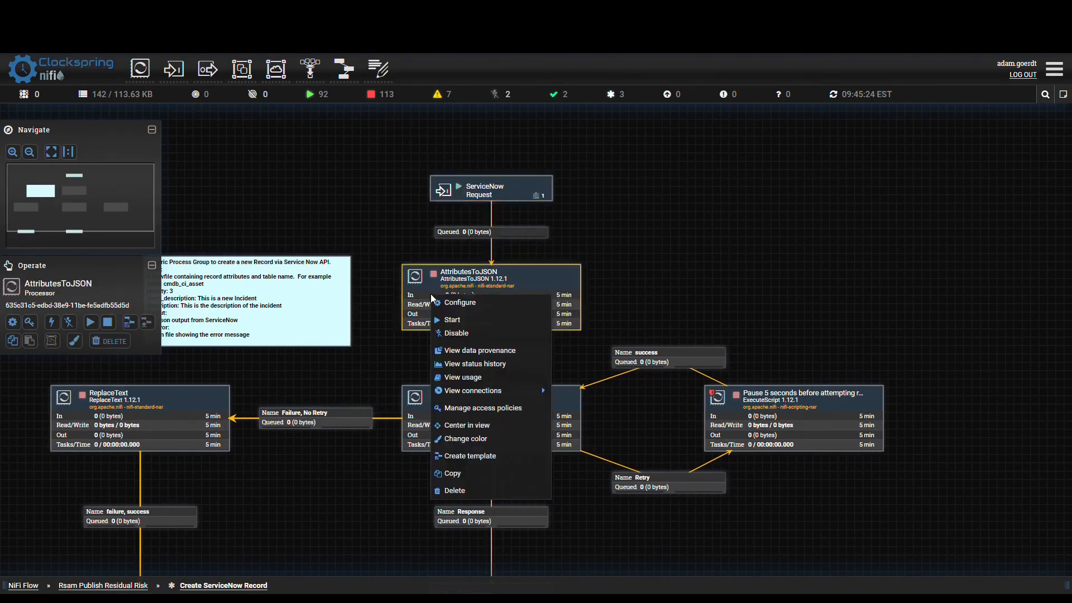
left_click(452, 319)
- Start all remaining components of the Create ServiceNow Record group and refresh the canvas
left_click_drag(362, 461, 434, 293)
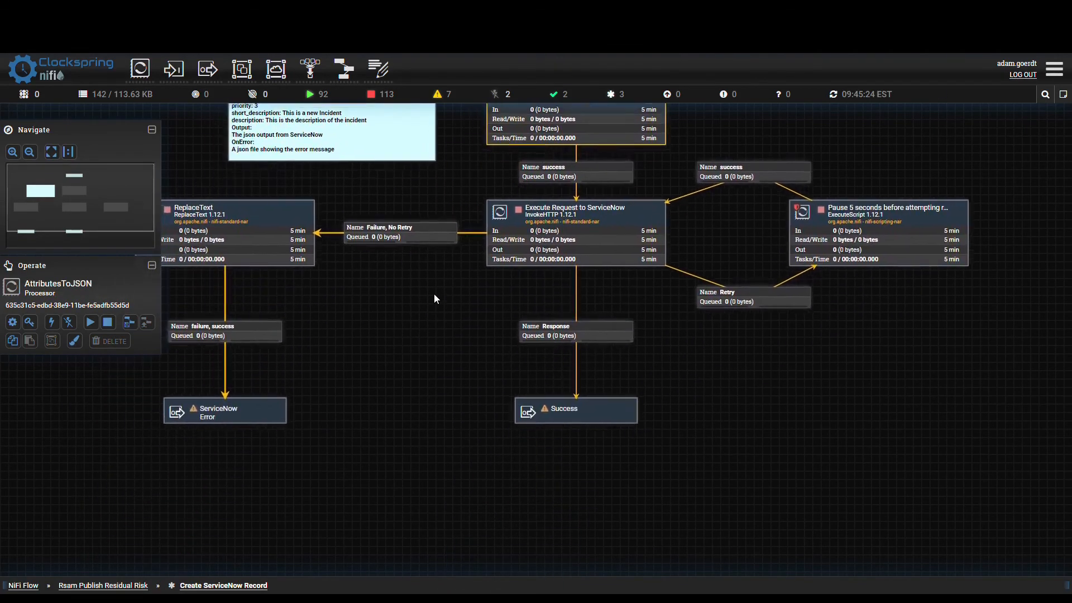
left_click(434, 295)
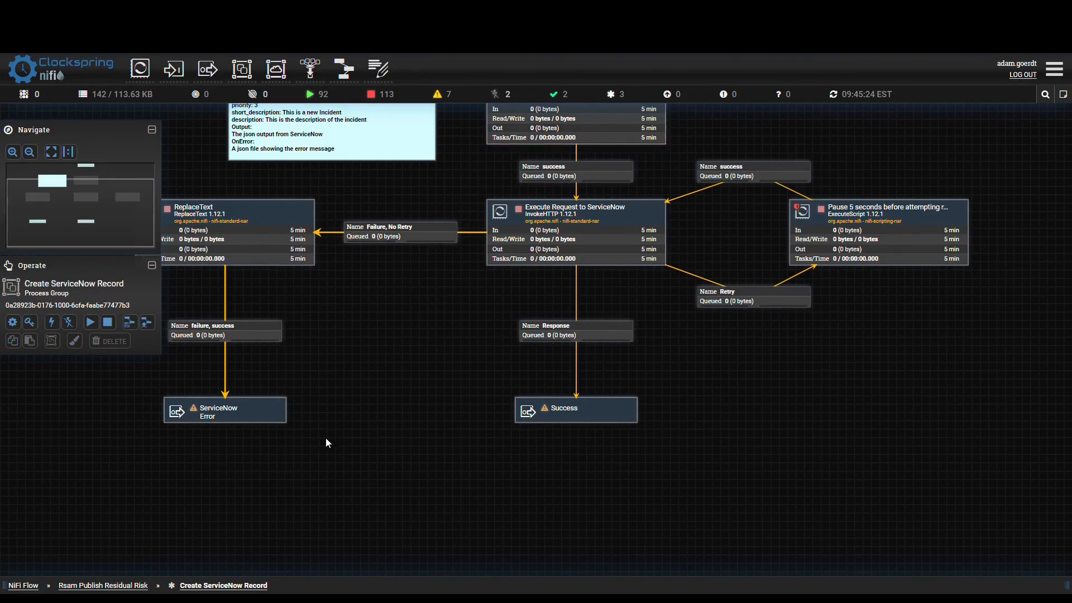
left_click(92, 323)
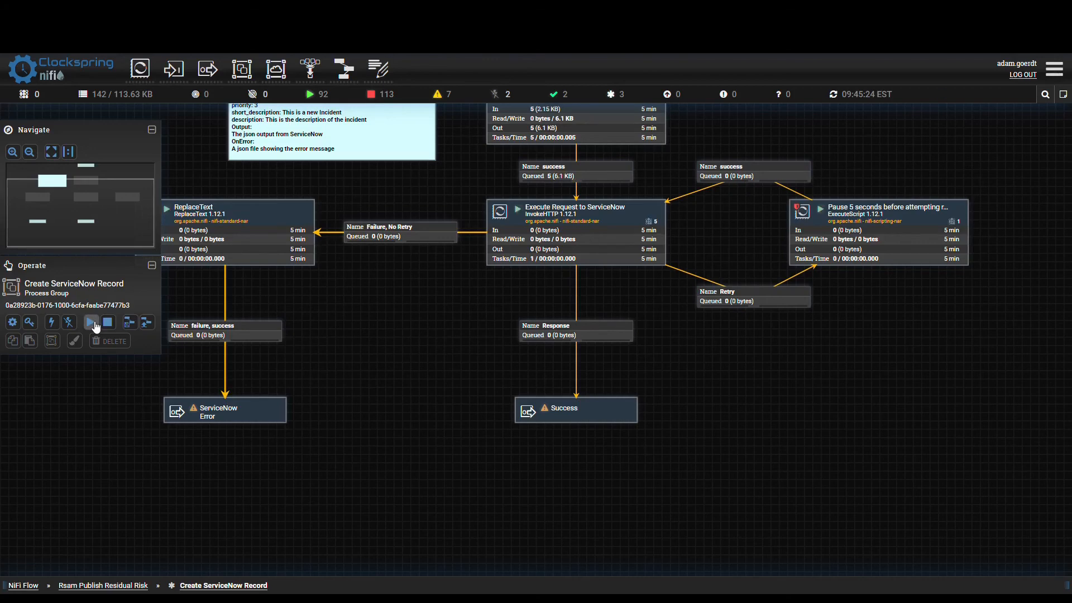
right_click(372, 300)
left_click(384, 308)
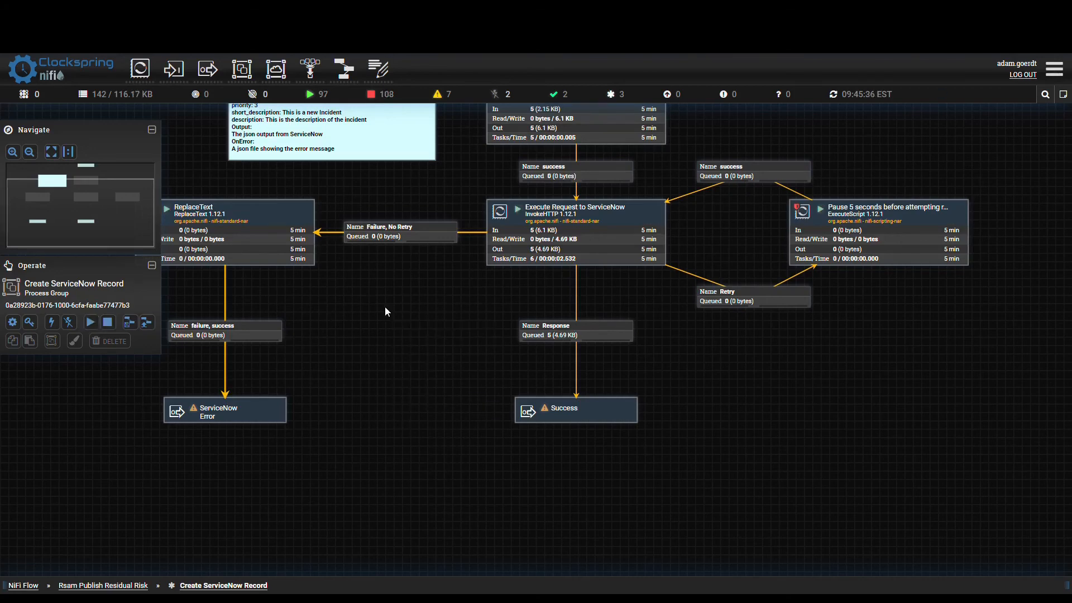
- List the Response queue and view the first flowfile's content in formatted form
left_click(552, 328)
right_click(551, 328)
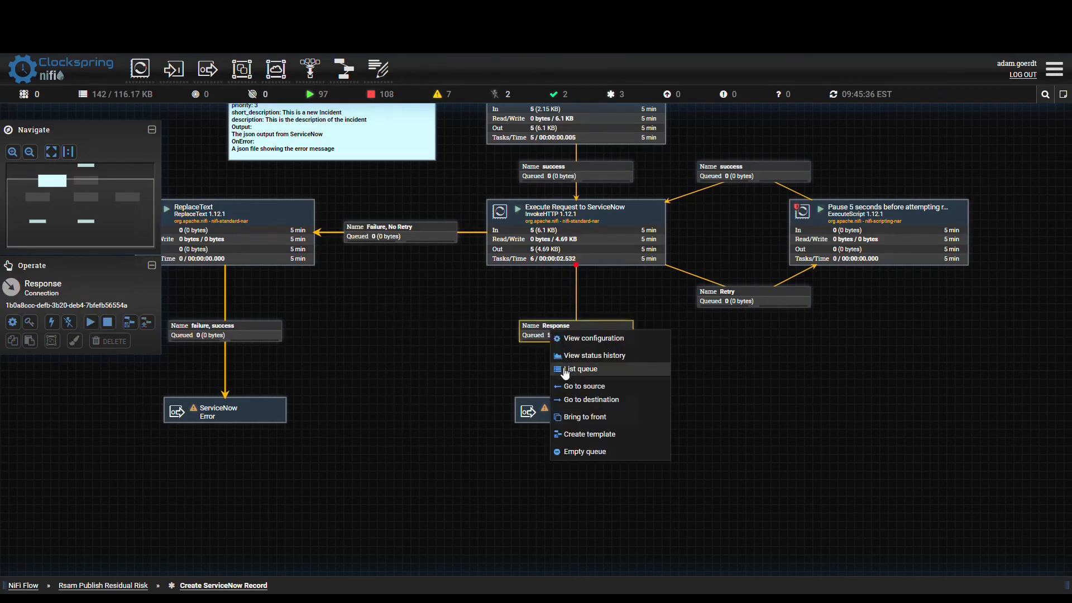
left_click(561, 367)
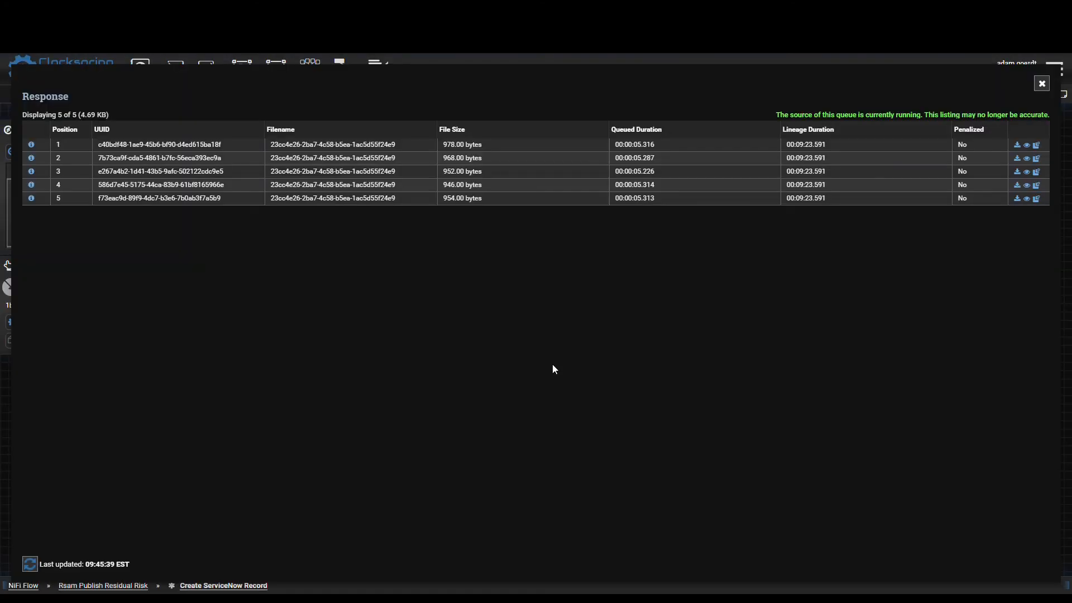
left_click(1028, 145)
left_click(143, 105)
left_click(100, 138)
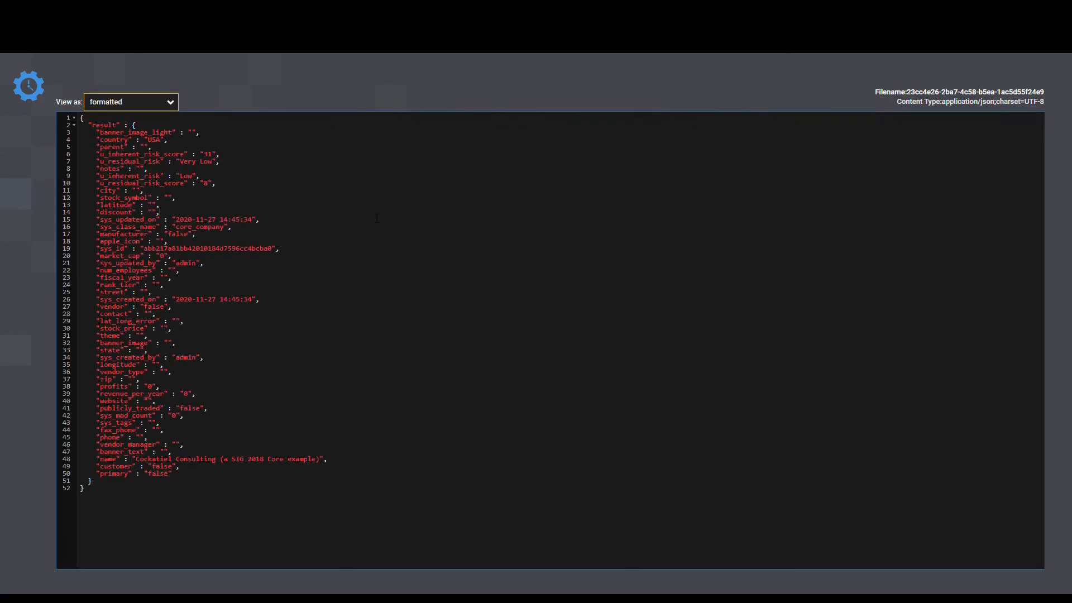
- Examine the sys_class_name, sys_created_by and sys_id values in the formatted ServiceNow response
double_click(200, 226)
left_click(376, 287)
left_click_drag(175, 357, 193, 359)
key("End")
left_click_drag(142, 249, 274, 254)
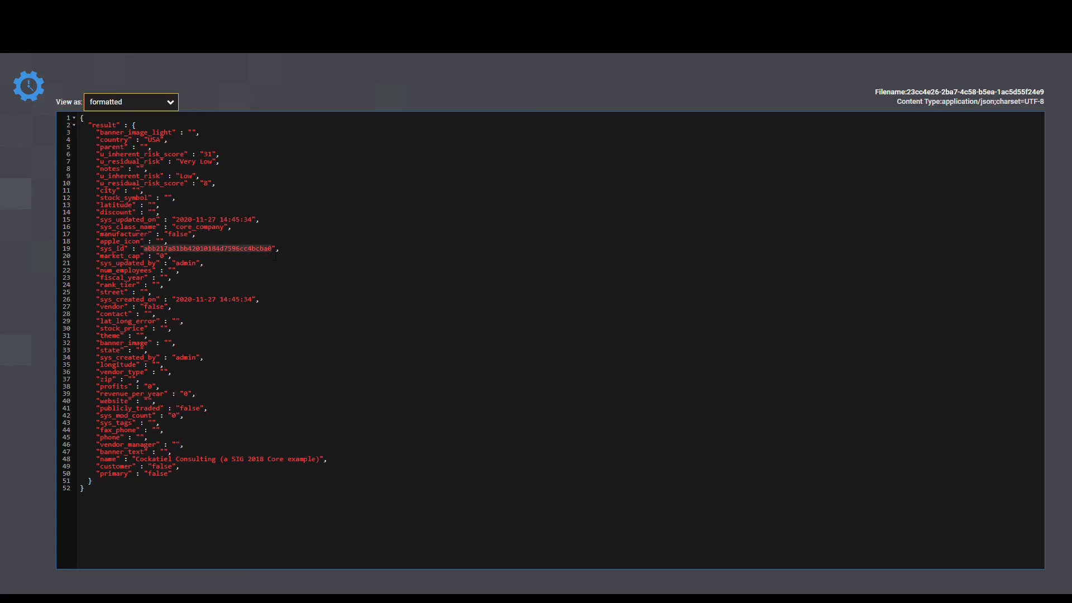
left_click(397, 339)
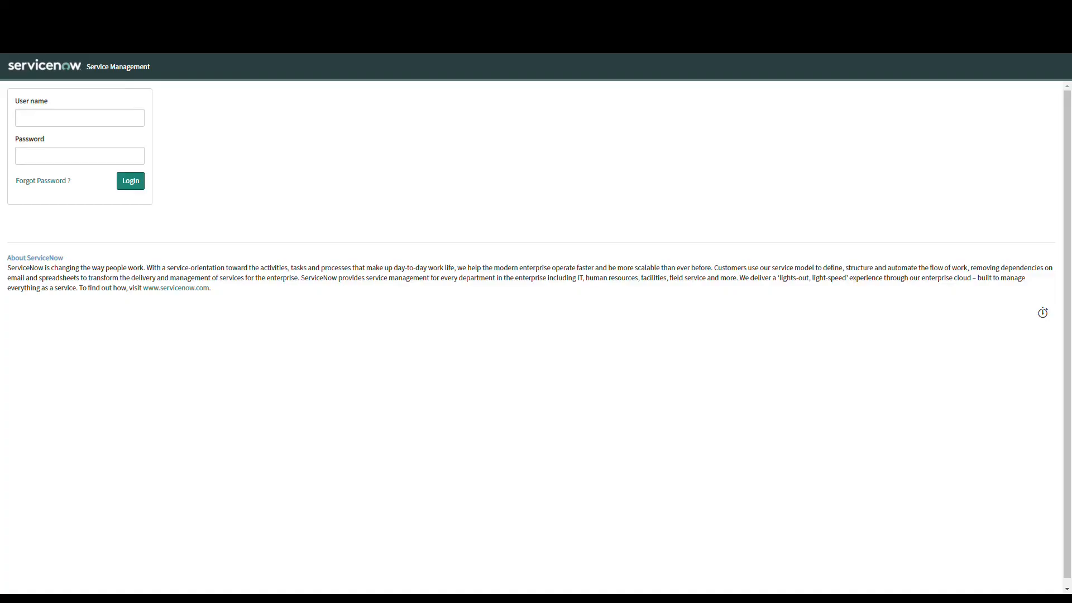
- Switch to ServiceNow and log in with the administrator user name and the account password
left_click(60, 127)
type("a")
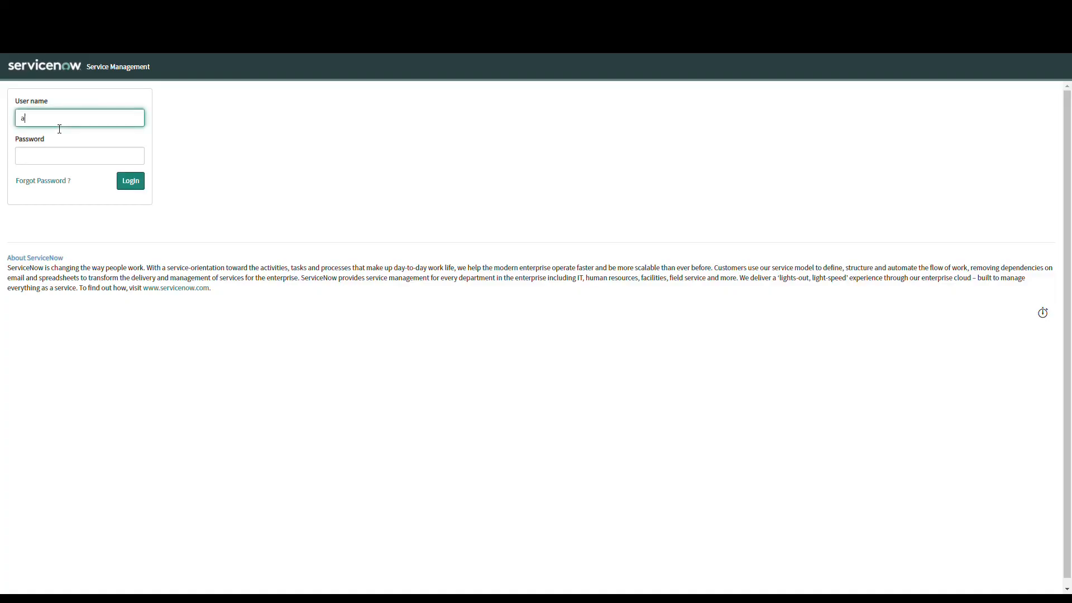
type("dmin")
key("Tab")
key("ctrl+v")
key("Return")
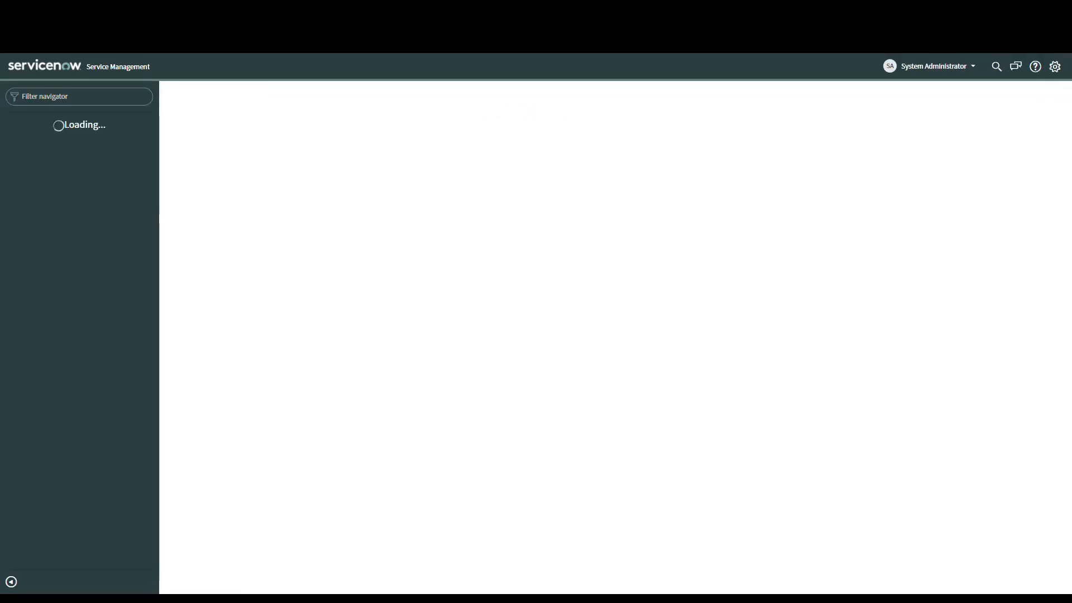
- Filter the navigator for "vendor" and open the Vendors list under Organization
left_click(67, 100)
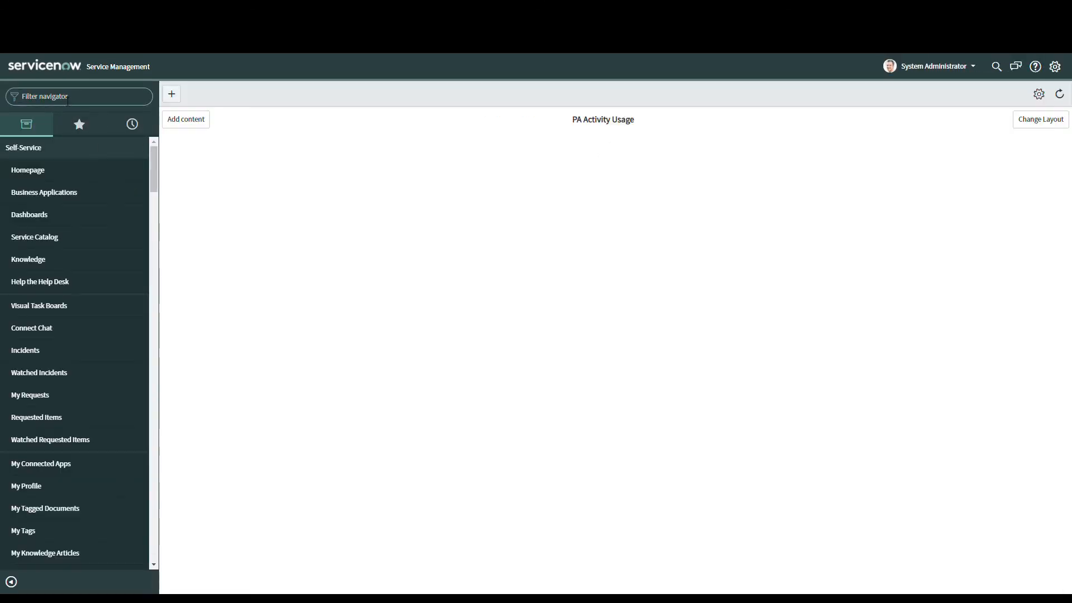
type("vendor")
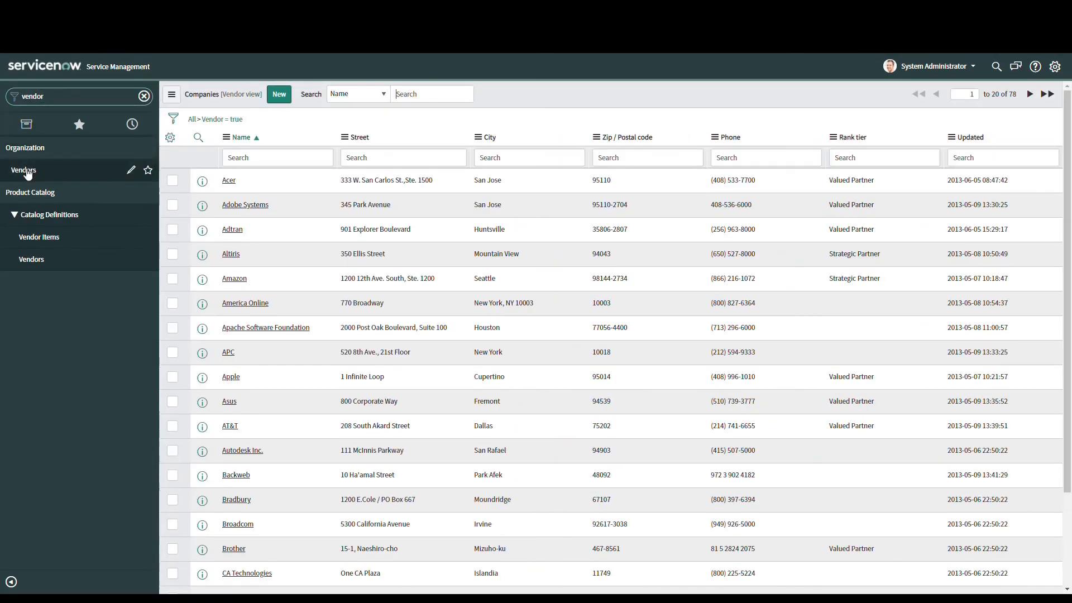
left_click(26, 173)
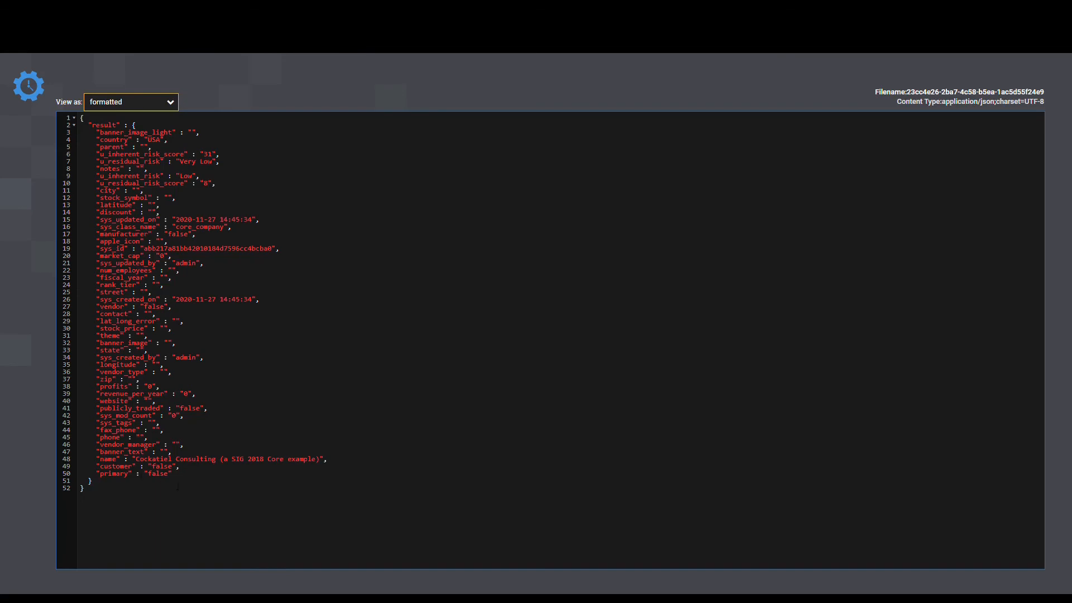
- Copy "Cockatiel" from the NiFi response's name value, search ServiceNow companies by that name, and open the Cockatiel Consulting record
left_click_drag(136, 459, 169, 466)
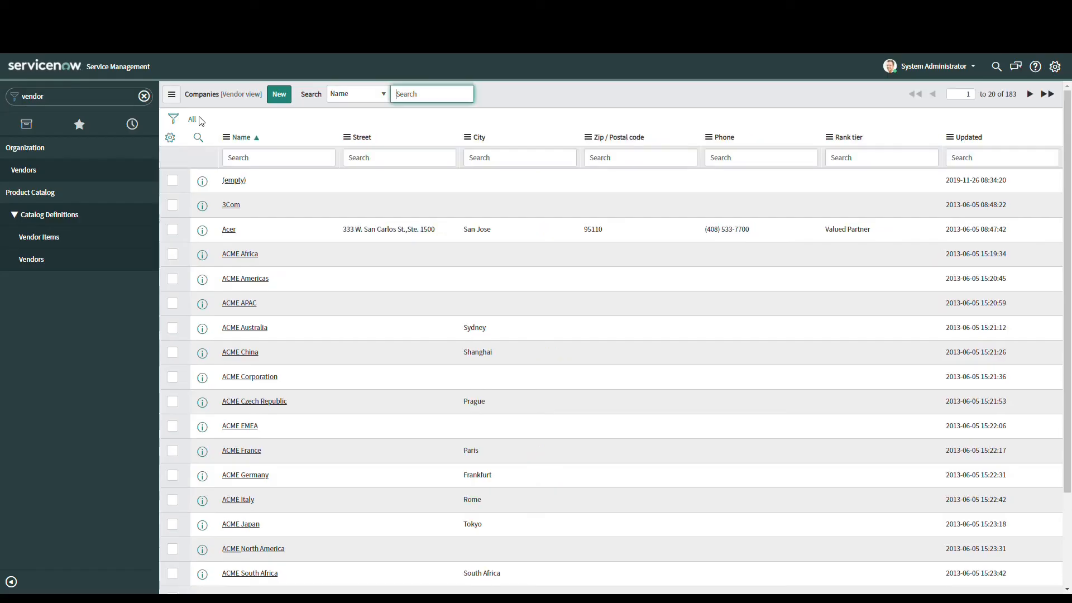
type("Cockatiel")
key("Return")
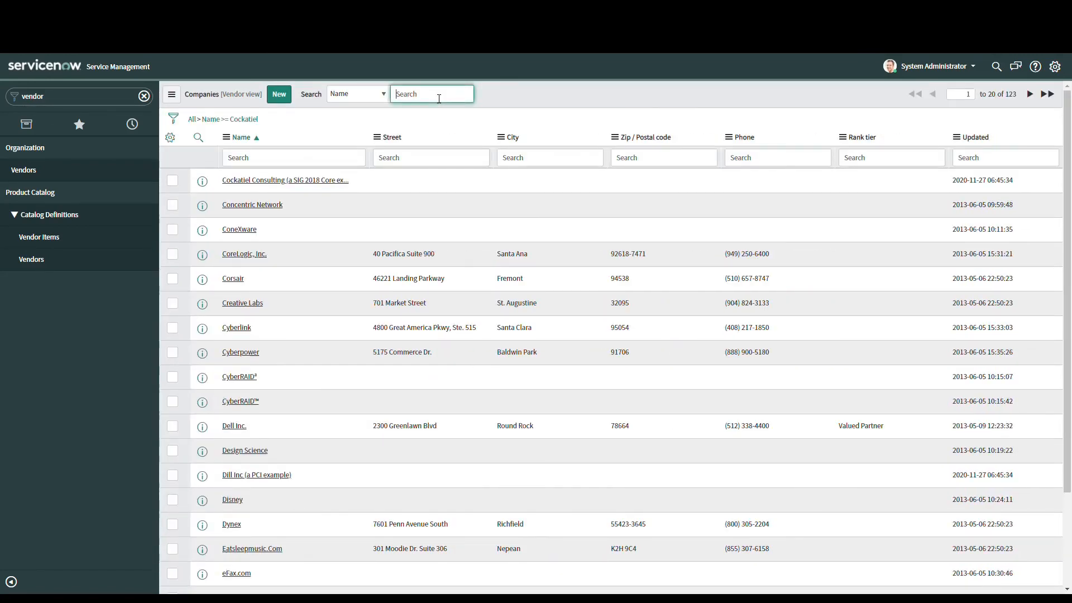
left_click(236, 181)
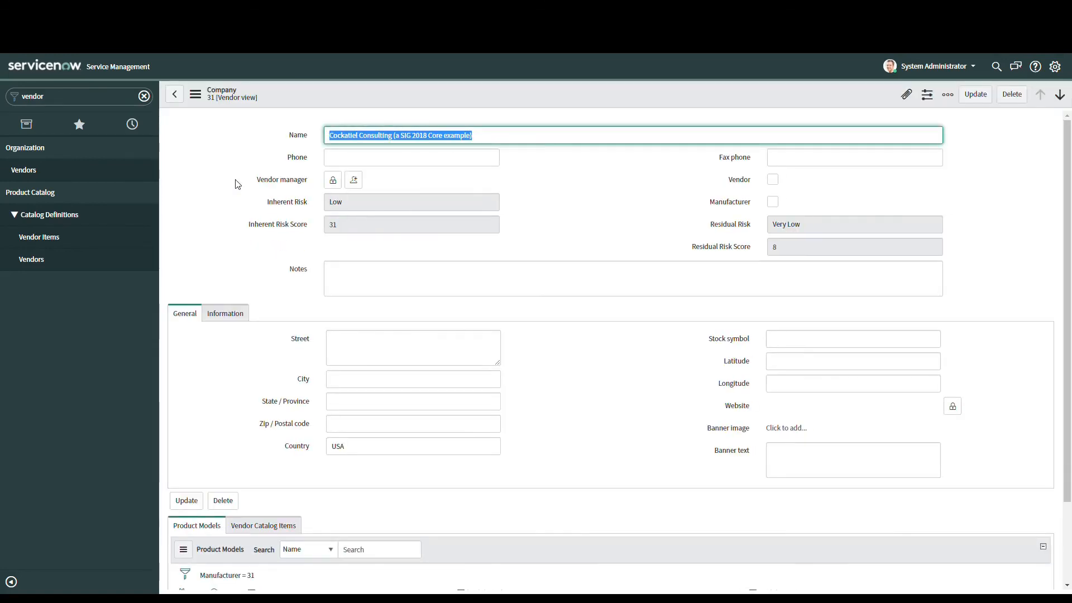
left_click(236, 184)
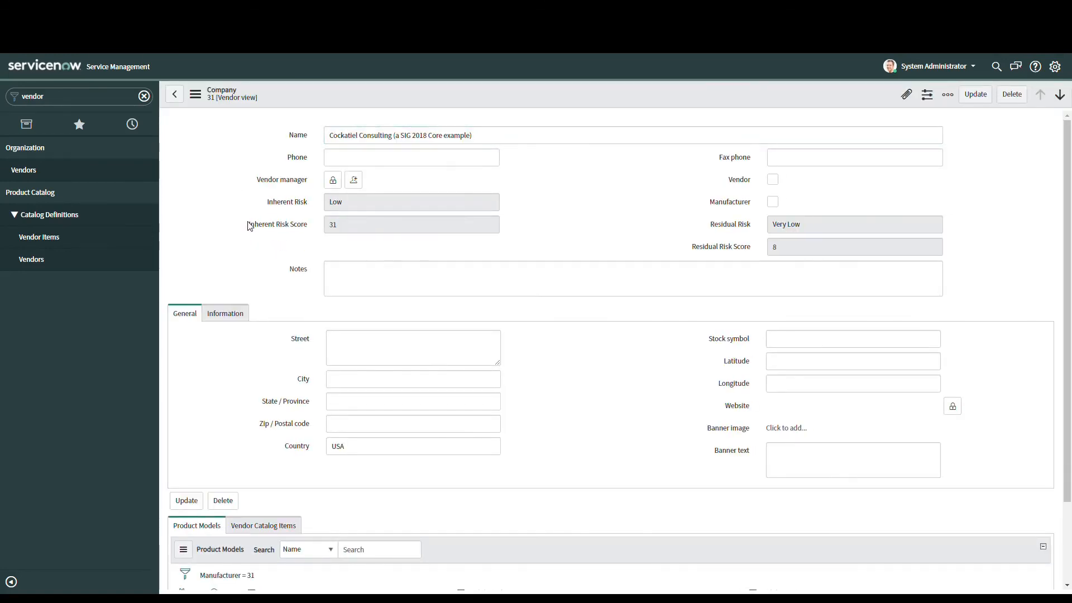